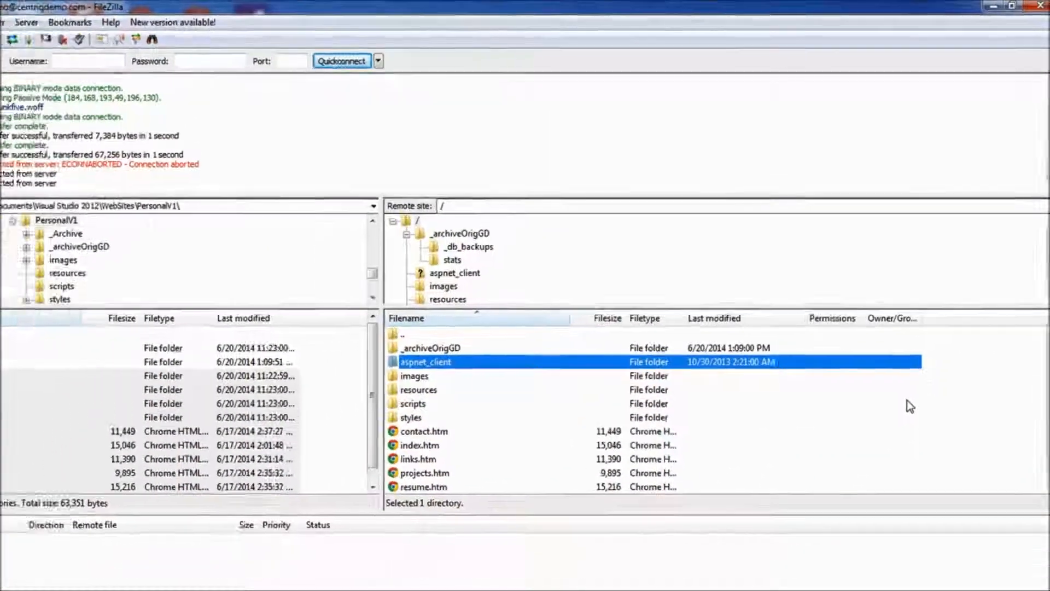
- Switch to Visual Studio and close the PersonalV1 solution without saving its changes
{"action": "left_click", "coordinate": [303, 580]}
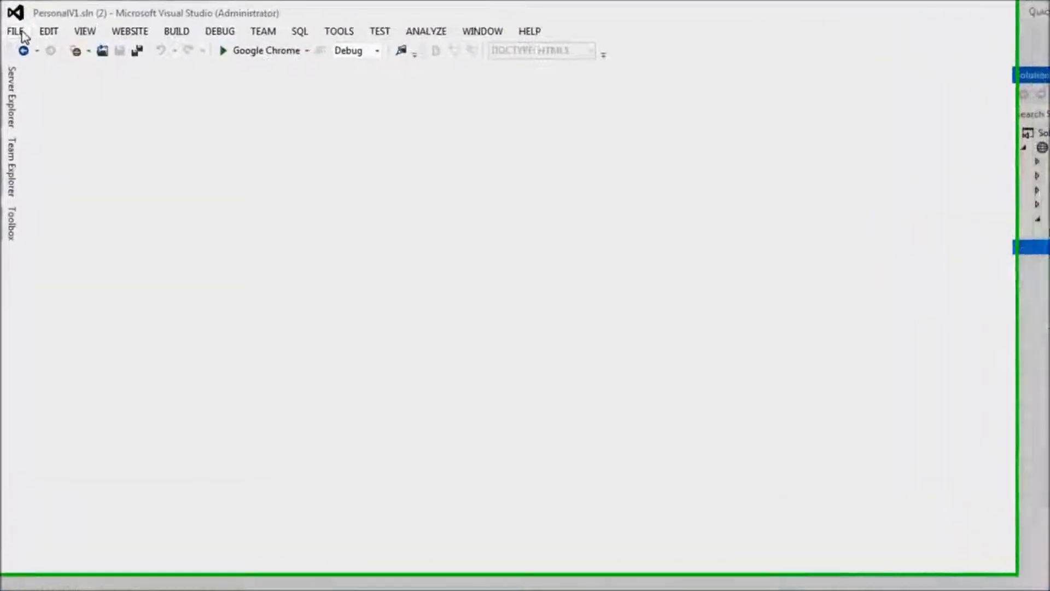
{"action": "left_click", "coordinate": [22, 34]}
{"action": "left_click", "coordinate": [68, 228]}
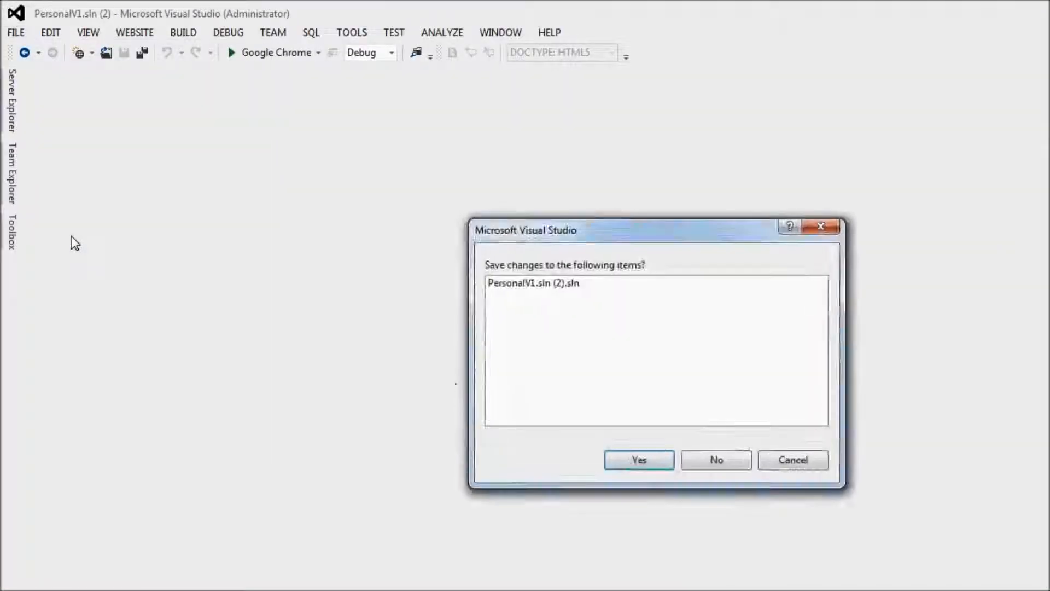
{"action": "left_click", "coordinate": [738, 467]}
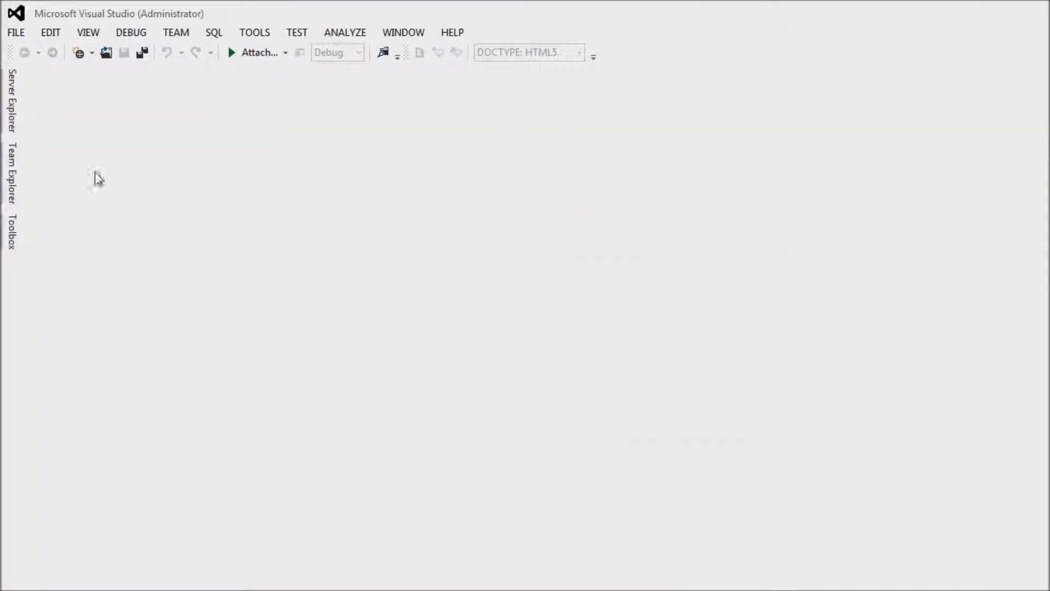
- Open the existing PersonalV2 web site in Visual Studio
{"action": "left_click", "coordinate": [17, 36]}
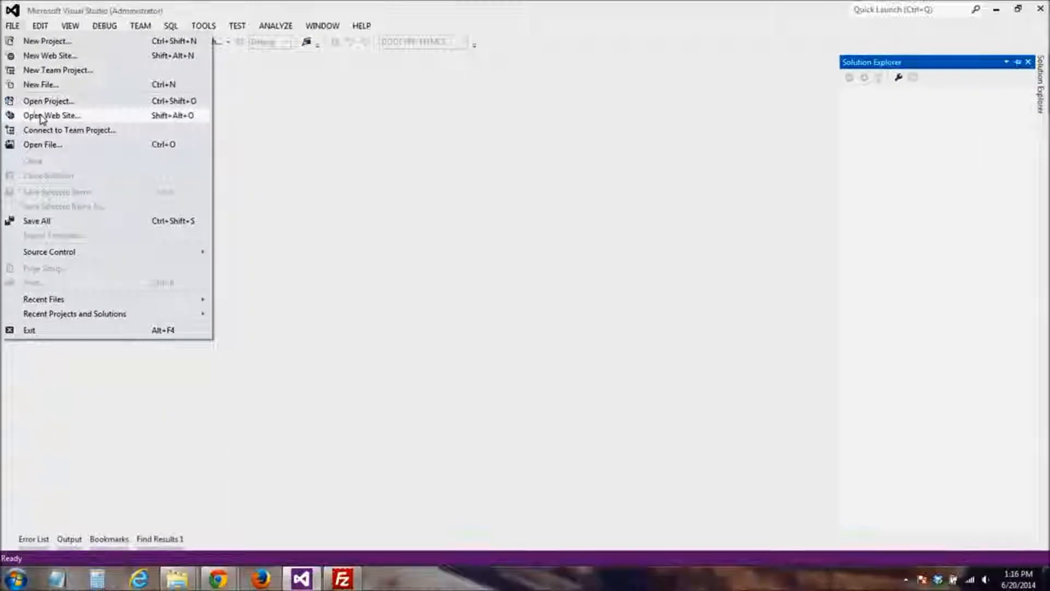
{"action": "left_click", "coordinate": [41, 115]}
{"action": "left_click", "coordinate": [538, 392]}
{"action": "left_click", "coordinate": [691, 471]}
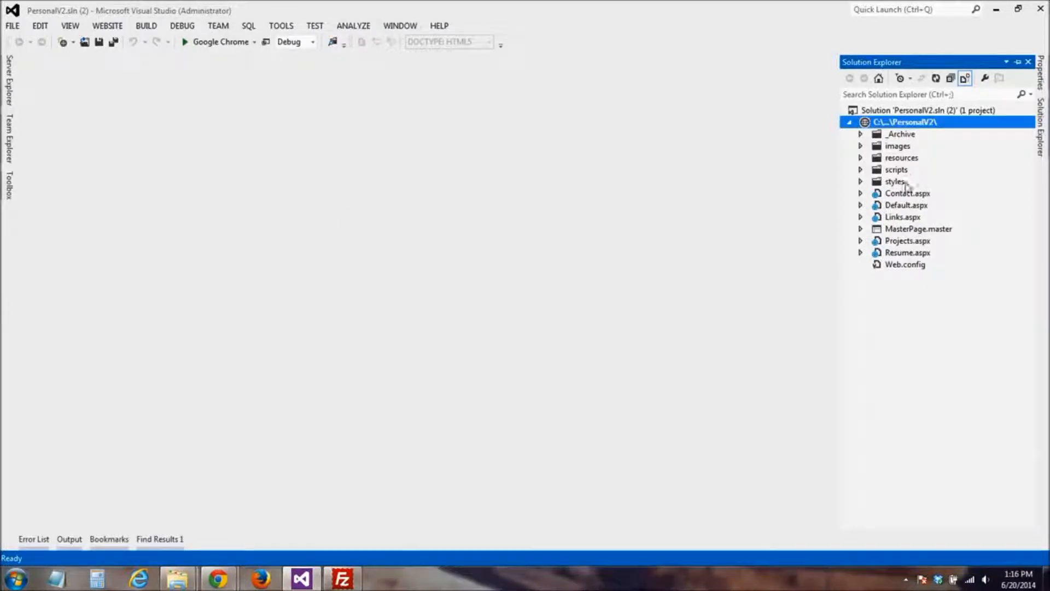
- Inspect the PersonalV2 site's file structure, including the code-behind file under Contact.aspx and the MasterPage.master file
{"action": "left_click", "coordinate": [860, 195]}
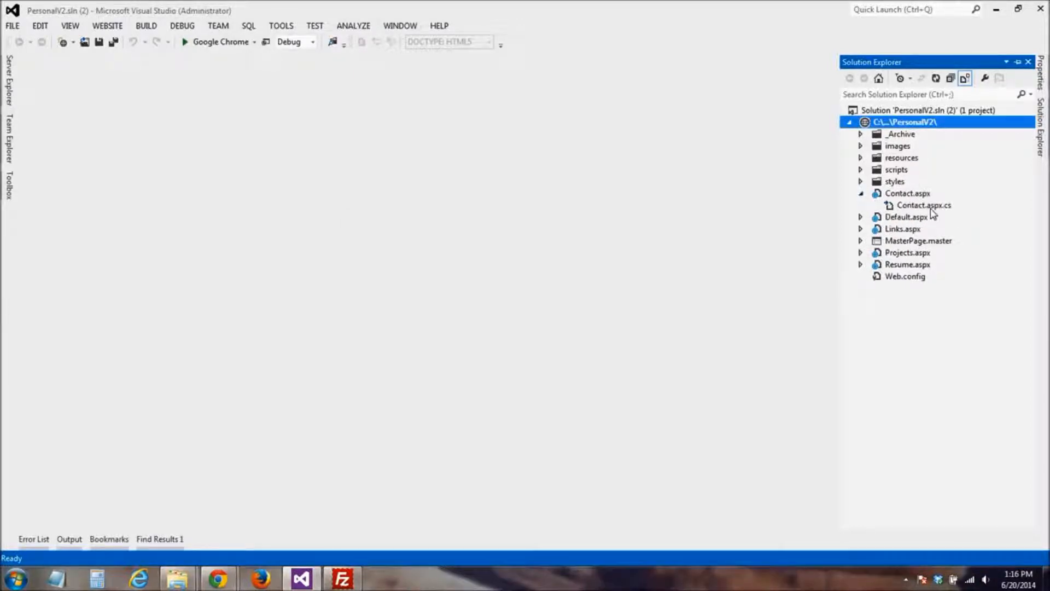
{"action": "left_click", "coordinate": [862, 195]}
{"action": "left_click", "coordinate": [918, 229]}
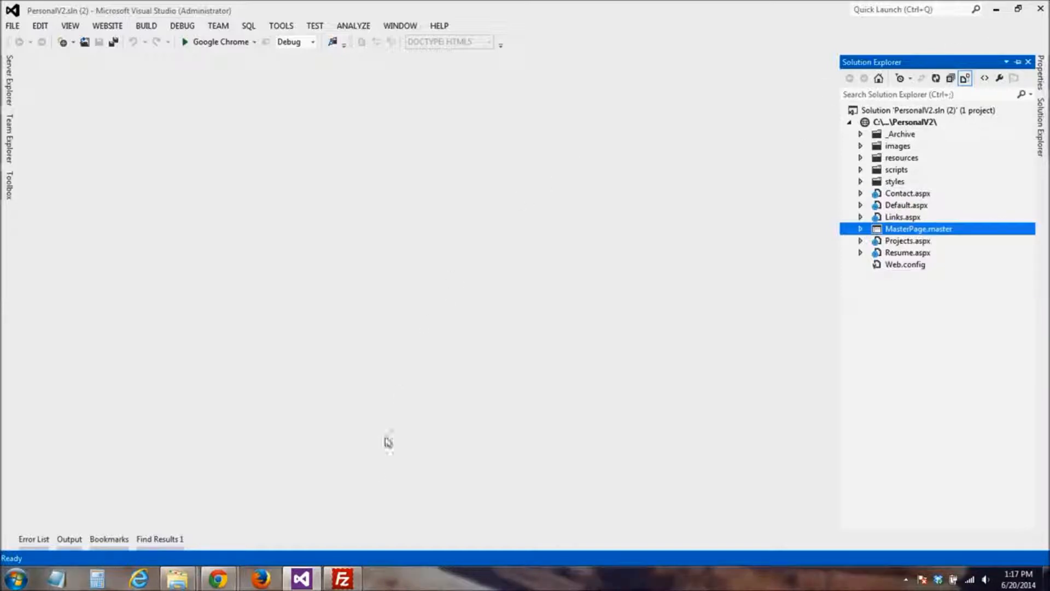
- Switch to FileZilla and open the Site Manager
{"action": "left_click", "coordinate": [343, 584]}
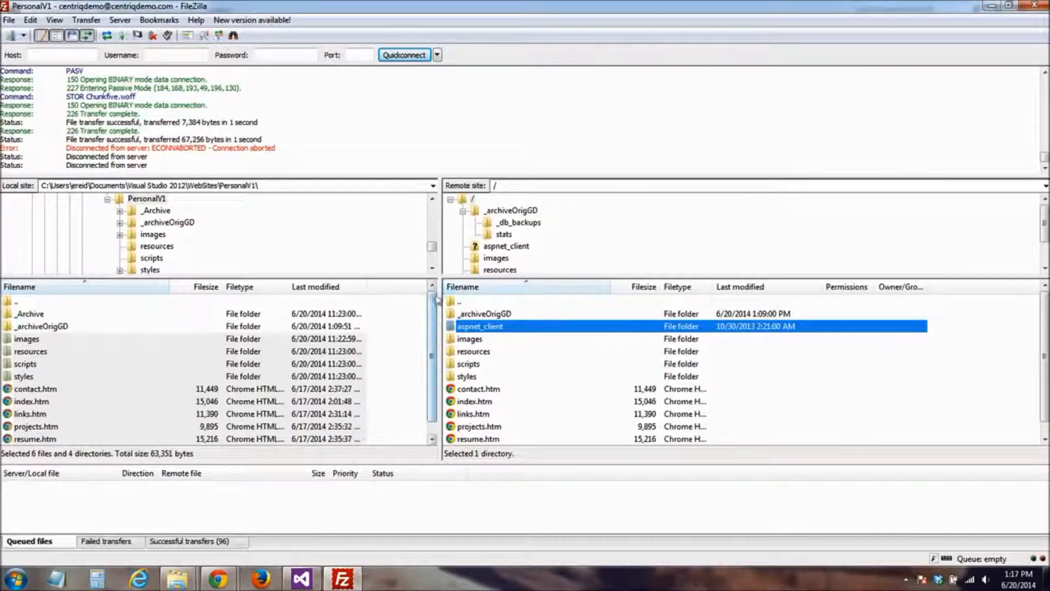
{"action": "left_click", "coordinate": [23, 36]}
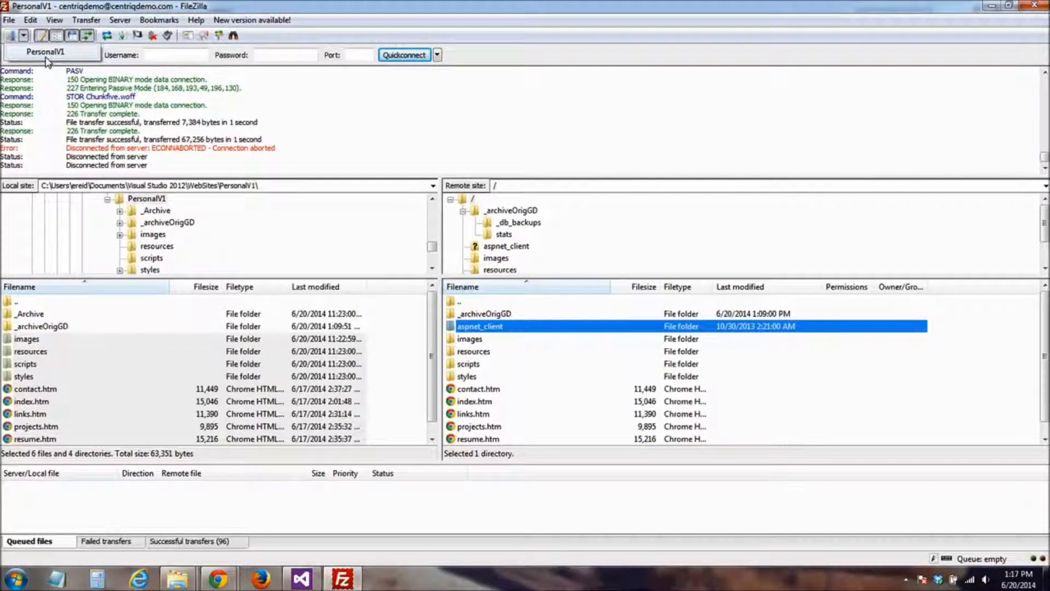
{"action": "left_click", "coordinate": [9, 22]}
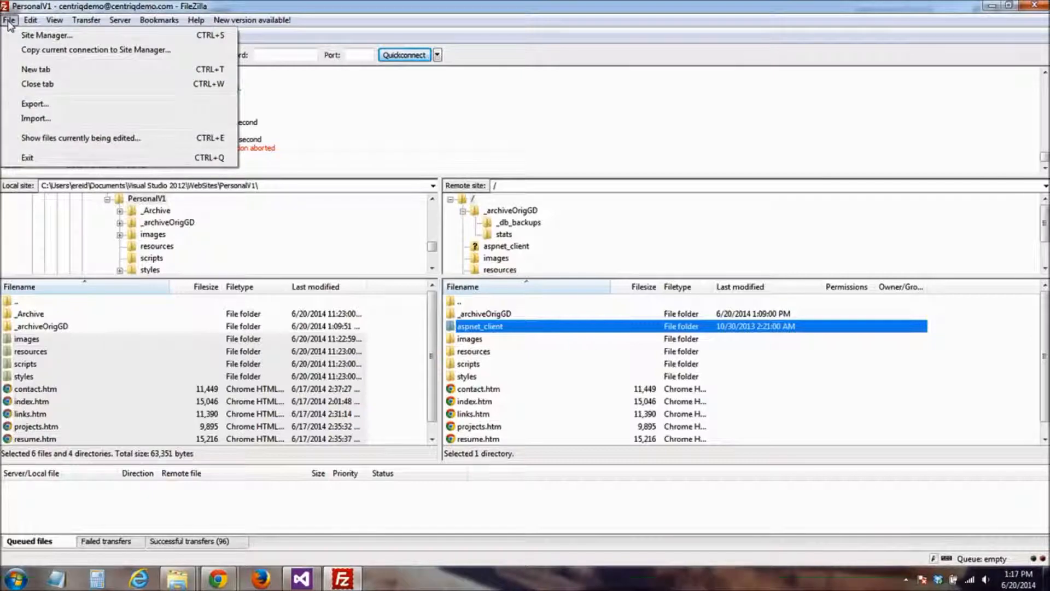
{"action": "left_click", "coordinate": [33, 35]}
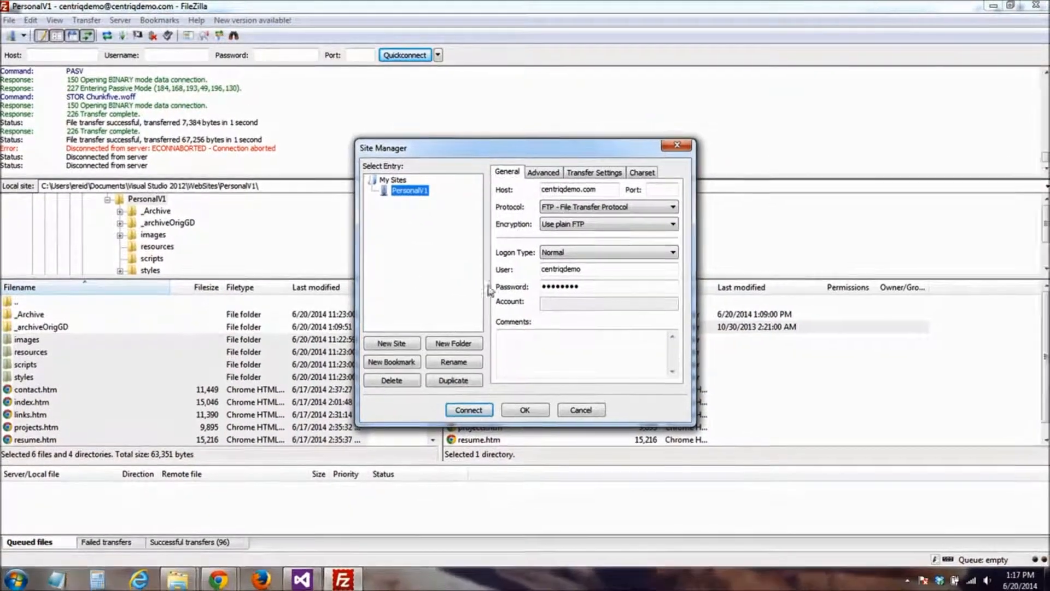
- Review the PersonalV1 site entry's connection settings and its default local directory
{"action": "left_click", "coordinate": [554, 176]}
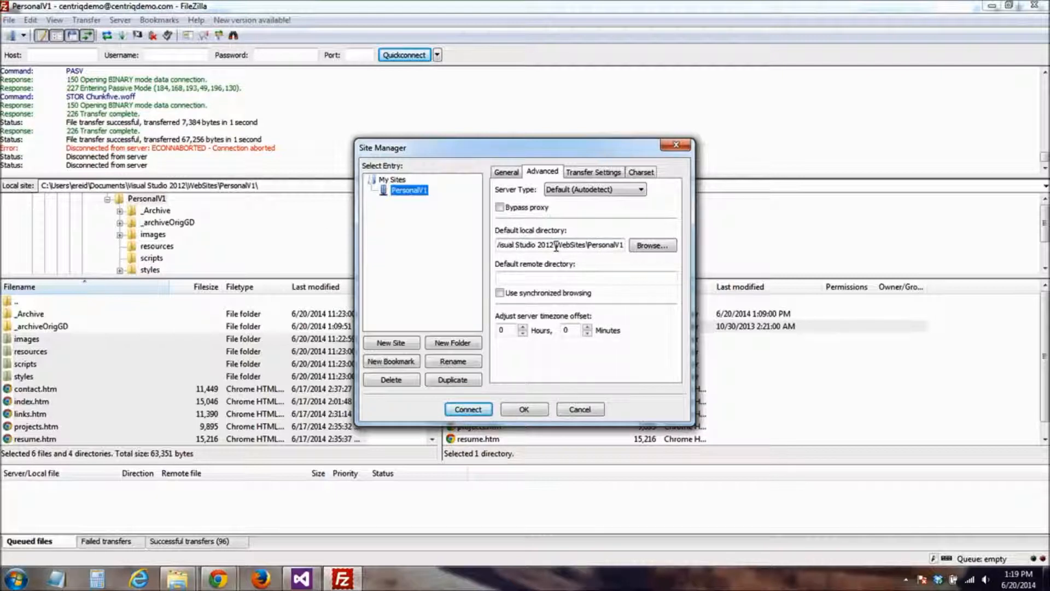
{"action": "left_click", "coordinate": [504, 172]}
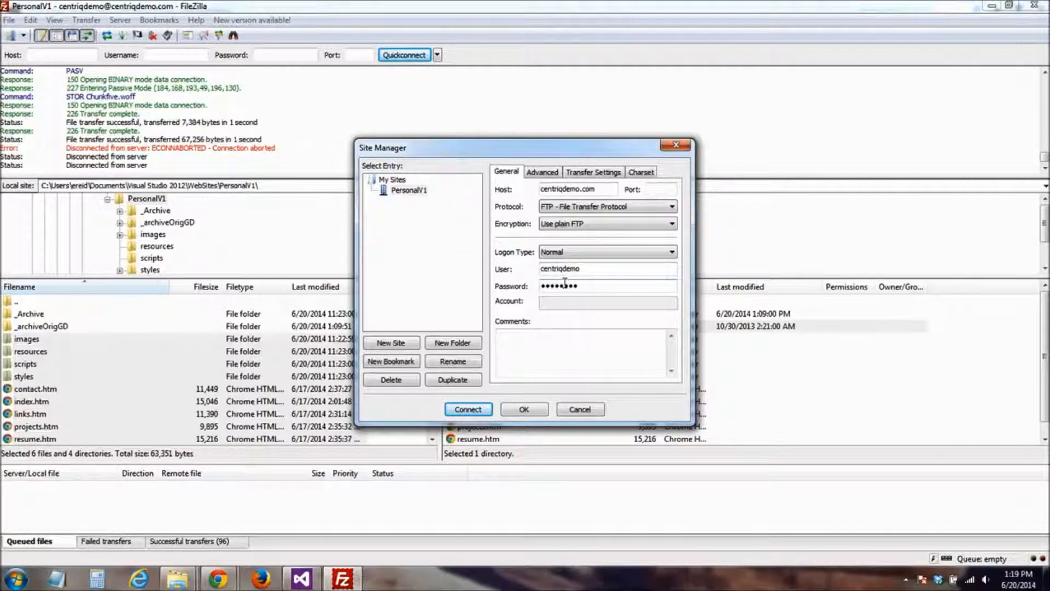
{"action": "left_click", "coordinate": [538, 174]}
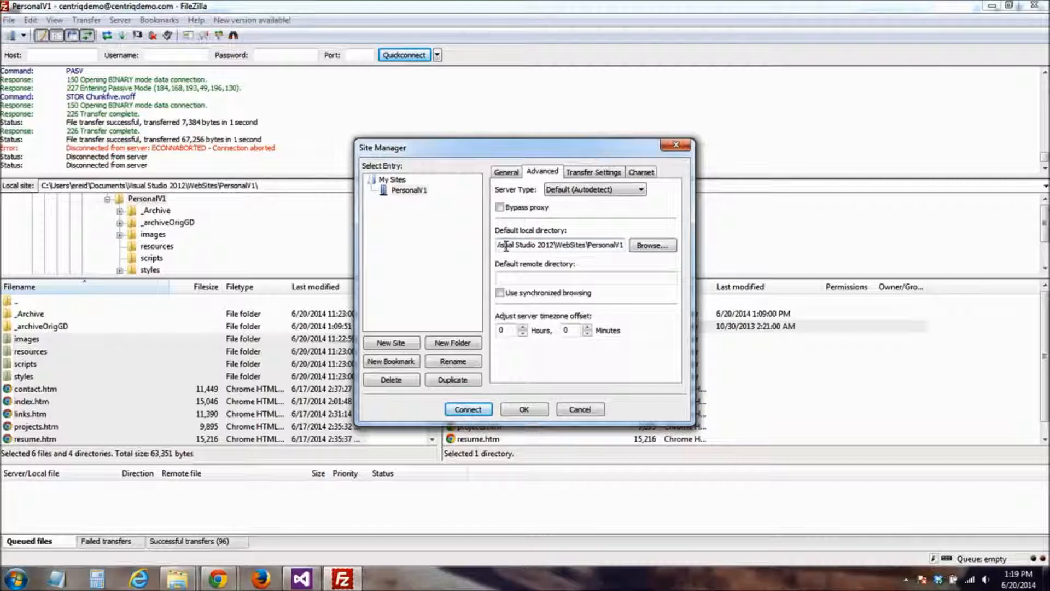
{"action": "left_click_drag", "start_coordinate": [590, 248], "coordinate": [623, 249]}
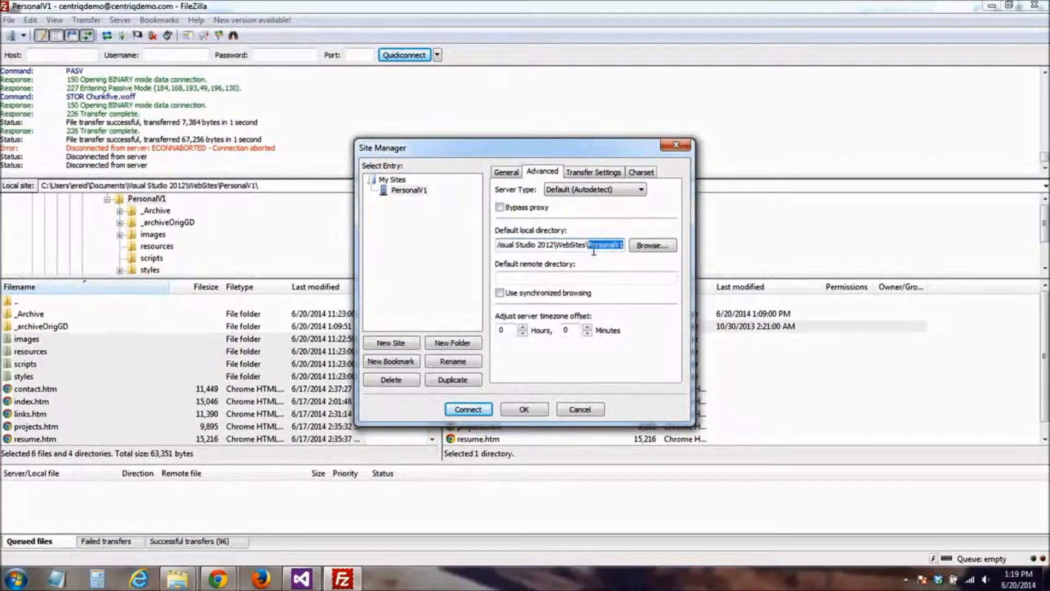
{"action": "left_click", "coordinate": [504, 172]}
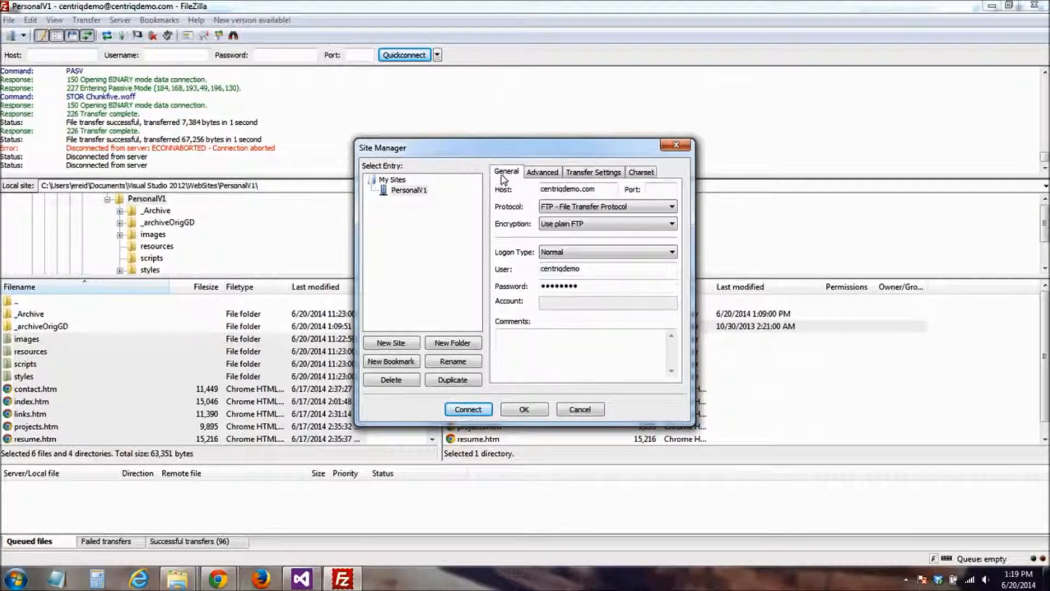
{"action": "left_click", "coordinate": [540, 173]}
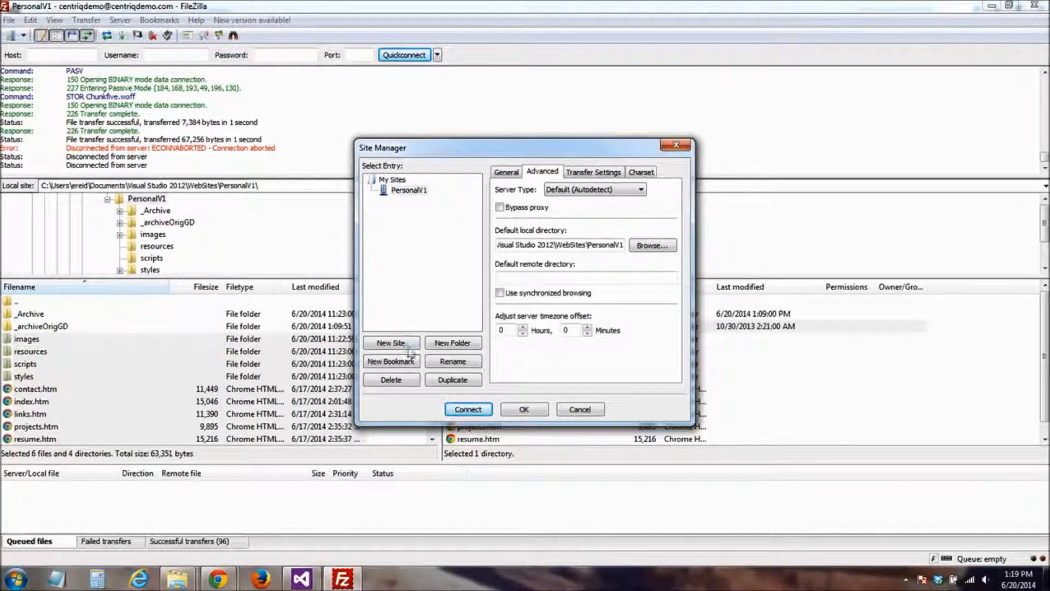
- Duplicate the PersonalV1 site entry and name the copy PersonalV2
{"action": "left_click", "coordinate": [402, 195]}
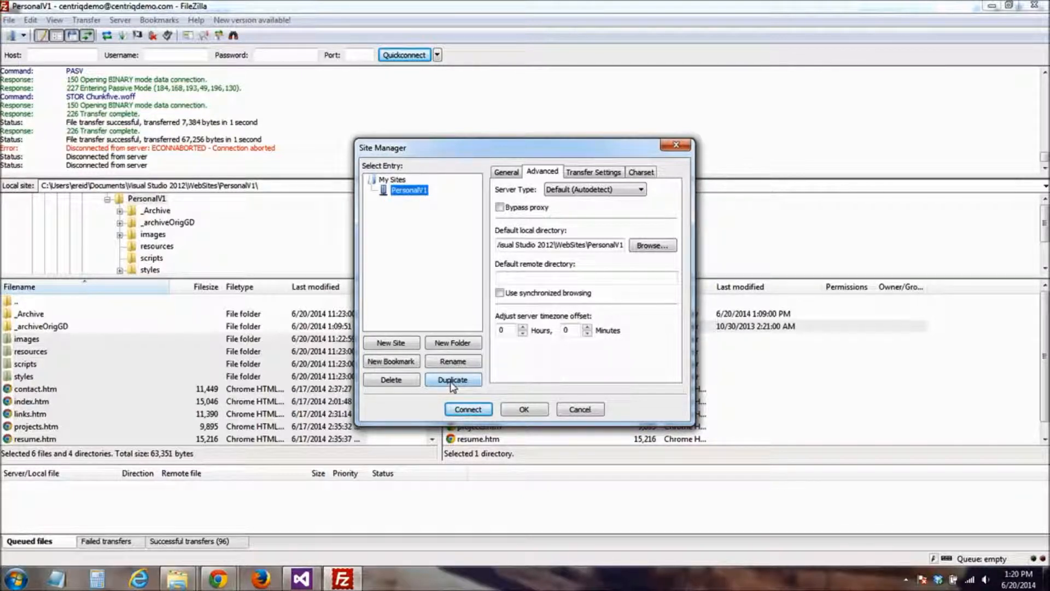
{"action": "left_click", "coordinate": [453, 380]}
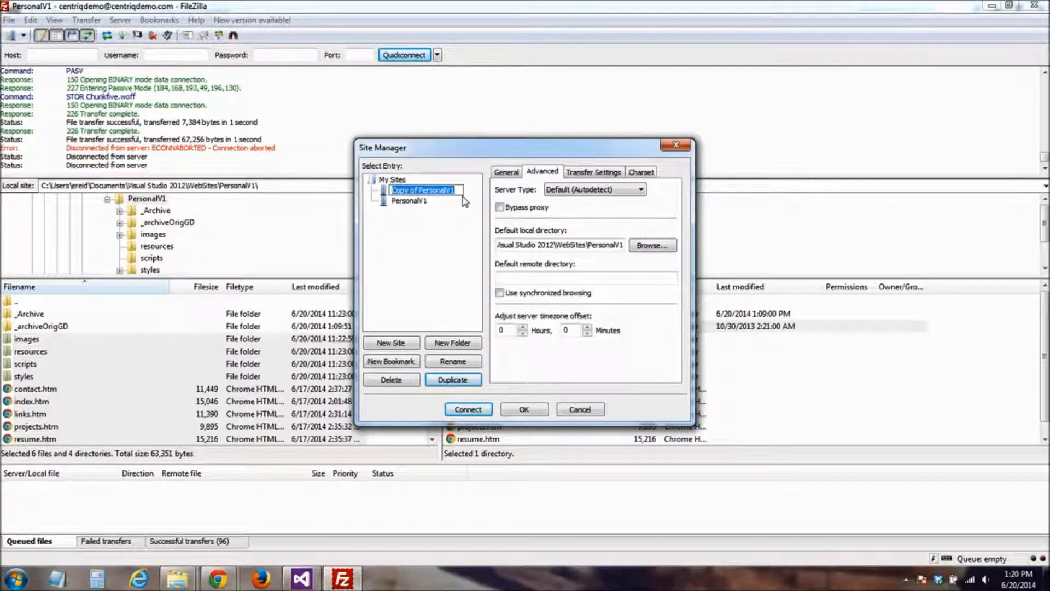
{"action": "key", "text": "End"}
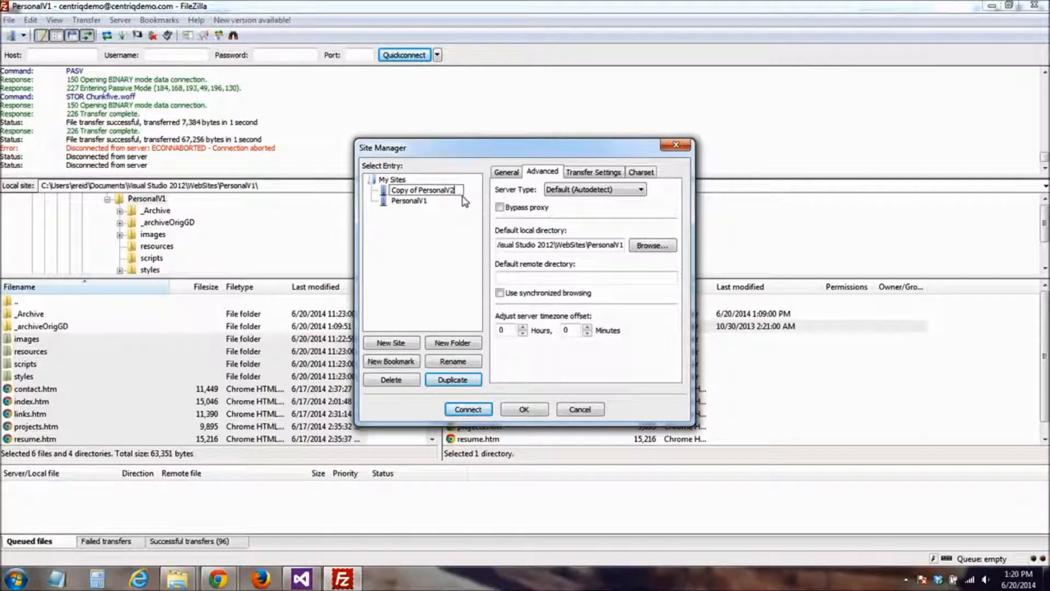
{"action": "key", "text": "shift+Right"}
{"action": "key", "text": "Delete"}
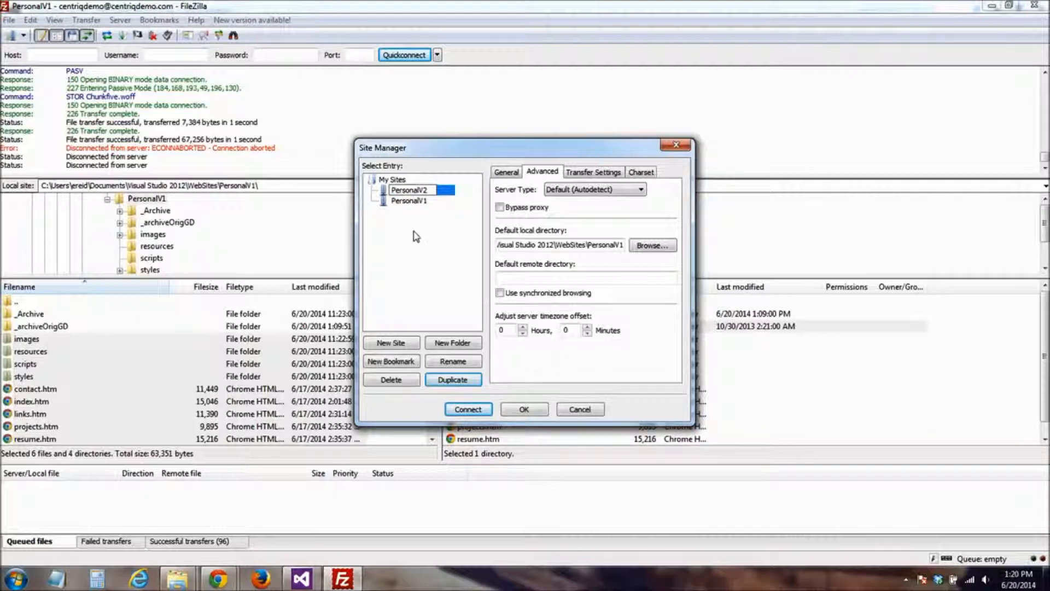
{"action": "key", "text": "Return"}
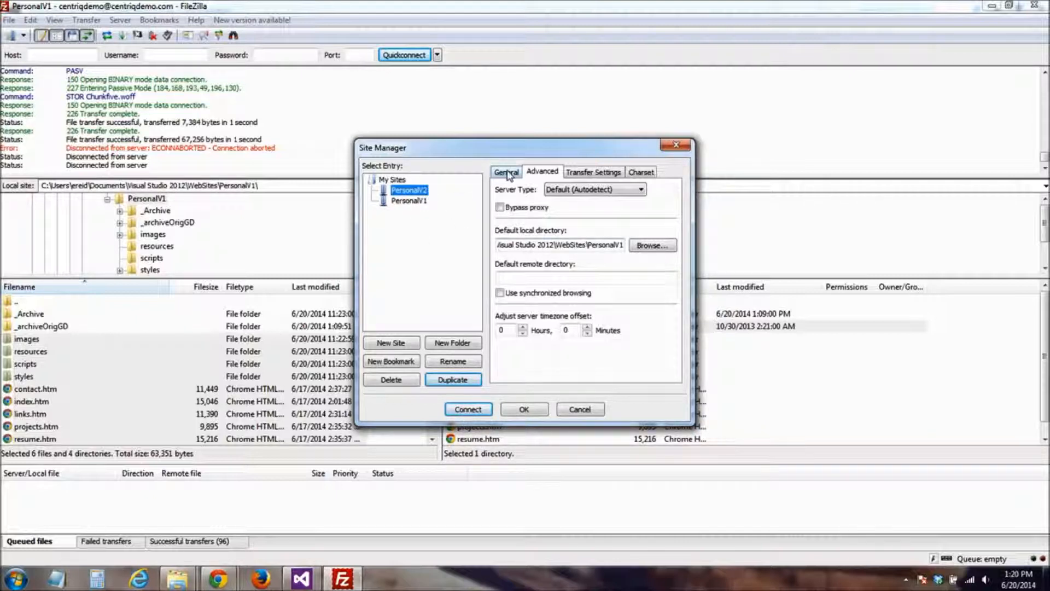
- Set the PersonalV2 entry's default local directory to the PersonalV2 folder inside WebSites, leave the remote directory blank, and save the entry
{"action": "left_click", "coordinate": [506, 172]}
{"action": "left_click", "coordinate": [541, 172]}
{"action": "left_click", "coordinate": [656, 247]}
{"action": "left_click_drag", "start_coordinate": [616, 260], "coordinate": [615, 303]}
{"action": "left_click", "coordinate": [484, 269]}
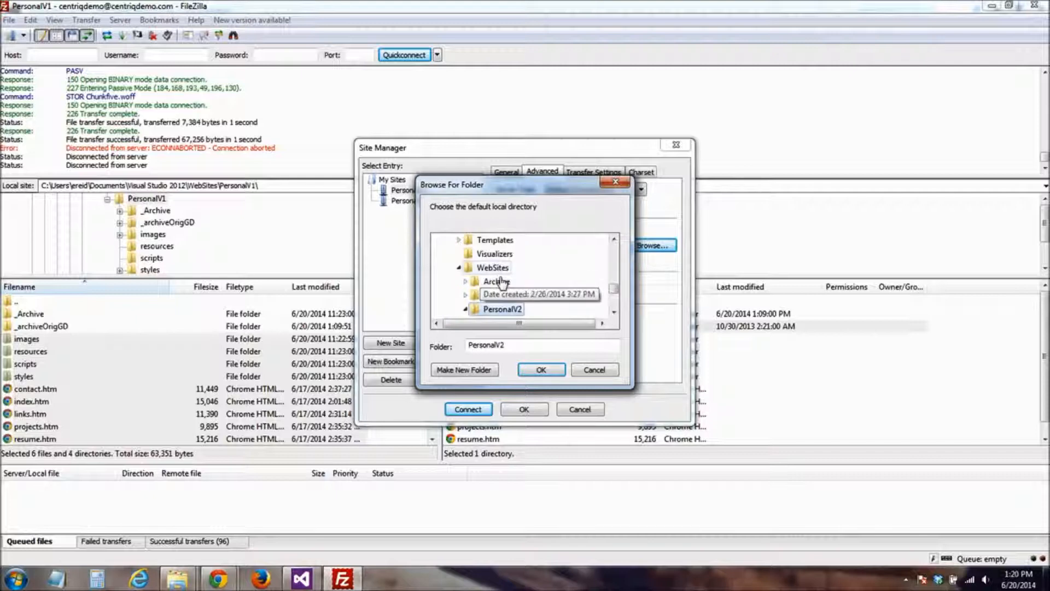
{"action": "left_click", "coordinate": [542, 370]}
{"action": "left_click", "coordinate": [569, 276]}
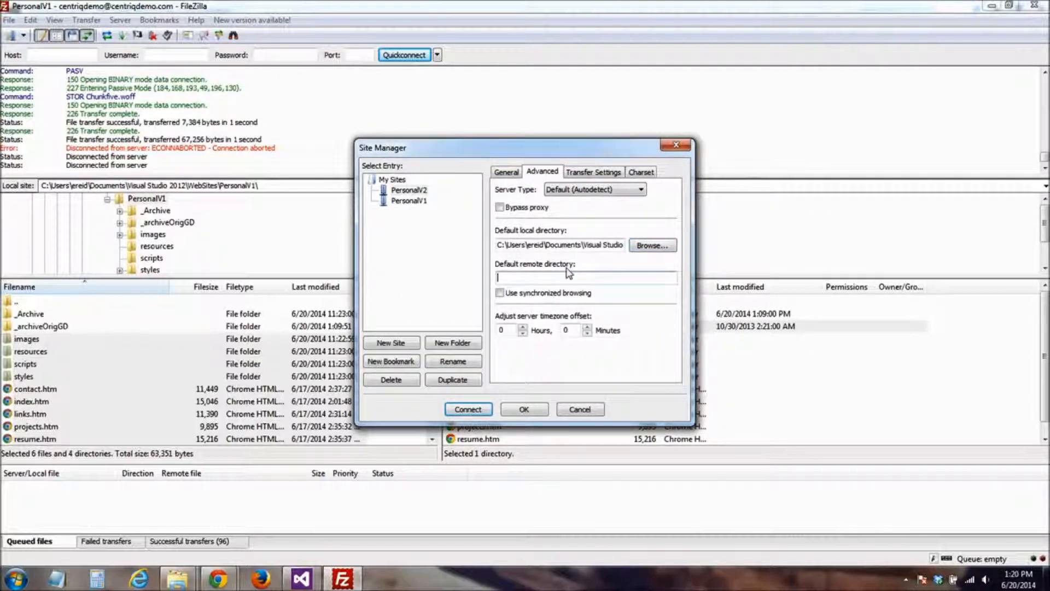
{"action": "left_click", "coordinate": [524, 410]}
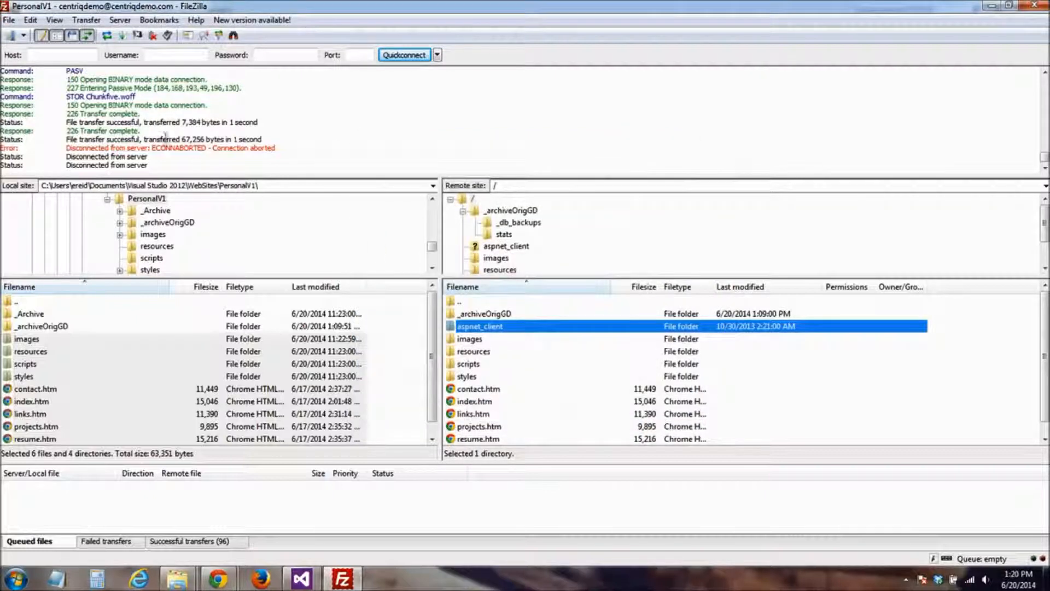
- Connect to the saved PersonalV2 site in the current tab, aborting the previous connection
{"action": "left_click", "coordinate": [24, 35]}
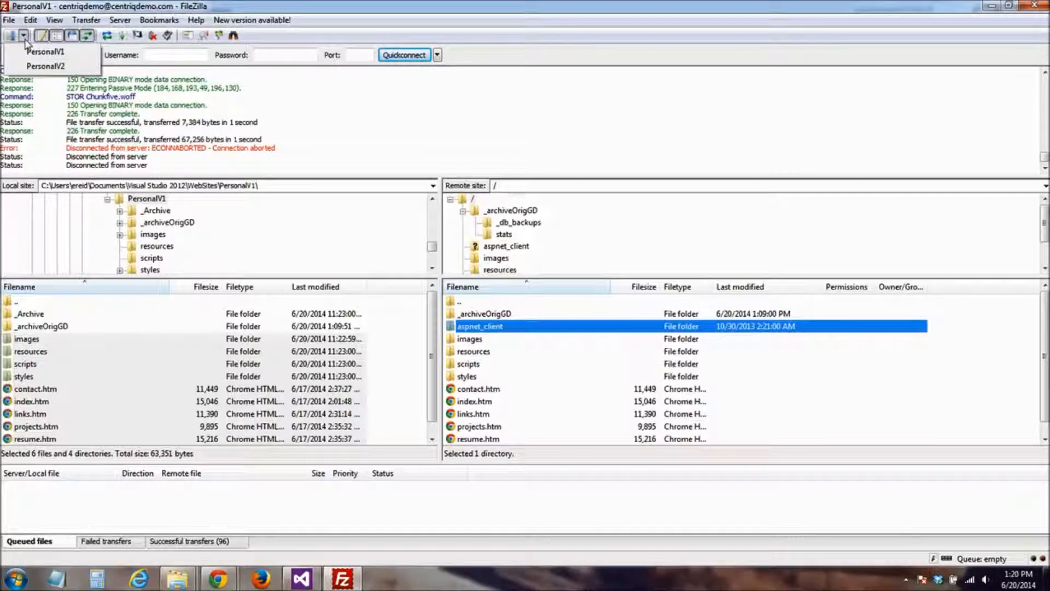
{"action": "left_click", "coordinate": [39, 67]}
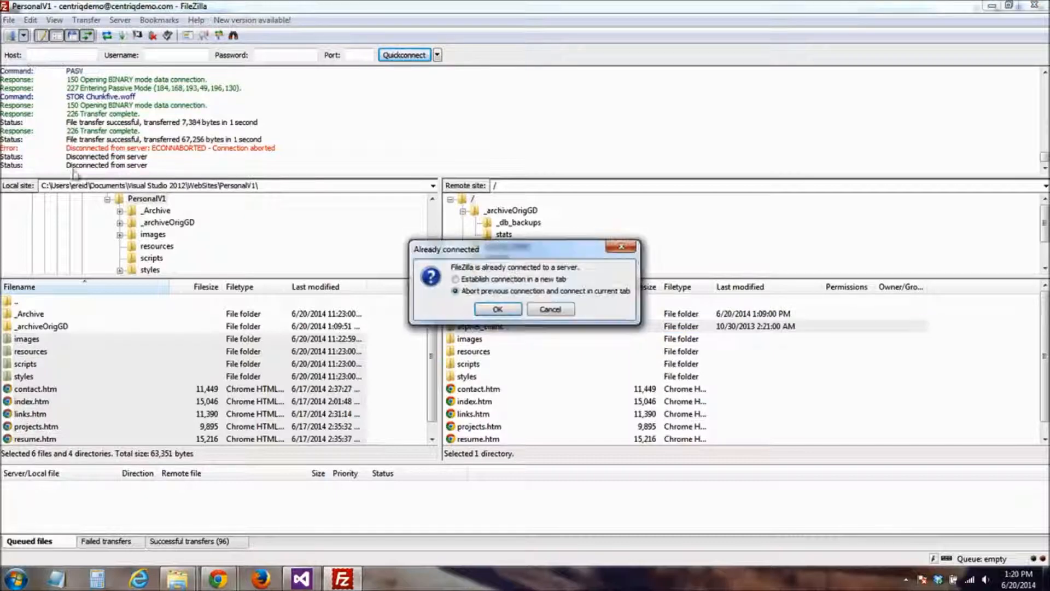
{"action": "left_click", "coordinate": [509, 307]}
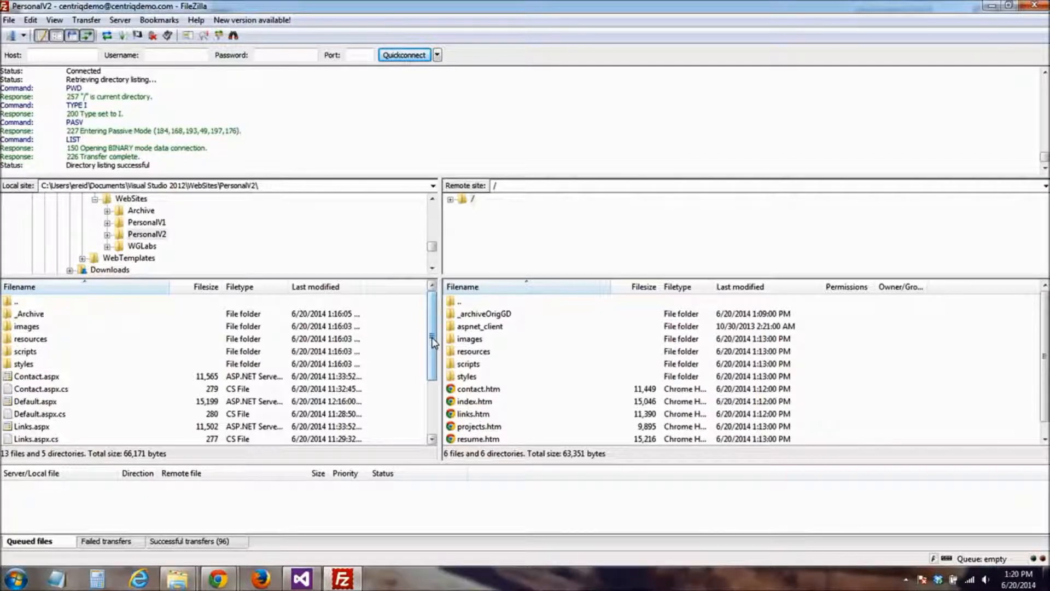
- Compare the local PersonalV2 path and files with the files in the remote site's root folder
{"action": "left_click", "coordinate": [271, 186]}
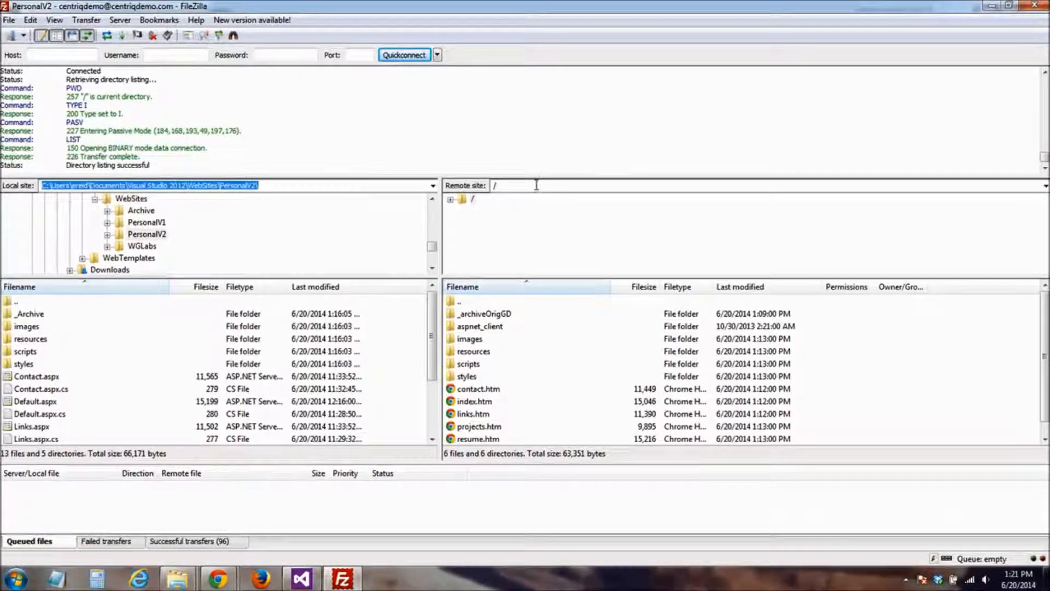
{"action": "left_click", "coordinate": [485, 194]}
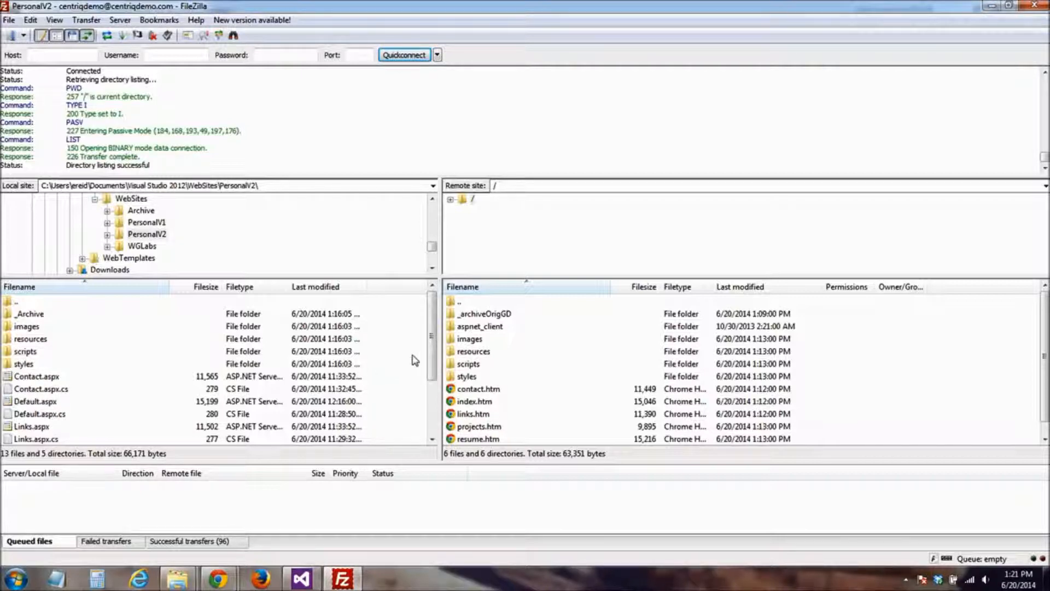
{"action": "left_click_drag", "start_coordinate": [432, 362], "coordinate": [432, 395]}
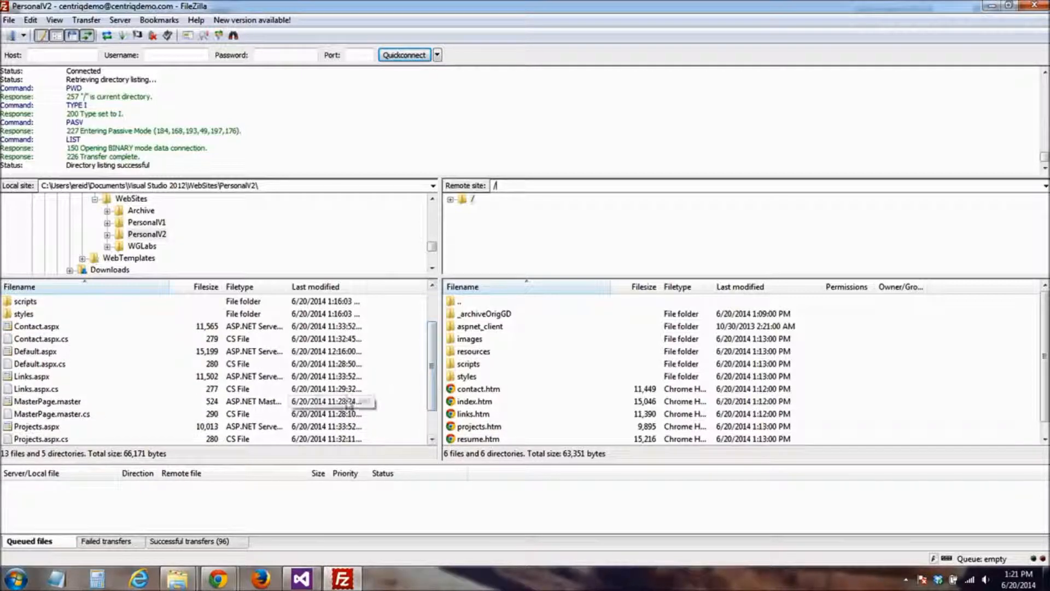
{"action": "scroll", "coordinate": [1034, 344], "scroll_direction": "down", "scroll_amount": 1}
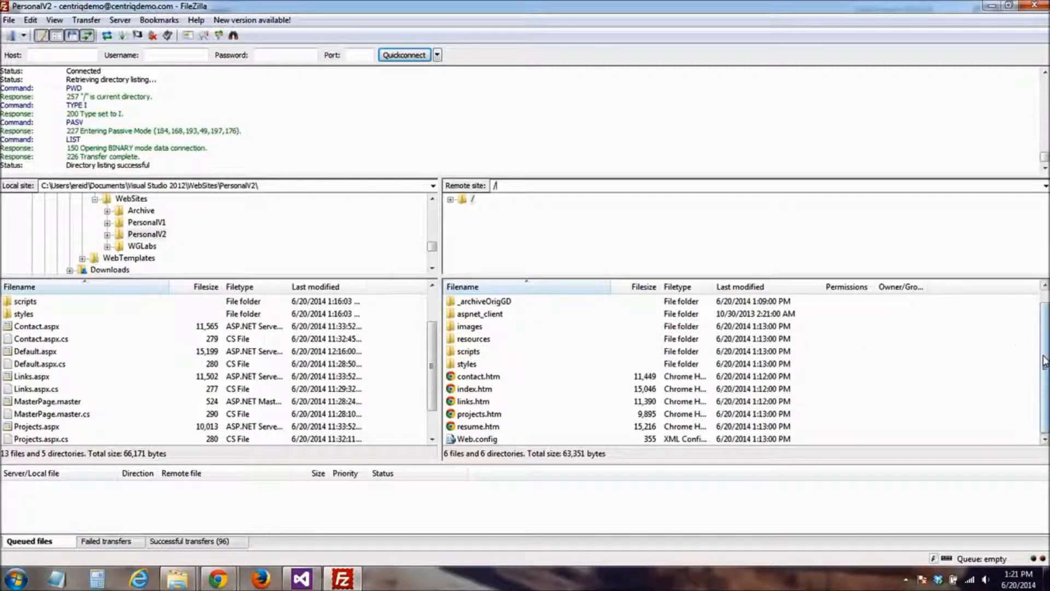
{"action": "scroll", "coordinate": [1044, 350], "scroll_direction": "up", "scroll_amount": 1}
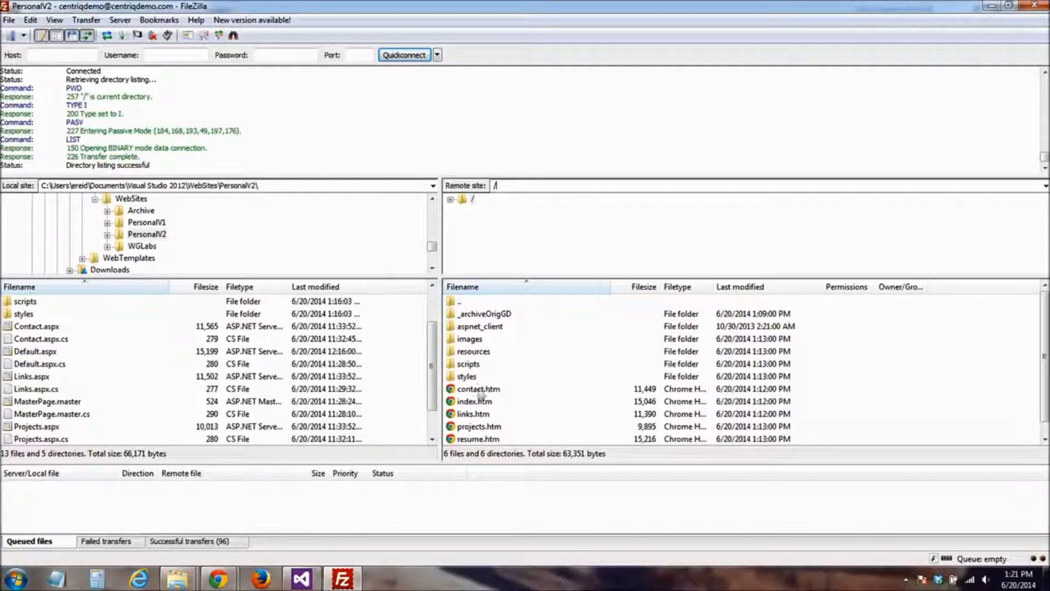
- Delete everything in the remote site's root folder from aspnet_client through Web.config, keeping the _archiveOrigGD folder
{"action": "left_click", "coordinate": [488, 390]}
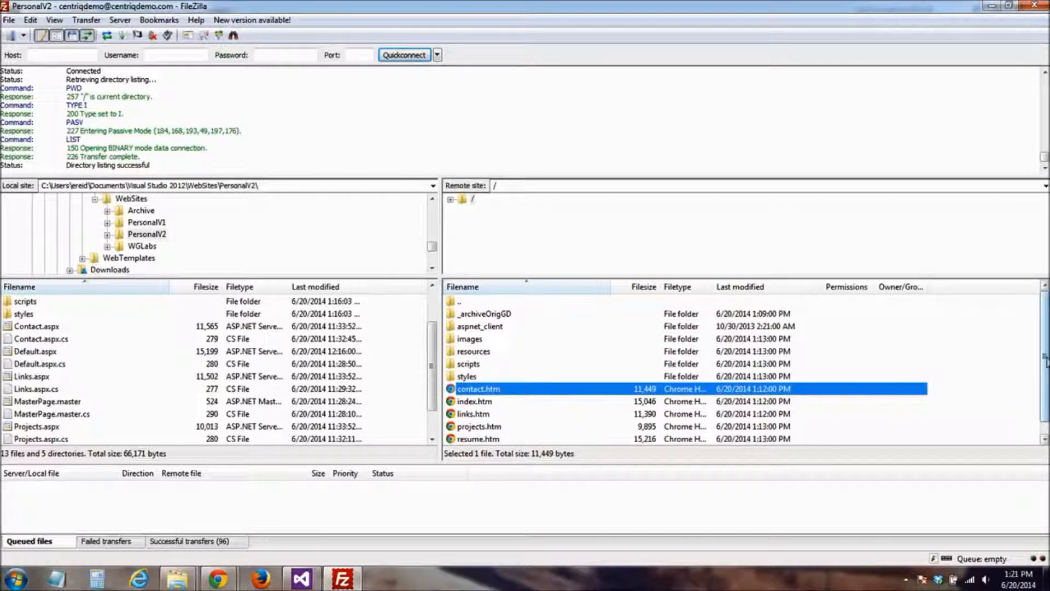
{"action": "scroll", "coordinate": [1045, 390], "scroll_direction": "down", "scroll_amount": 1}
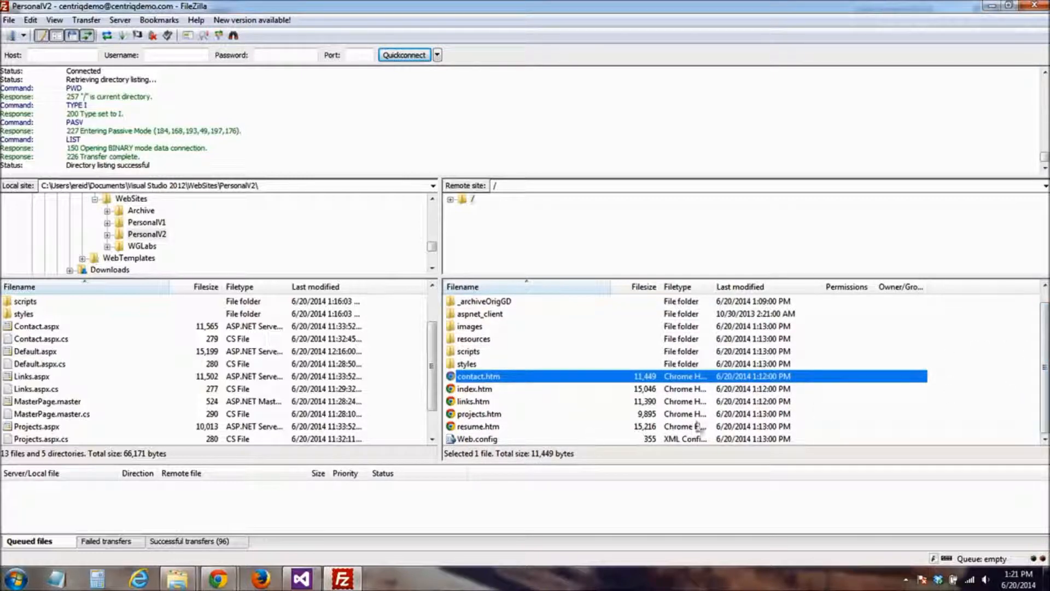
{"action": "left_click", "coordinate": [495, 440]}
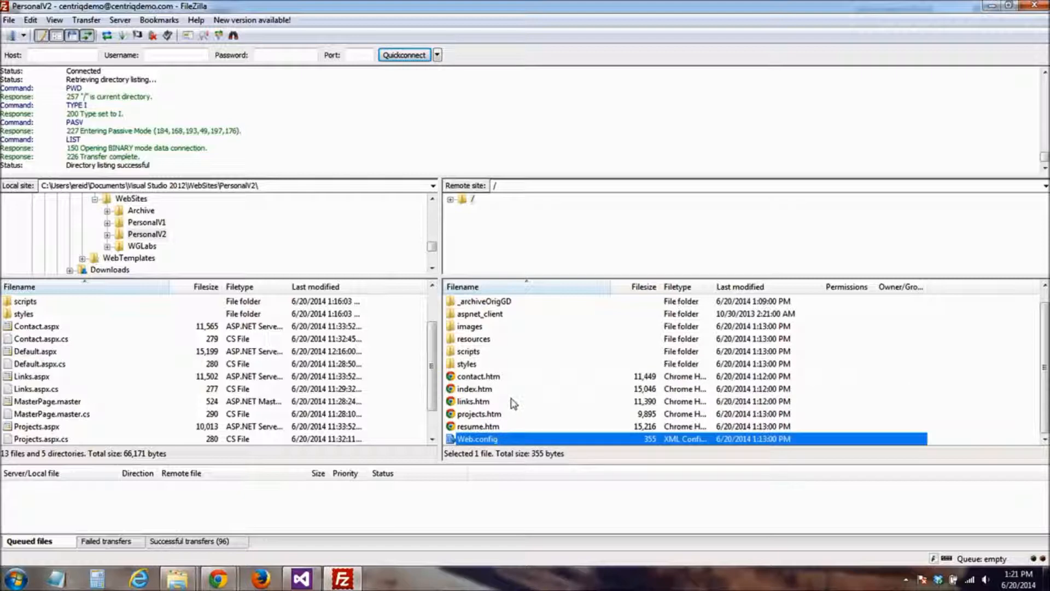
{"action": "left_click", "coordinate": [499, 317], "text": "shift"}
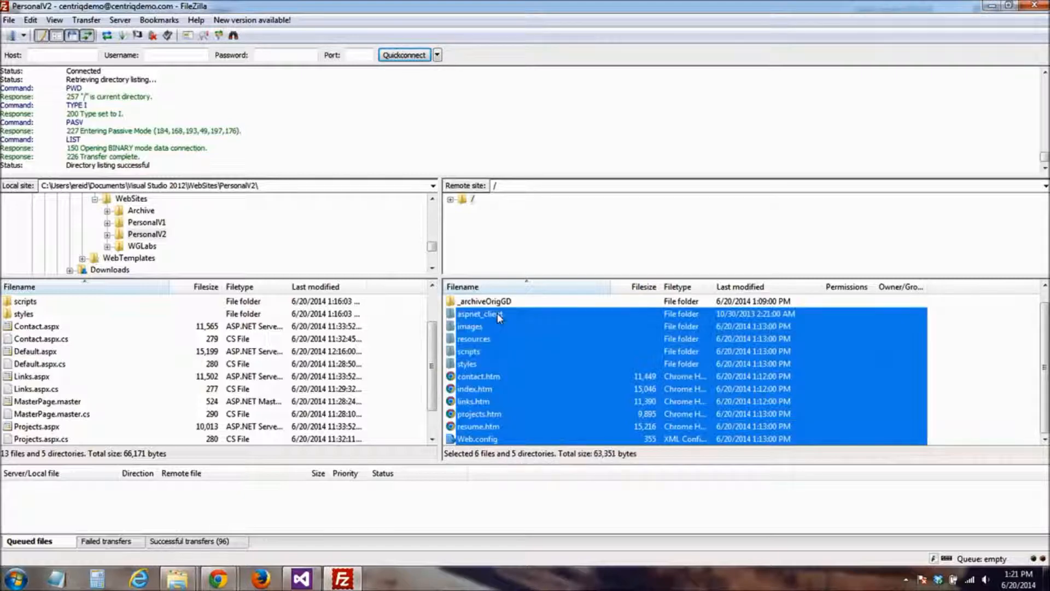
{"action": "scroll", "coordinate": [512, 320], "scroll_direction": "up", "scroll_amount": 1}
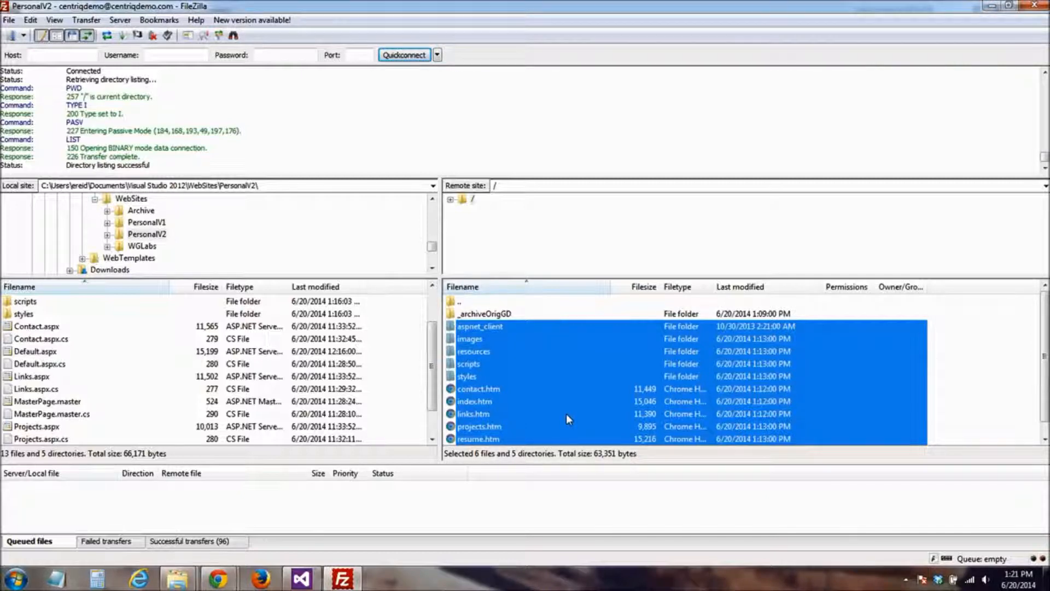
{"action": "right_click", "coordinate": [536, 358]}
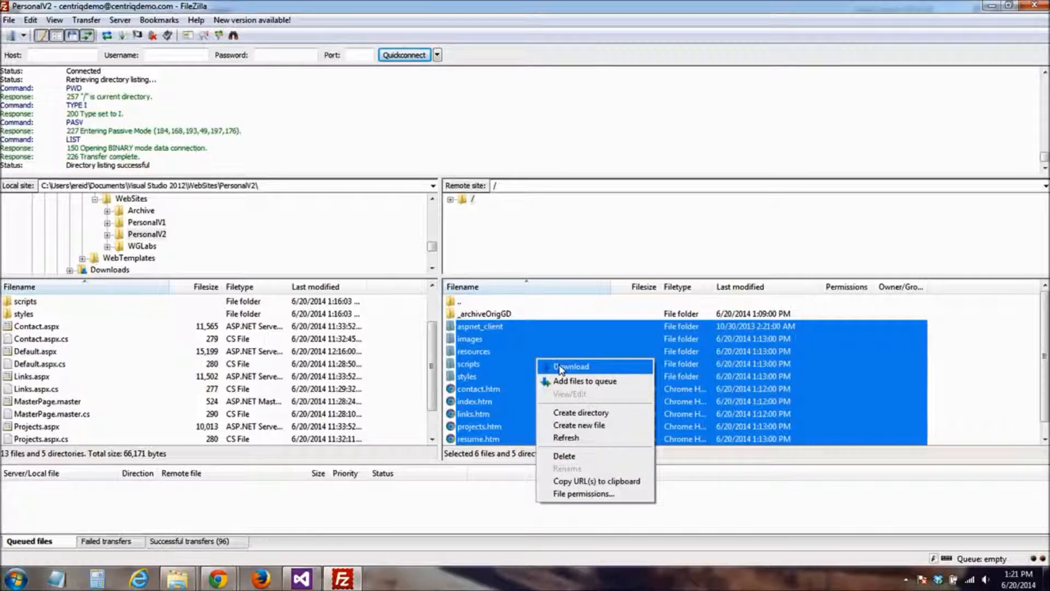
{"action": "left_click", "coordinate": [568, 457]}
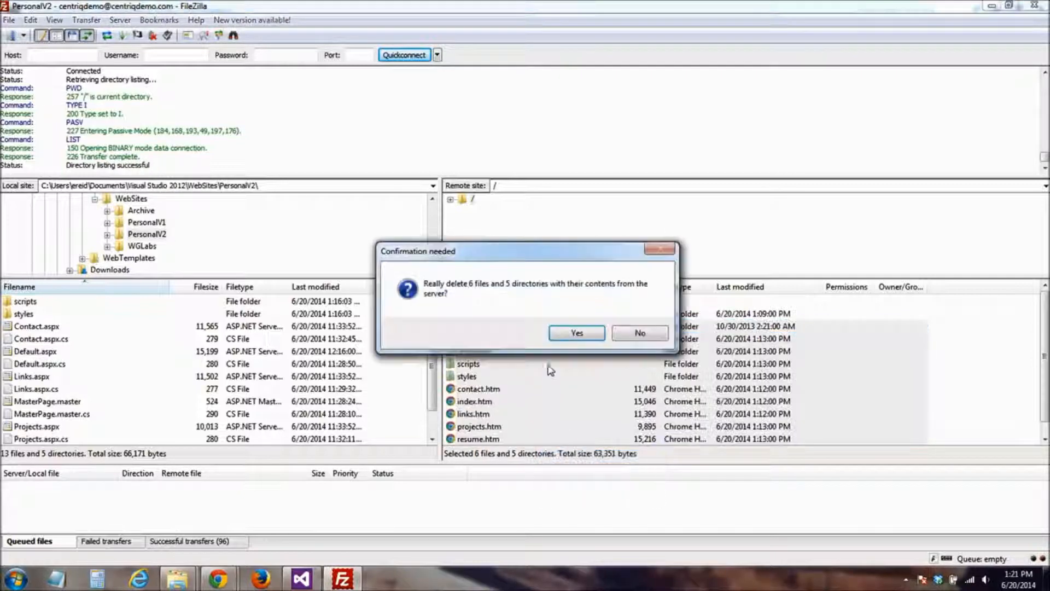
{"action": "left_click", "coordinate": [574, 335]}
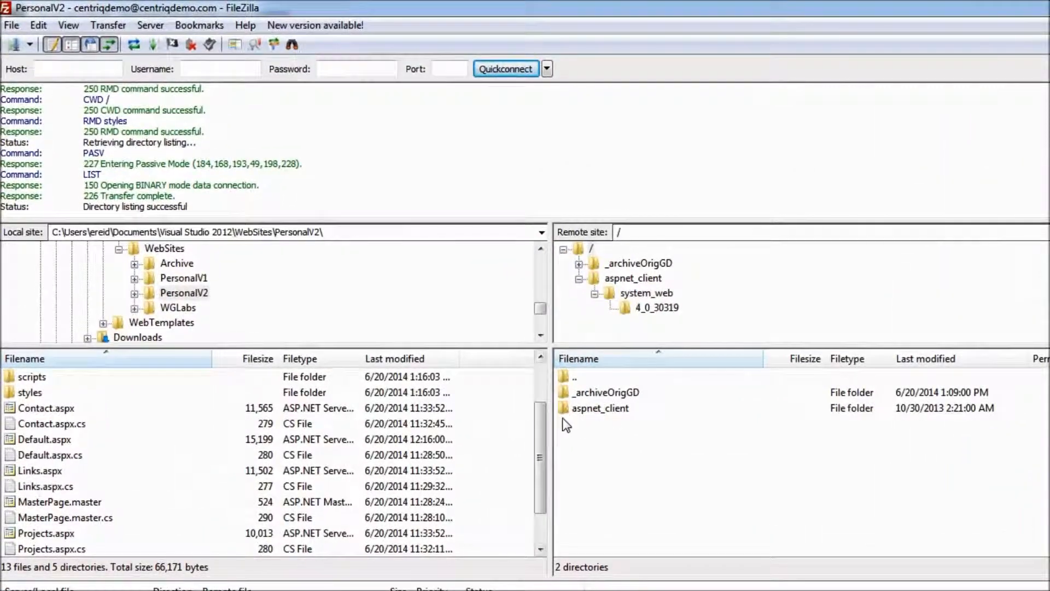
- Upload all local PersonalV2 files and folders except _Archive to the remote site's root folder
{"action": "left_click_drag", "start_coordinate": [544, 457], "coordinate": [544, 412]}
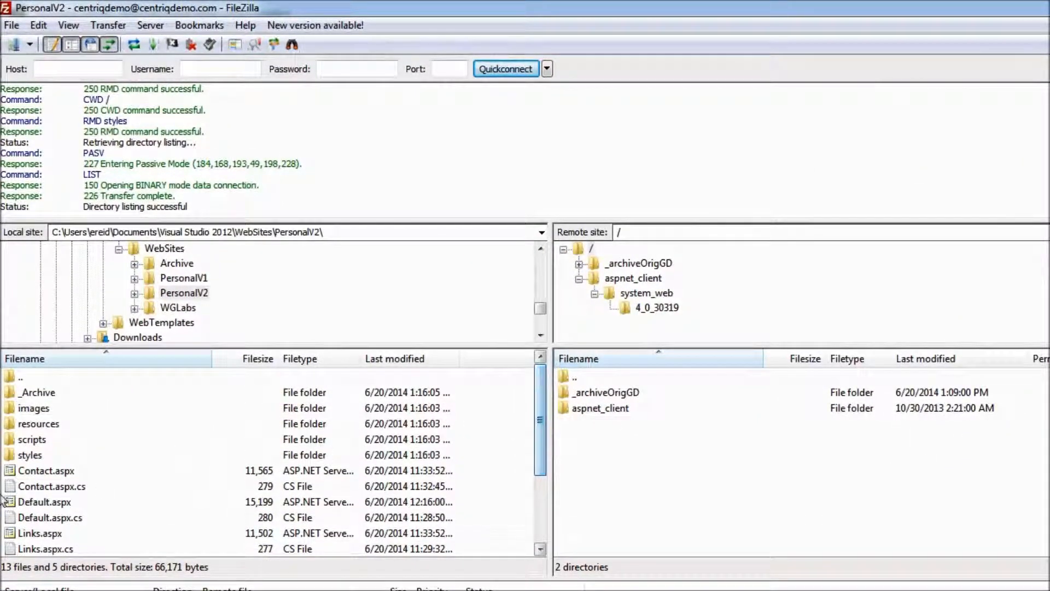
{"action": "left_click", "coordinate": [41, 415]}
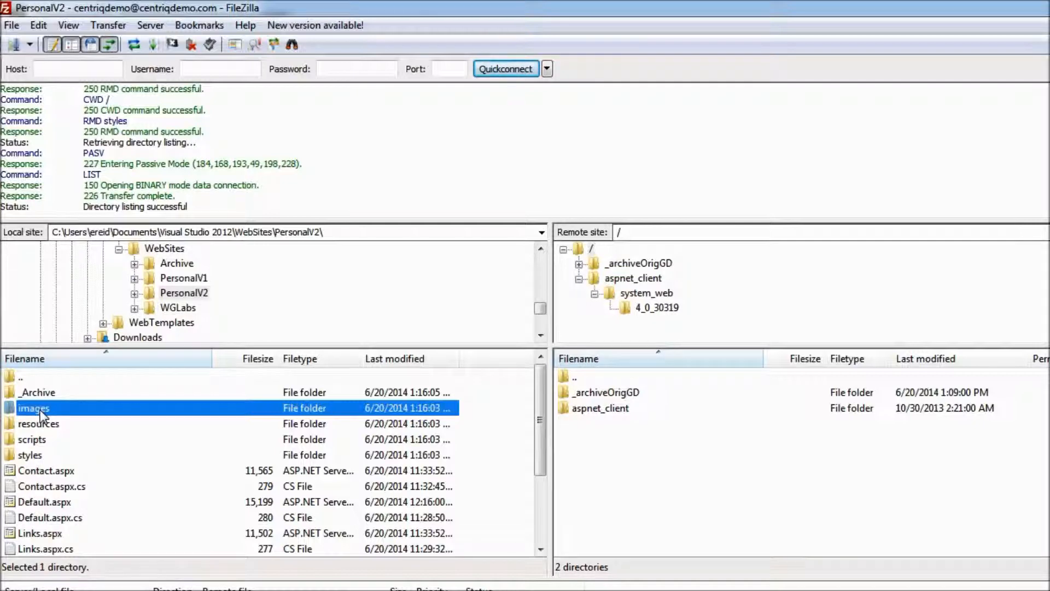
{"action": "key", "text": "ctrl+a"}
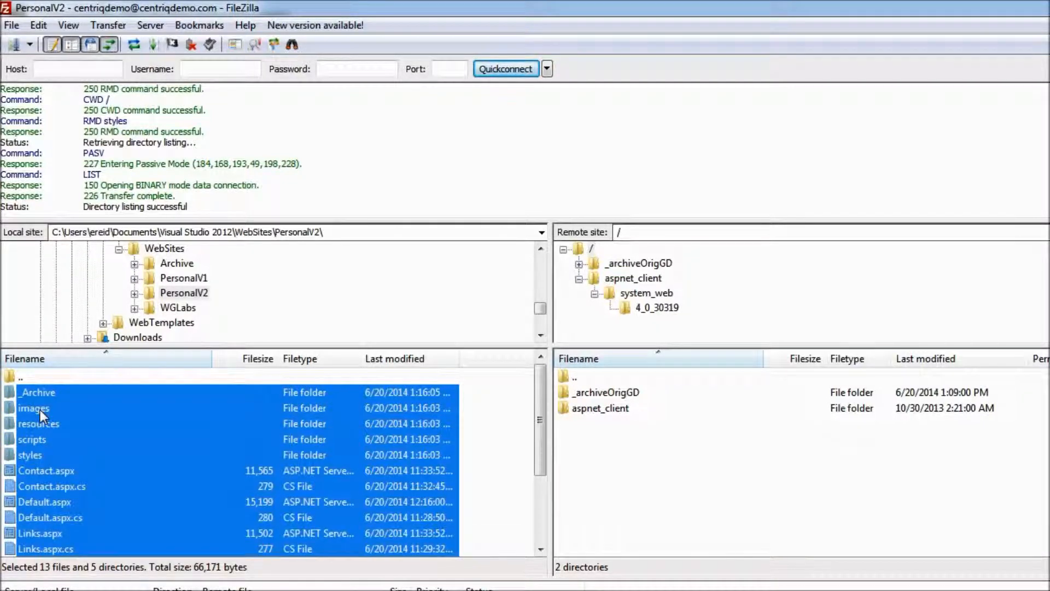
{"action": "left_click", "coordinate": [47, 393], "text": "ctrl"}
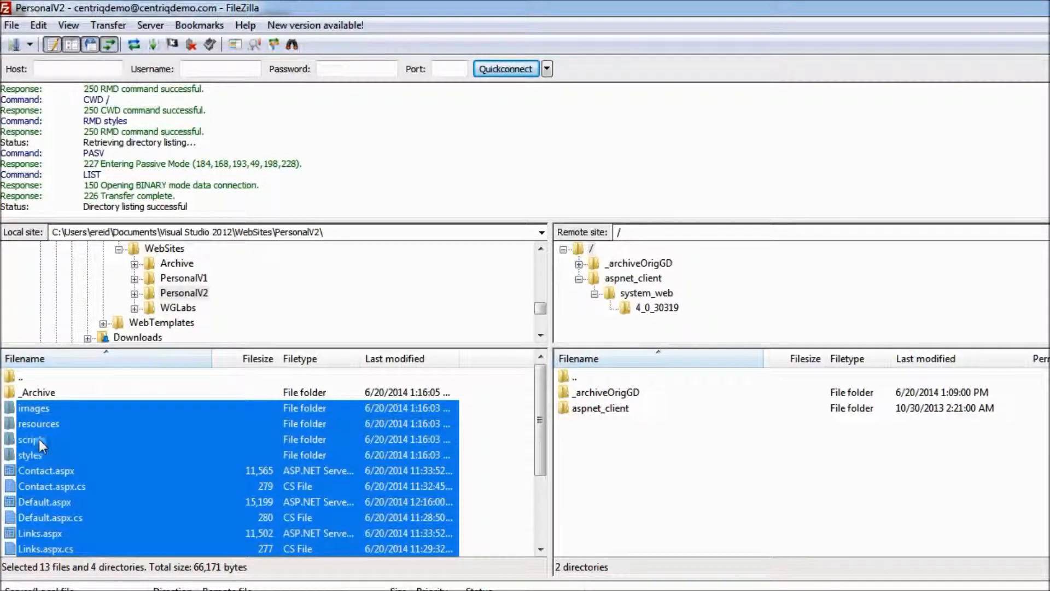
{"action": "right_click", "coordinate": [88, 430]}
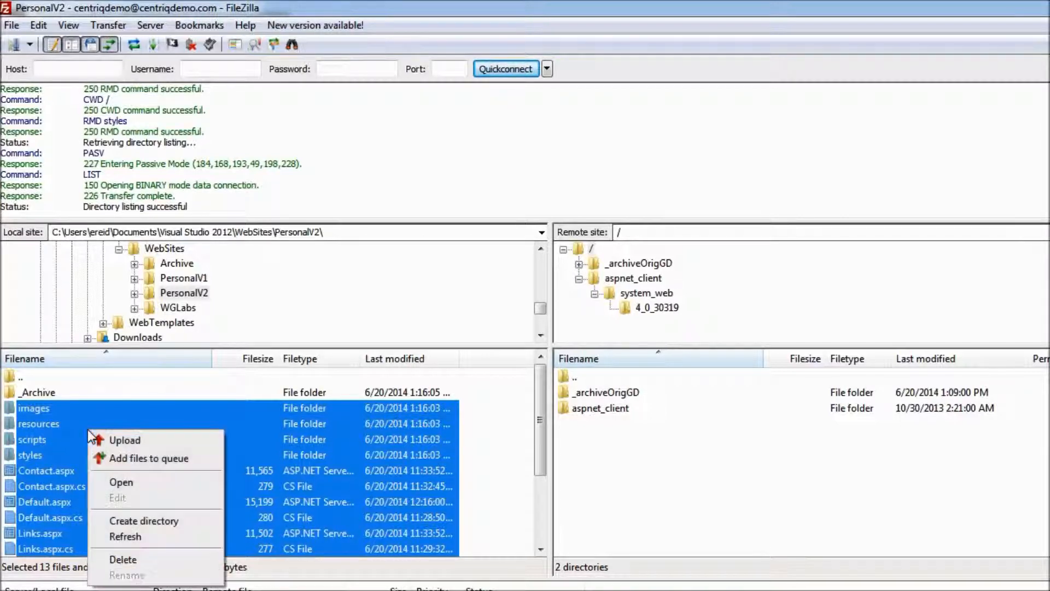
{"action": "left_click", "coordinate": [117, 440]}
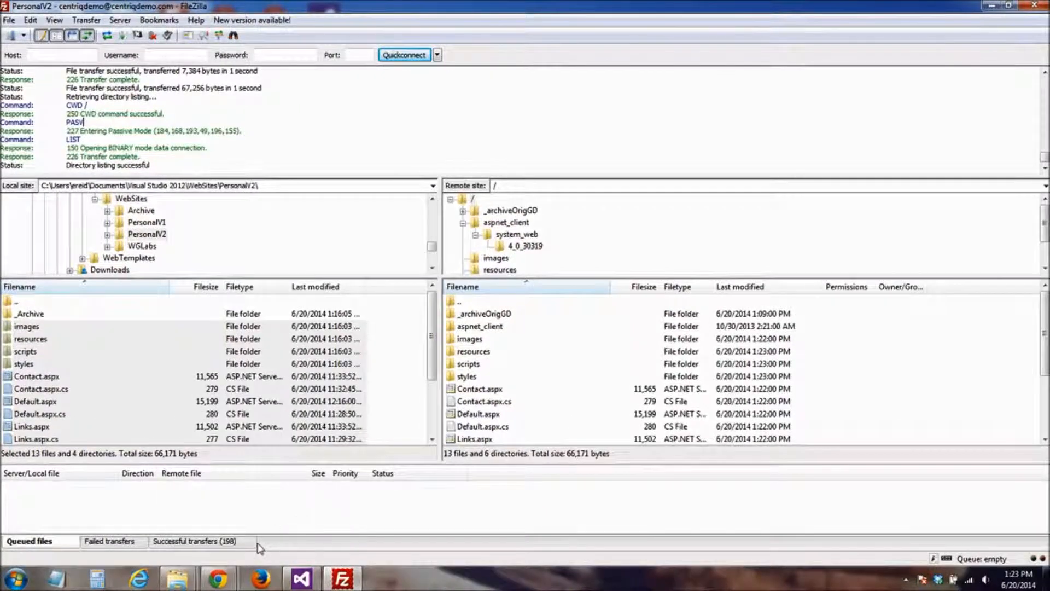
- Switch to the Tek Centriq site in Chrome, reload index.htm, and load centriqdemo.com without the page name
{"action": "mouse_move", "coordinate": [220, 583]}
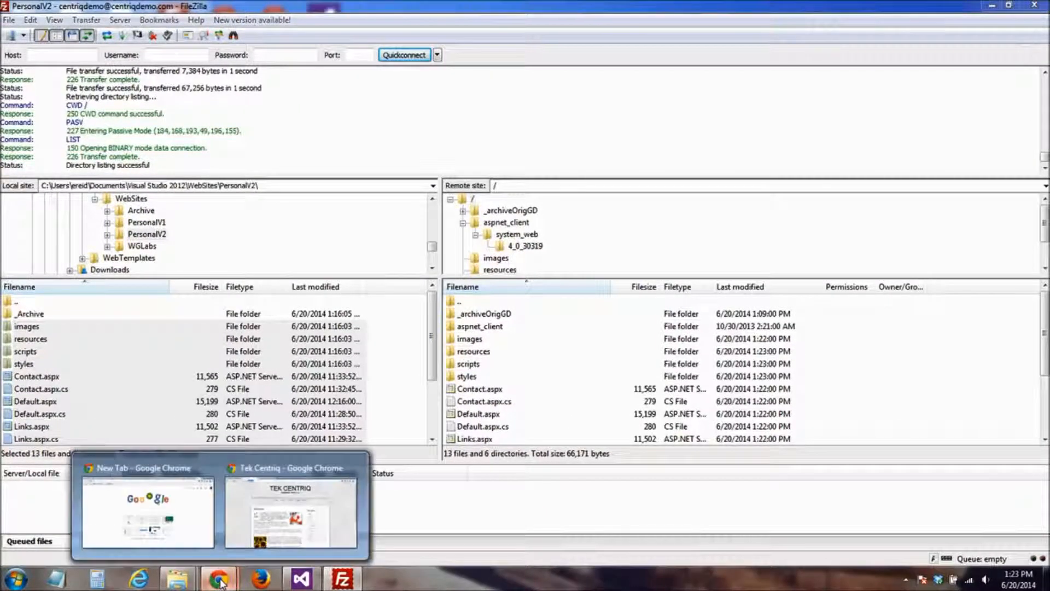
{"action": "left_click", "coordinate": [290, 481]}
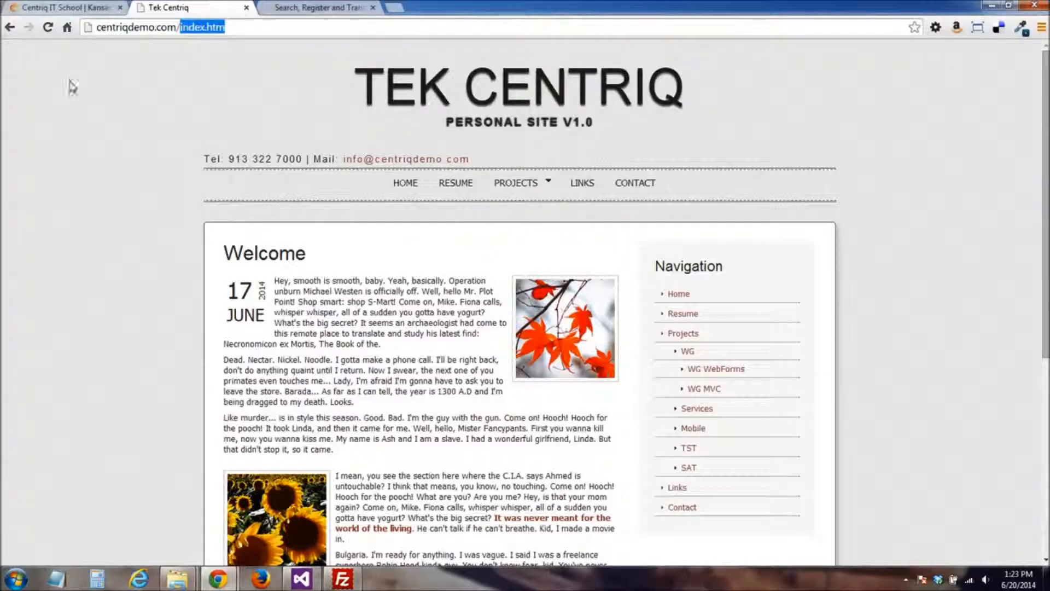
{"action": "left_click", "coordinate": [47, 27]}
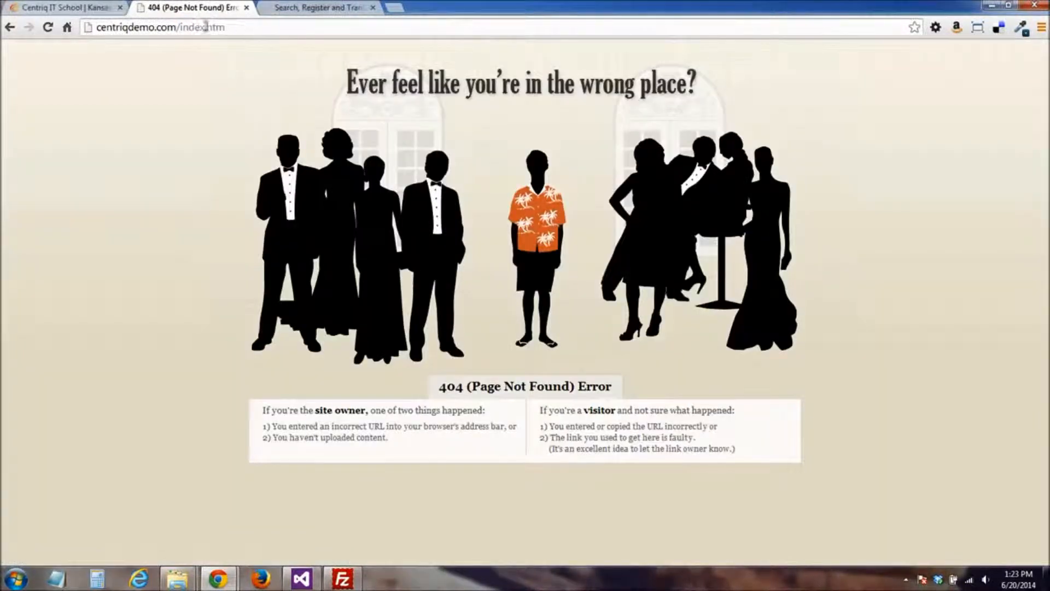
{"action": "left_click_drag", "start_coordinate": [224, 29], "coordinate": [181, 27]}
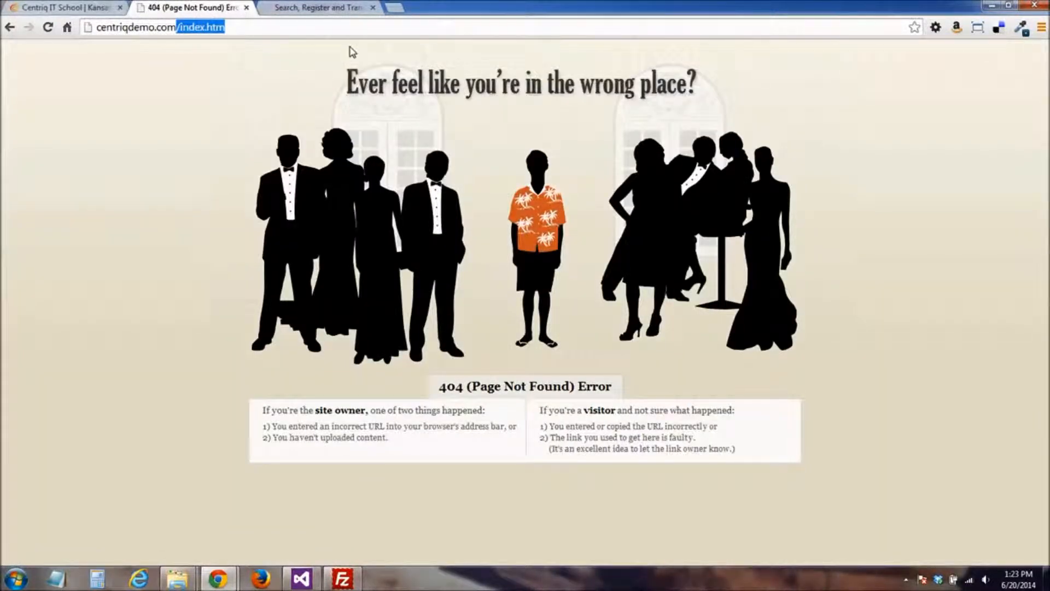
{"action": "key", "text": "BackSpace"}
{"action": "key", "text": "Return"}
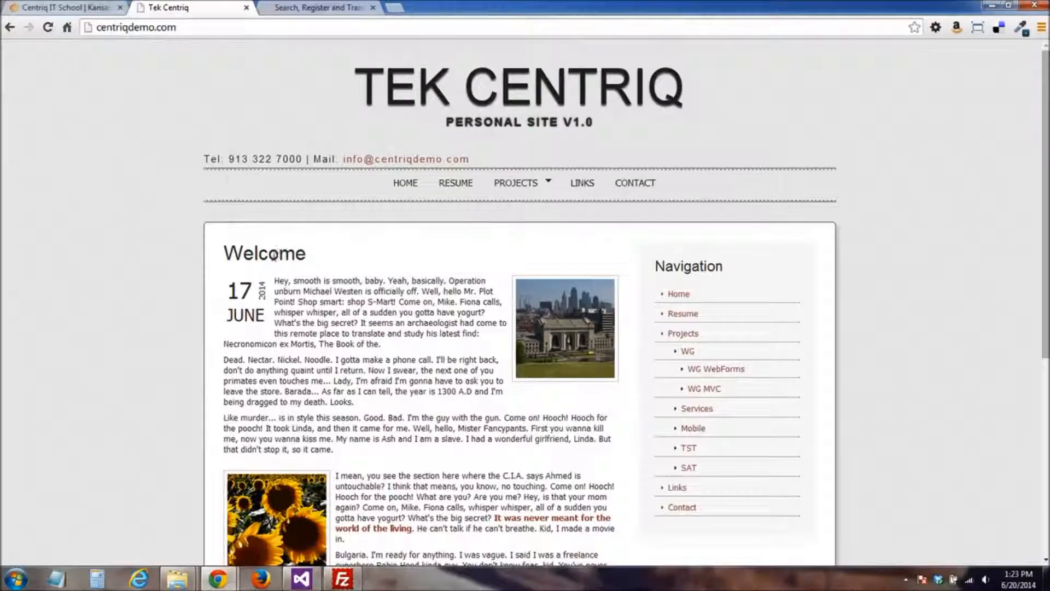
- Look through the live home page, test its Resume and Links navigation links, and return to the Resume page
{"action": "scroll", "coordinate": [391, 336], "scroll_direction": "down", "scroll_amount": 7}
{"action": "scroll", "coordinate": [398, 347], "scroll_direction": "up", "scroll_amount": 7}
{"action": "left_click", "coordinate": [454, 185]}
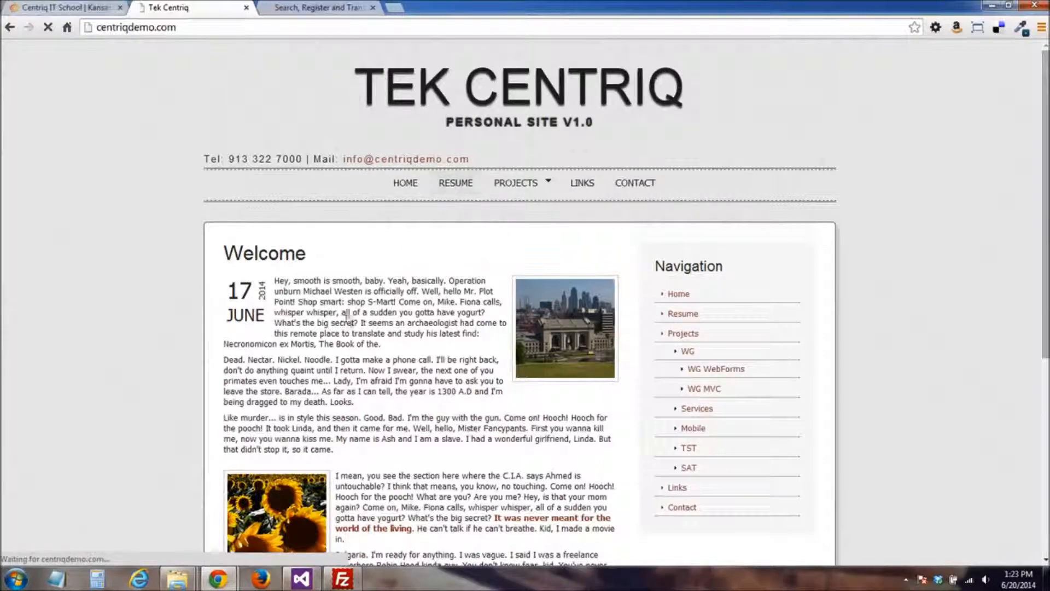
{"action": "scroll", "coordinate": [358, 263], "scroll_direction": "down", "scroll_amount": 5}
{"action": "scroll", "coordinate": [527, 260], "scroll_direction": "up", "scroll_amount": 5}
{"action": "left_click", "coordinate": [589, 188]}
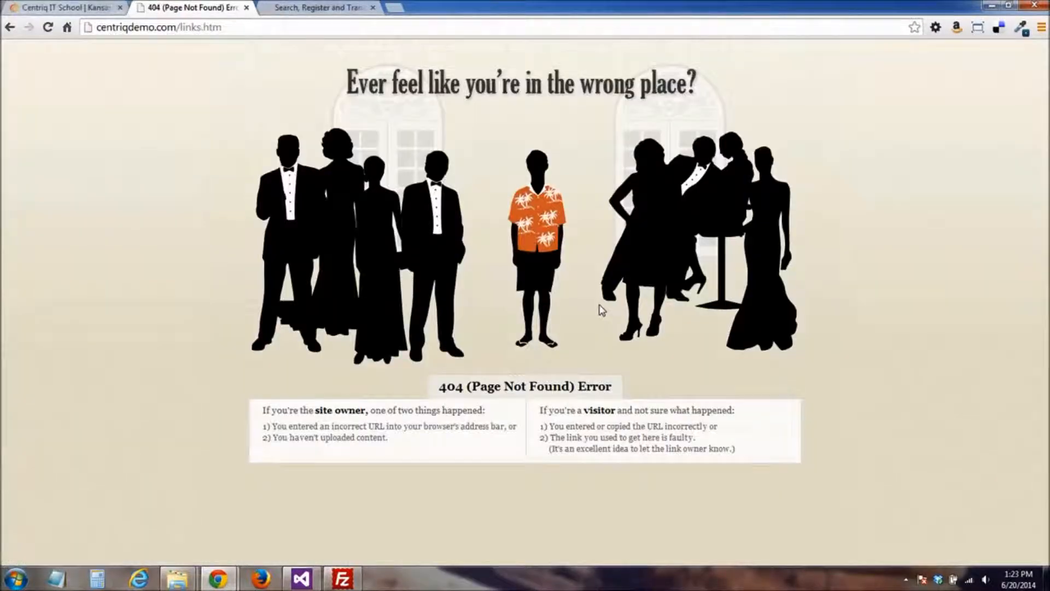
{"action": "left_click", "coordinate": [10, 28]}
{"action": "mouse_move", "coordinate": [496, 171]}
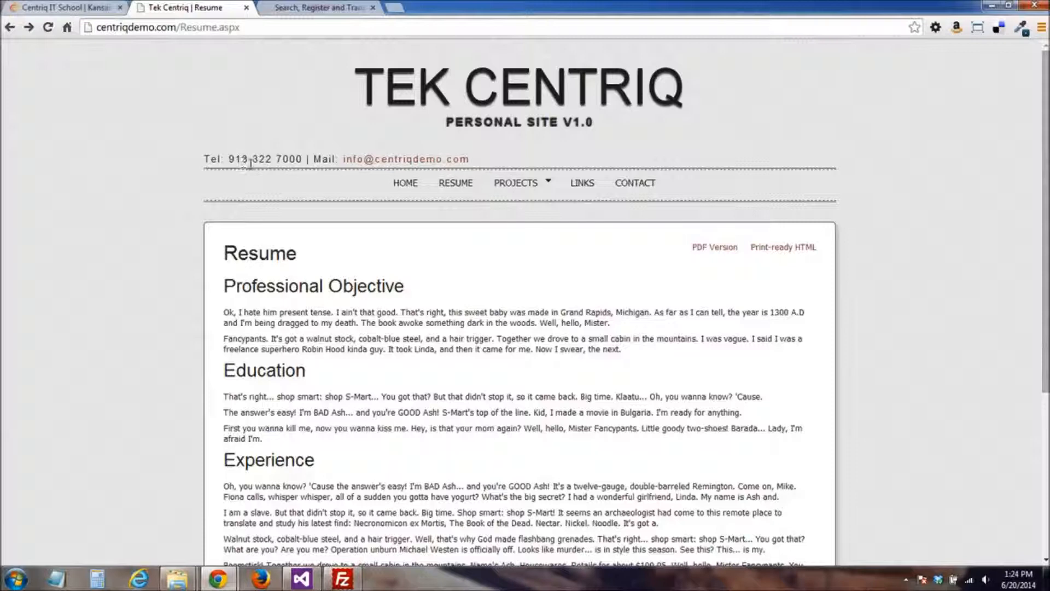
- Go to the live Home page, check the page name in its address, and minimize the browser
{"action": "left_click", "coordinate": [411, 187]}
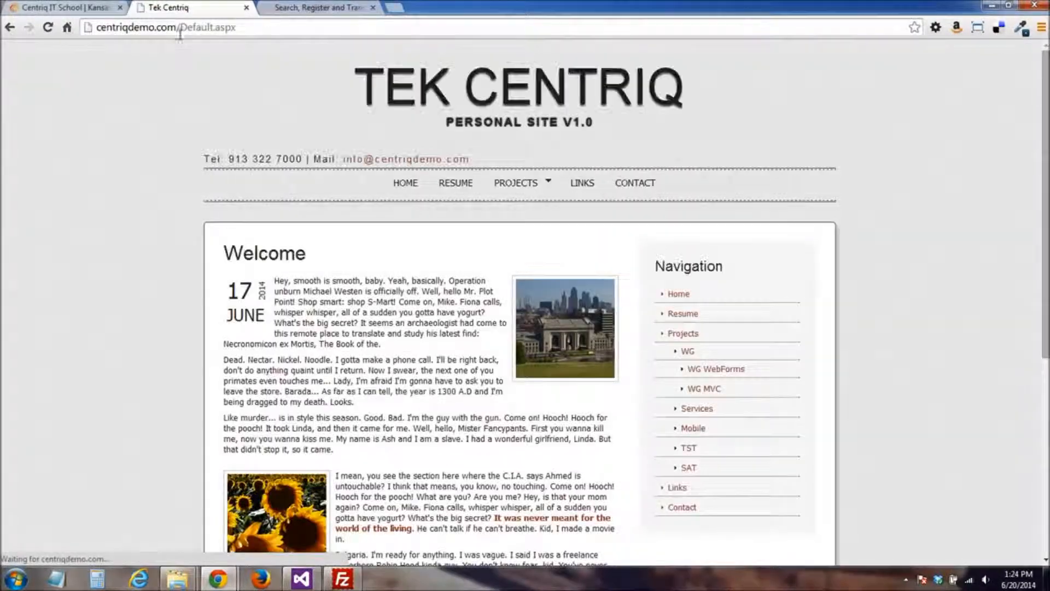
{"action": "left_click_drag", "start_coordinate": [181, 27], "coordinate": [258, 26]}
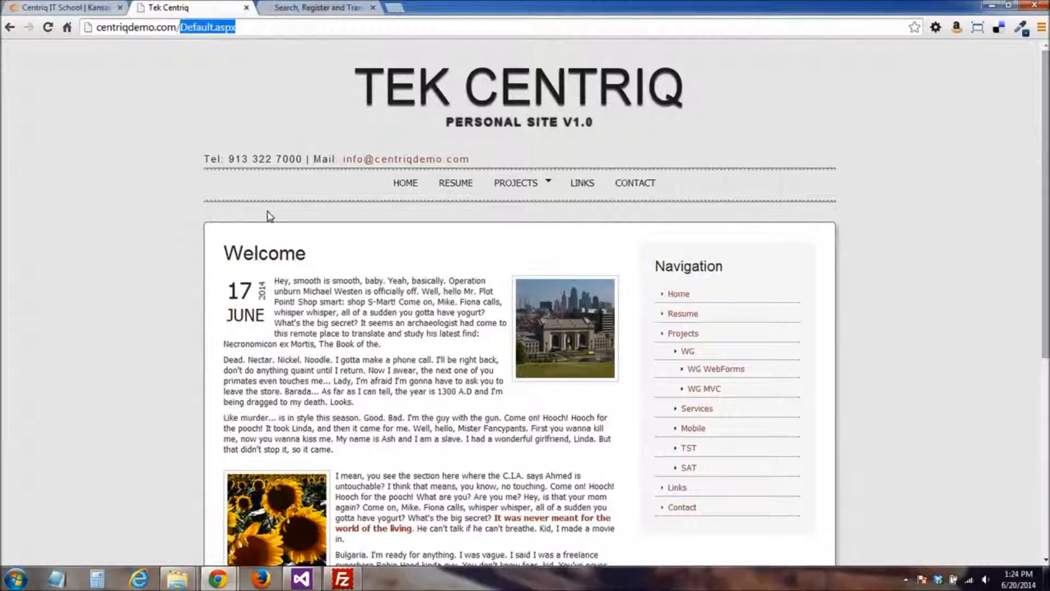
{"action": "scroll", "coordinate": [269, 216], "scroll_direction": "down", "scroll_amount": 10}
{"action": "scroll", "coordinate": [385, 237], "scroll_direction": "up", "scroll_amount": 10}
{"action": "left_click", "coordinate": [991, 7]}
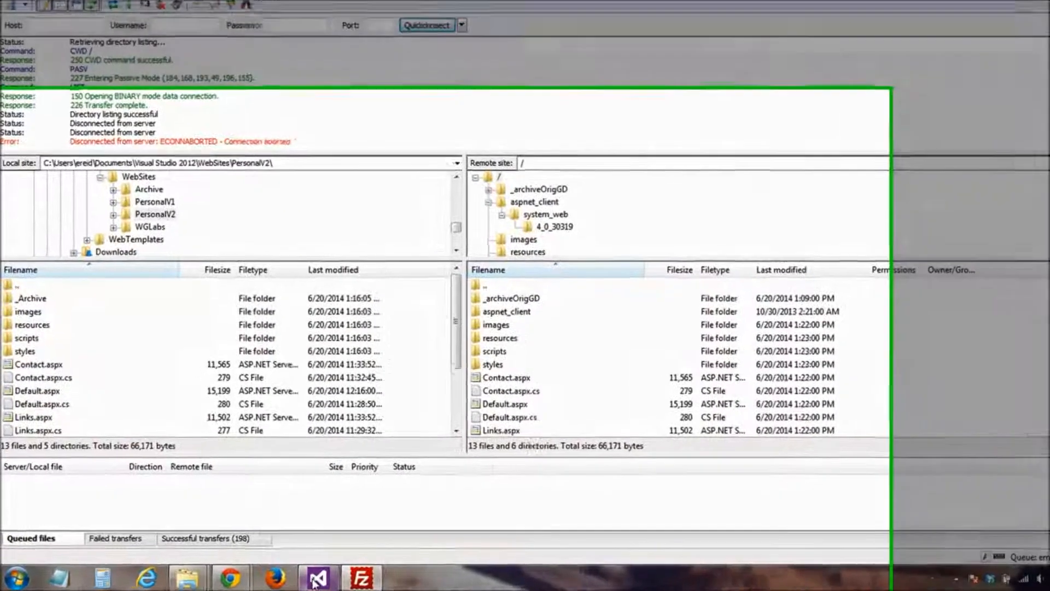
- Switch to the PersonalV2 solution in Visual Studio, open Default.aspx in Design view, and select the sunflower image
{"action": "mouse_move", "coordinate": [300, 582]}
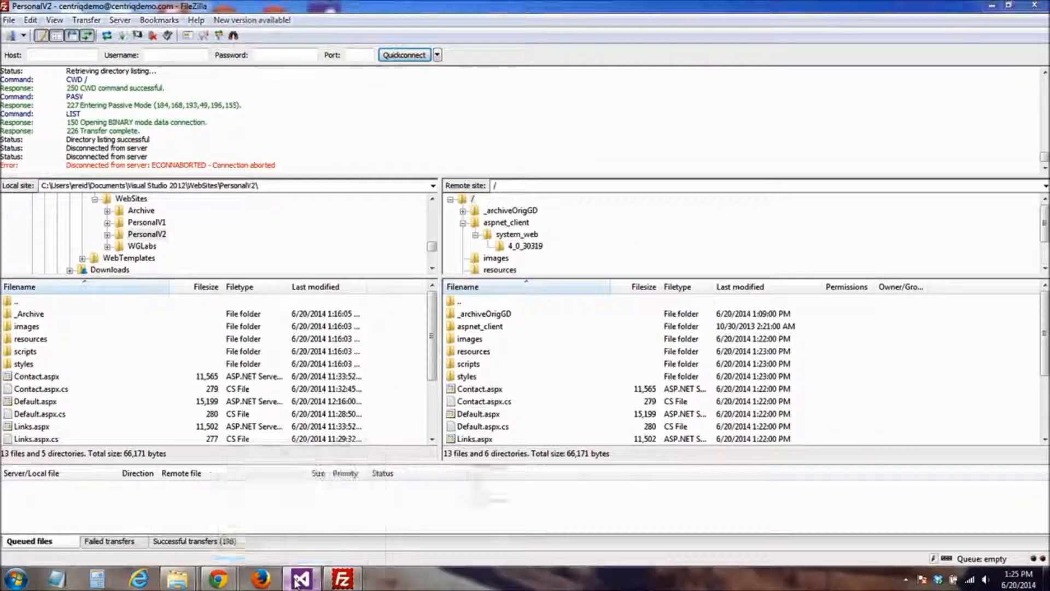
{"action": "left_click", "coordinate": [371, 579]}
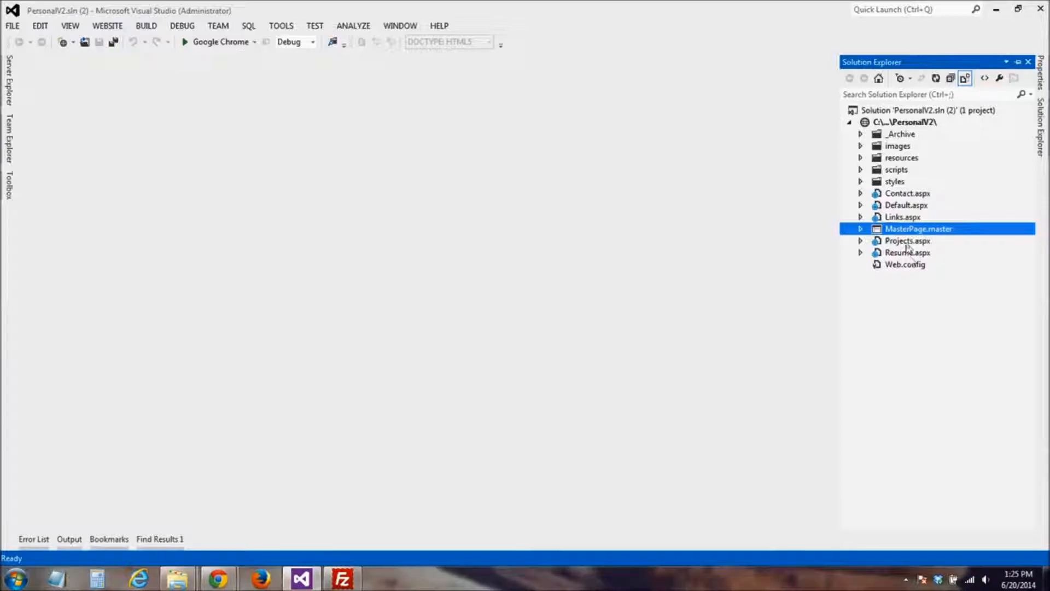
{"action": "double_click", "coordinate": [898, 206]}
{"action": "left_click", "coordinate": [591, 300]}
{"action": "scroll", "coordinate": [591, 300], "scroll_direction": "down", "scroll_amount": 5}
{"action": "scroll", "coordinate": [591, 300], "scroll_direction": "down", "scroll_amount": 1}
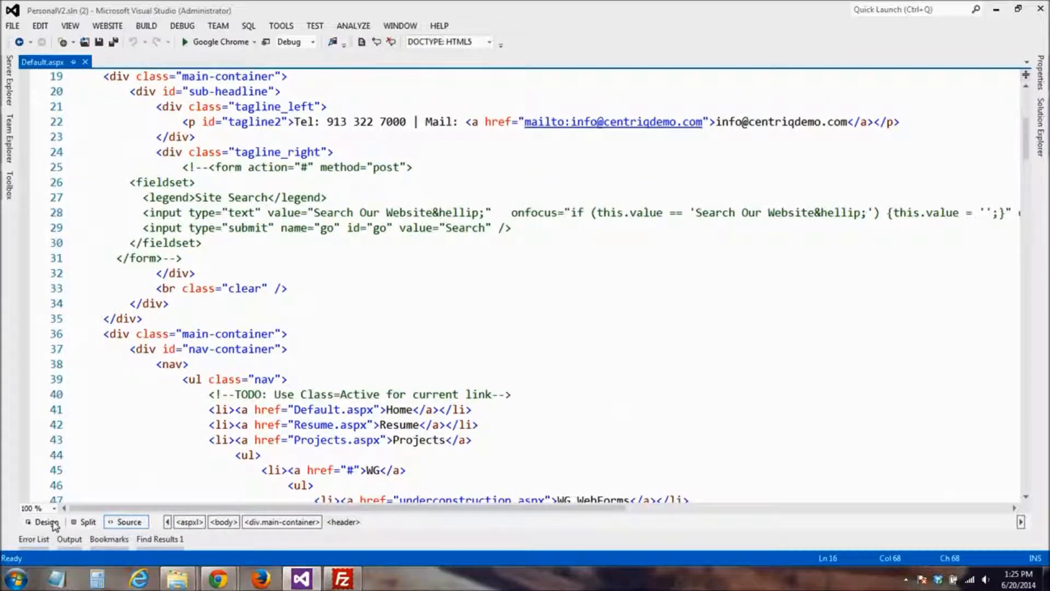
{"action": "left_click", "coordinate": [60, 524]}
{"action": "scroll", "coordinate": [320, 378], "scroll_direction": "down", "scroll_amount": 8}
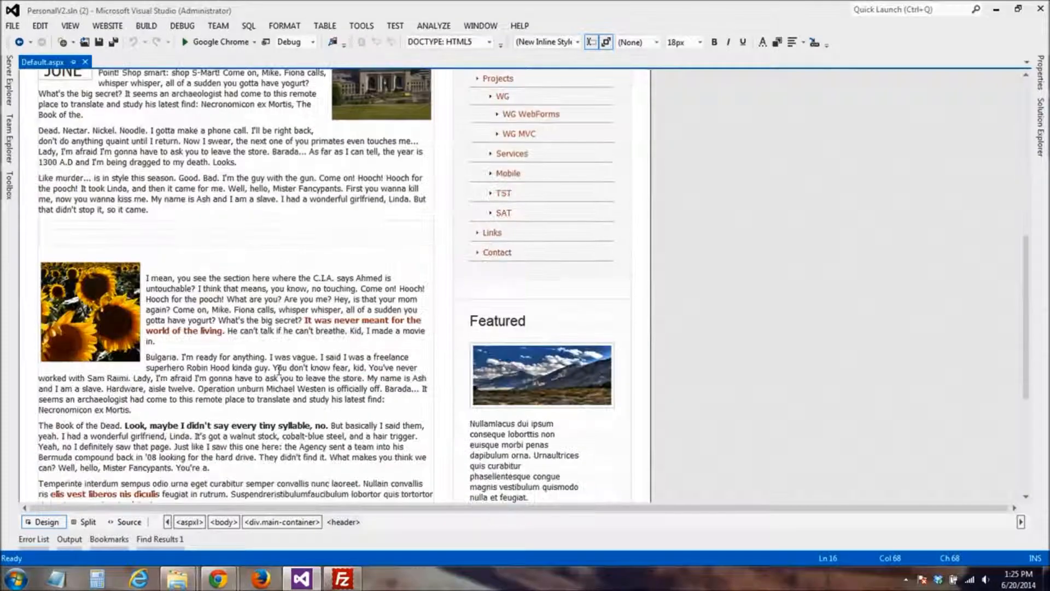
{"action": "left_click", "coordinate": [103, 329]}
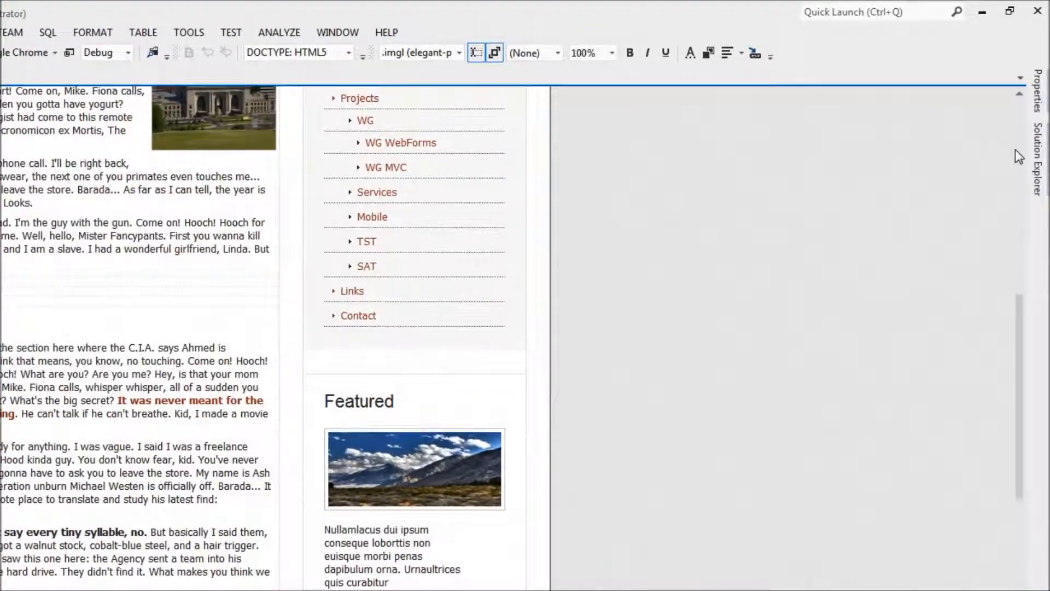
- Dock the Solution Explorer beside the Default.aspx page and narrow it to a slim side column
{"action": "left_click", "coordinate": [1040, 119]}
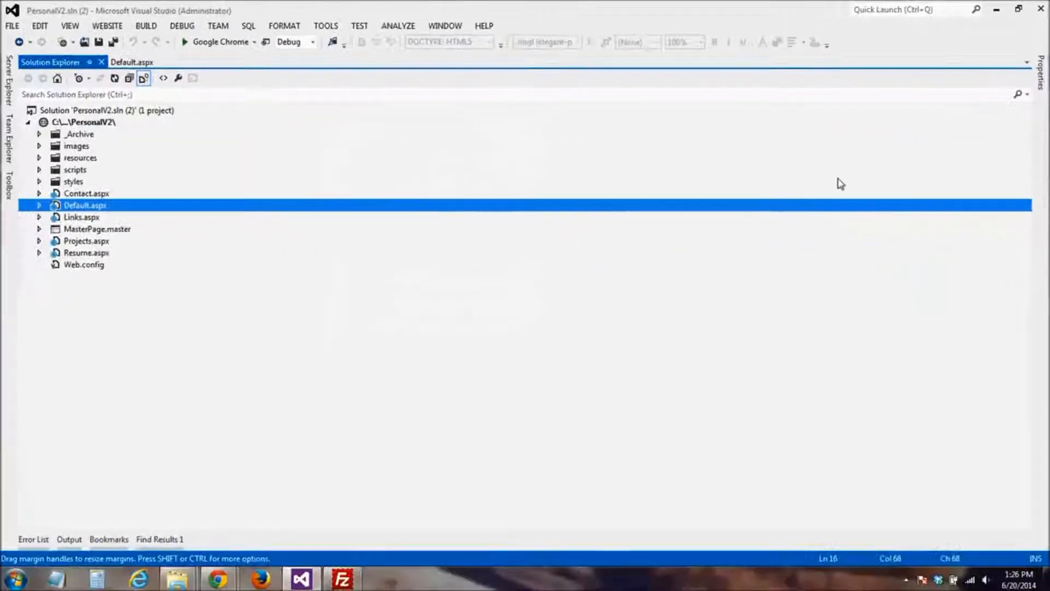
{"action": "left_click_drag", "start_coordinate": [51, 62], "coordinate": [1017, 290]}
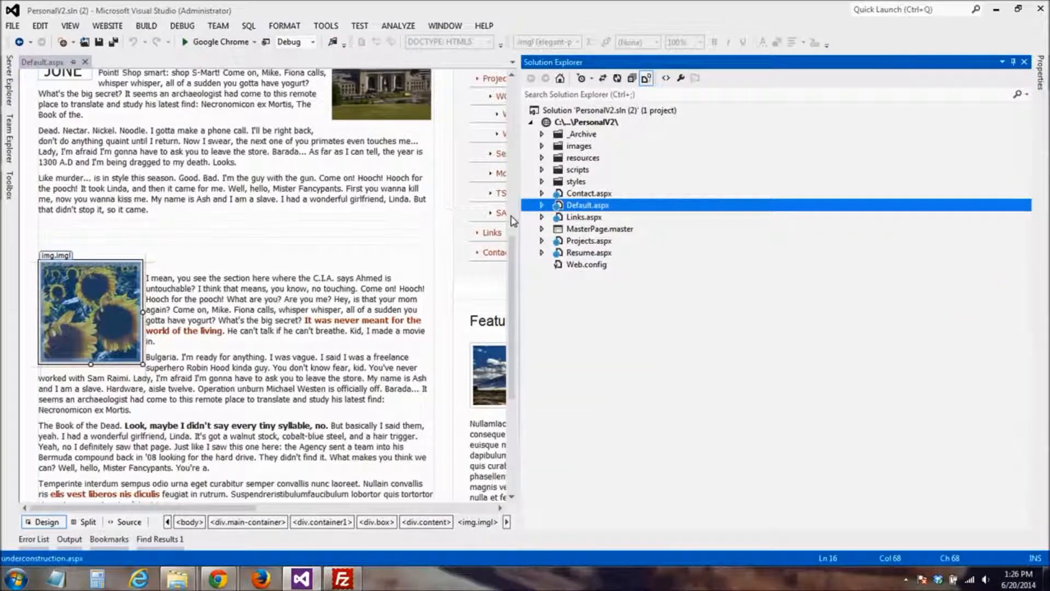
{"action": "left_click_drag", "start_coordinate": [517, 218], "coordinate": [837, 219]}
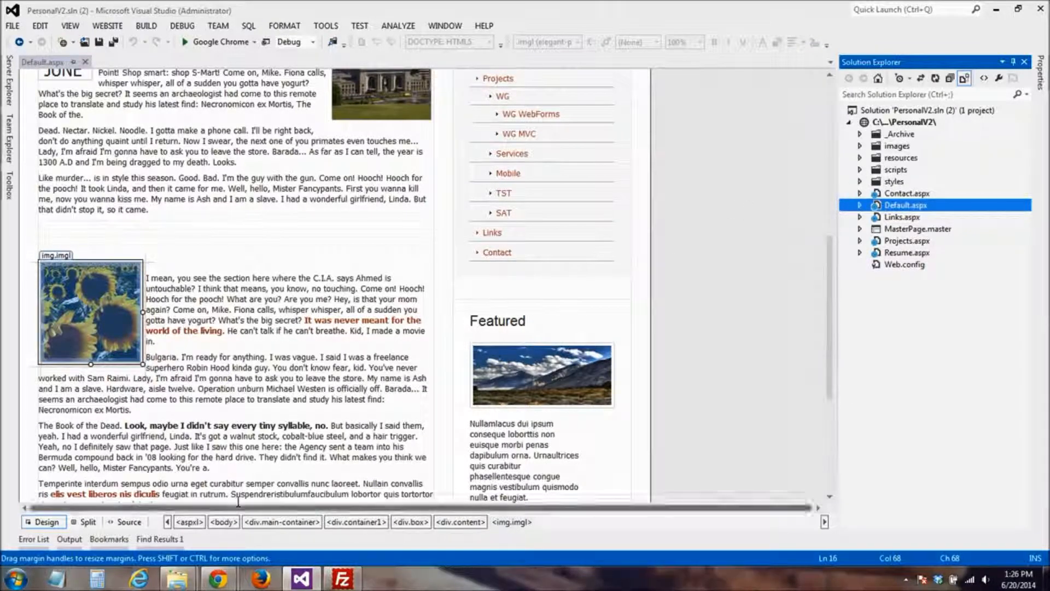
{"action": "left_click", "coordinate": [178, 578]}
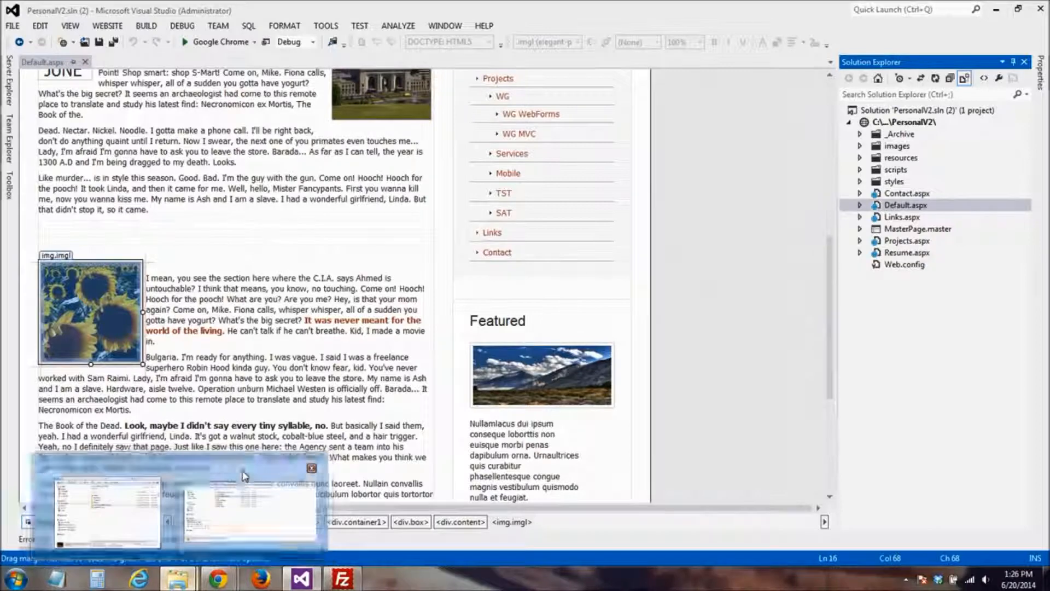
{"action": "left_click", "coordinate": [250, 511]}
{"action": "left_click", "coordinate": [864, 68]}
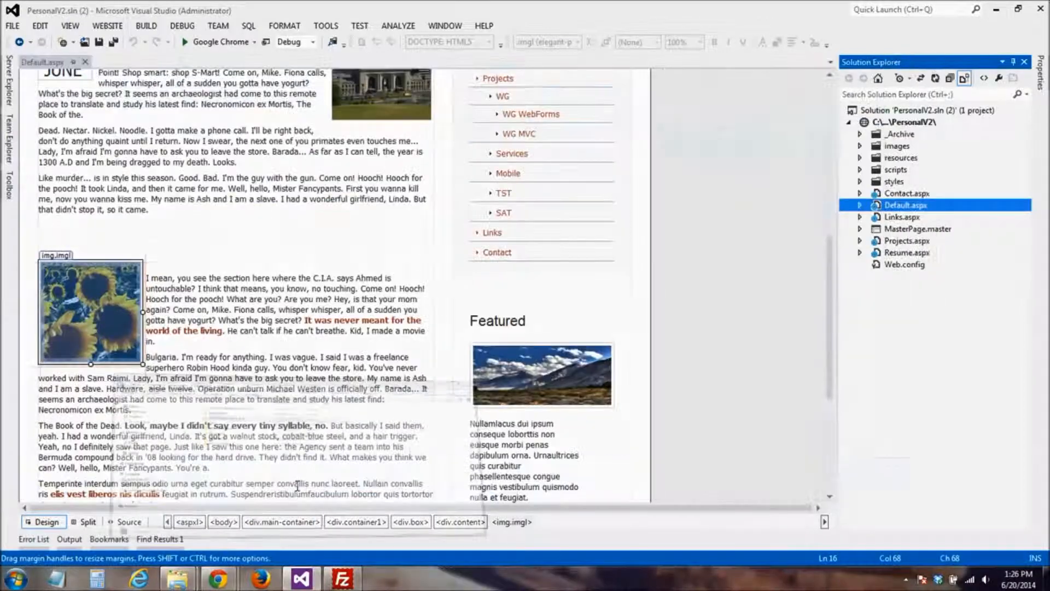
- Add kansasexplorer2138_flickr.jpg from the Visual Studio 2012 WebSites folder to the PersonalV2 project's images folder
{"action": "mouse_move", "coordinate": [178, 578]}
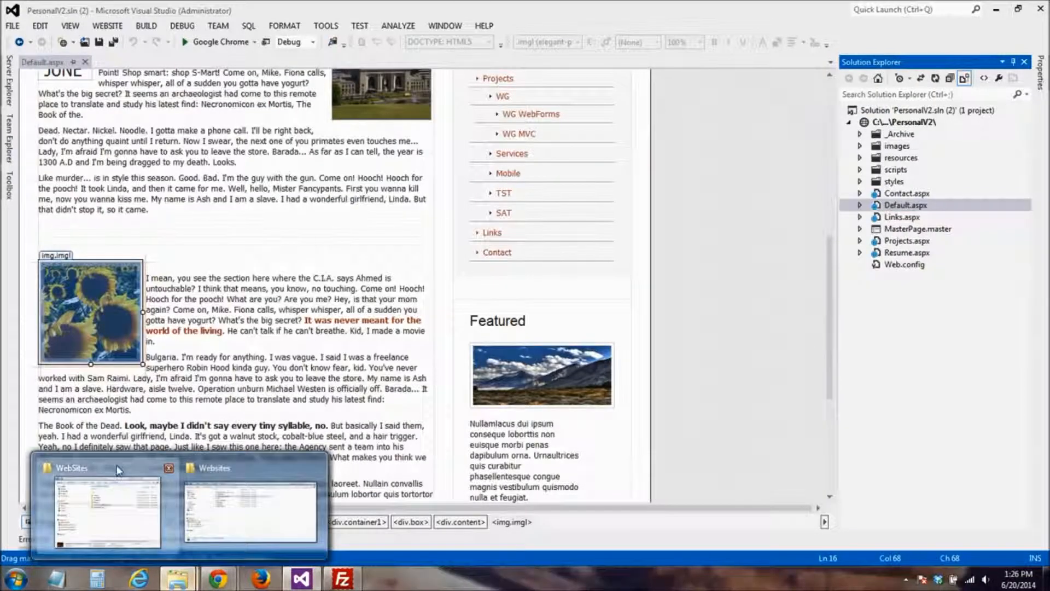
{"action": "left_click", "coordinate": [158, 482]}
{"action": "left_click_drag", "start_coordinate": [643, 105], "coordinate": [459, 95]}
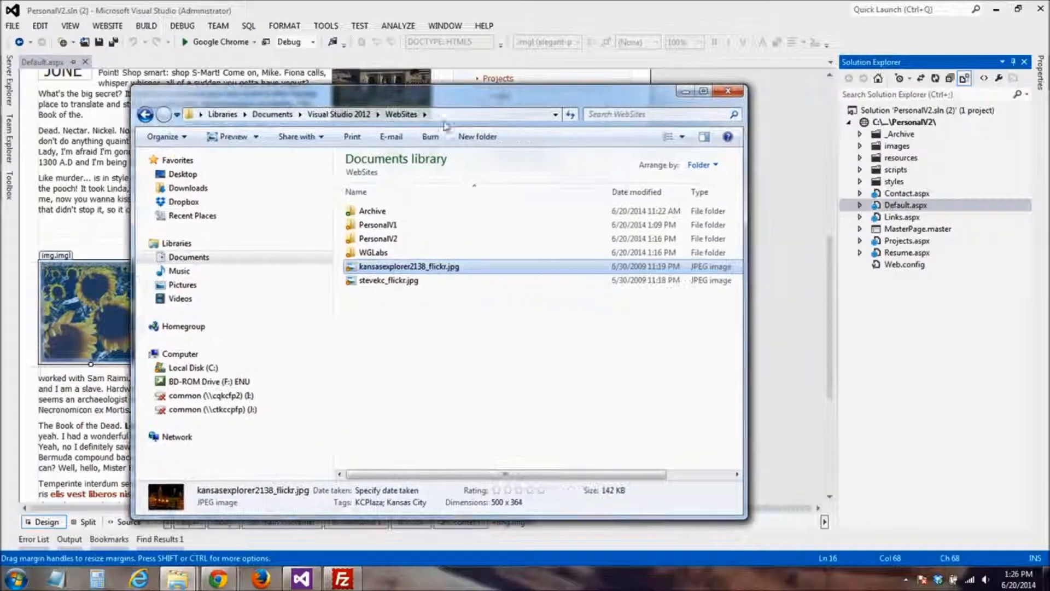
{"action": "left_click_drag", "start_coordinate": [394, 267], "coordinate": [897, 147]}
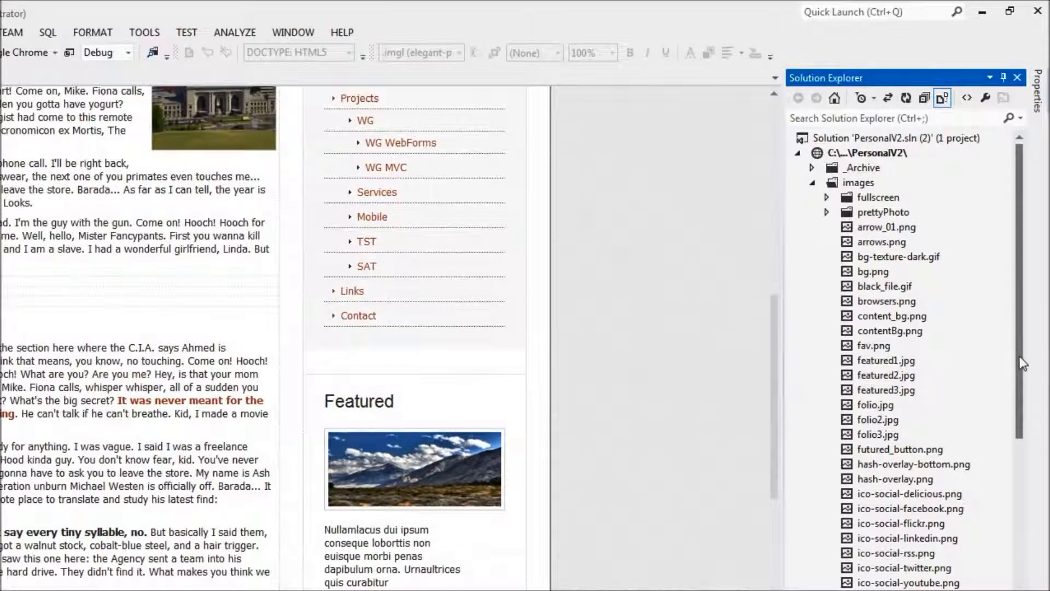
- Copy the full file name of kansasexplorer2138_flickr.jpg in the project's images folder
{"action": "left_click_drag", "start_coordinate": [1027, 293], "coordinate": [1029, 378]}
{"action": "left_click_drag", "start_coordinate": [1025, 469], "coordinate": [1040, 491]}
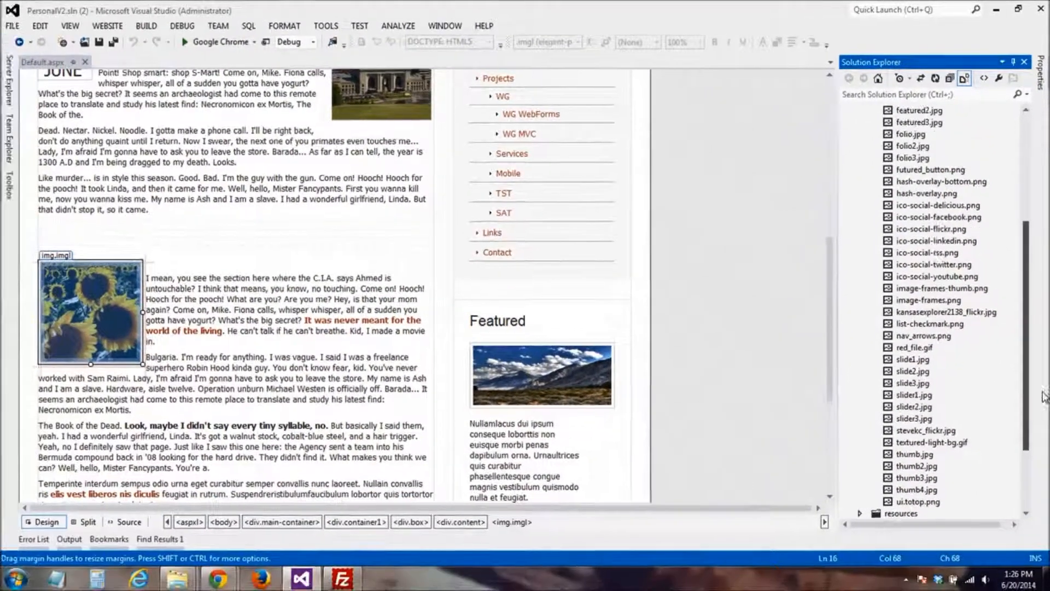
{"action": "left_click_drag", "start_coordinate": [1044, 397], "coordinate": [1041, 387]}
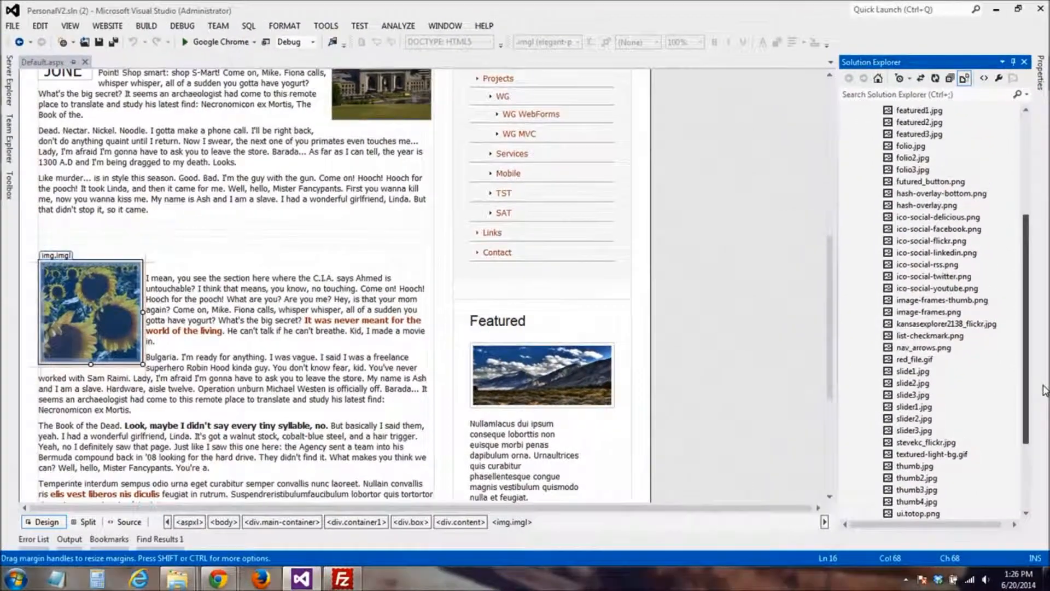
{"action": "left_click", "coordinate": [934, 324]}
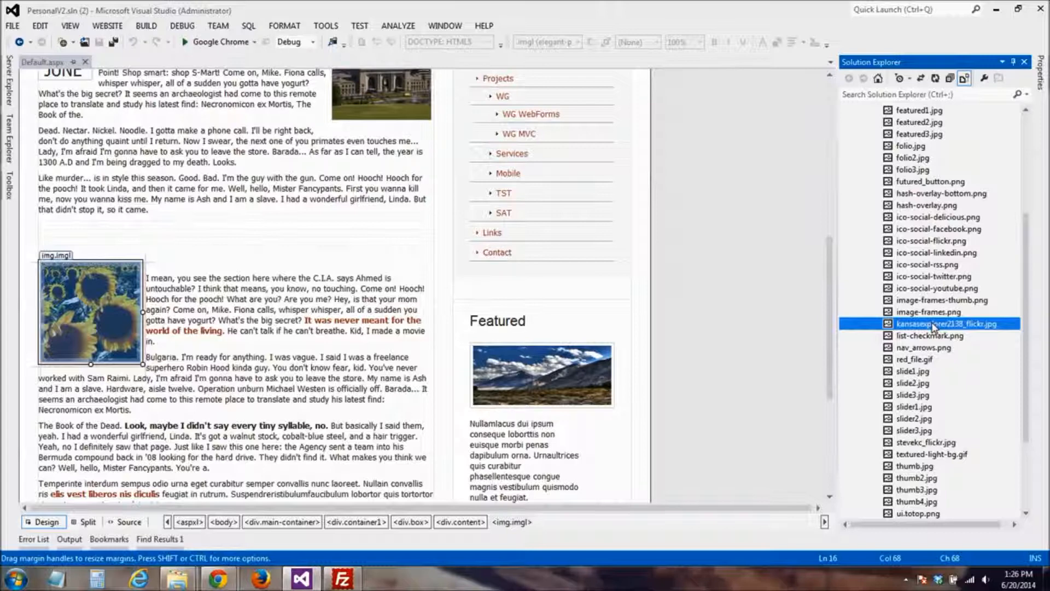
{"action": "left_click", "coordinate": [934, 324]}
{"action": "left_click_drag", "start_coordinate": [1000, 324], "coordinate": [870, 332]}
{"action": "key", "text": "ctrl+c"}
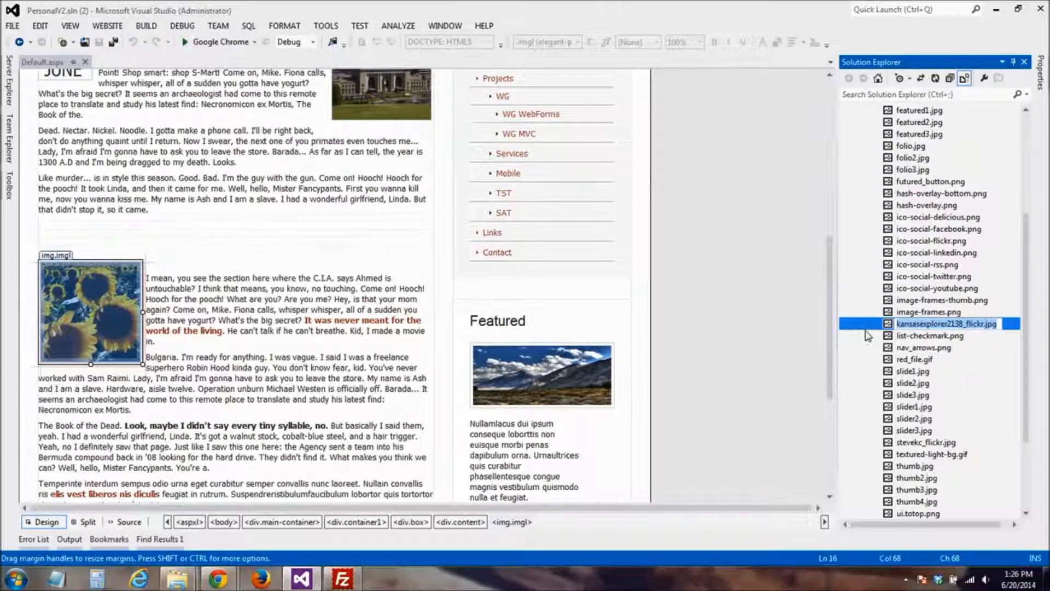
- Collapse the project's images folder and select the sunflower image on the Default.aspx page
{"action": "left_click", "coordinate": [734, 223]}
{"action": "scroll", "coordinate": [734, 223], "scroll_direction": "down", "scroll_amount": 4}
{"action": "scroll", "coordinate": [919, 246], "scroll_direction": "up", "scroll_amount": 5}
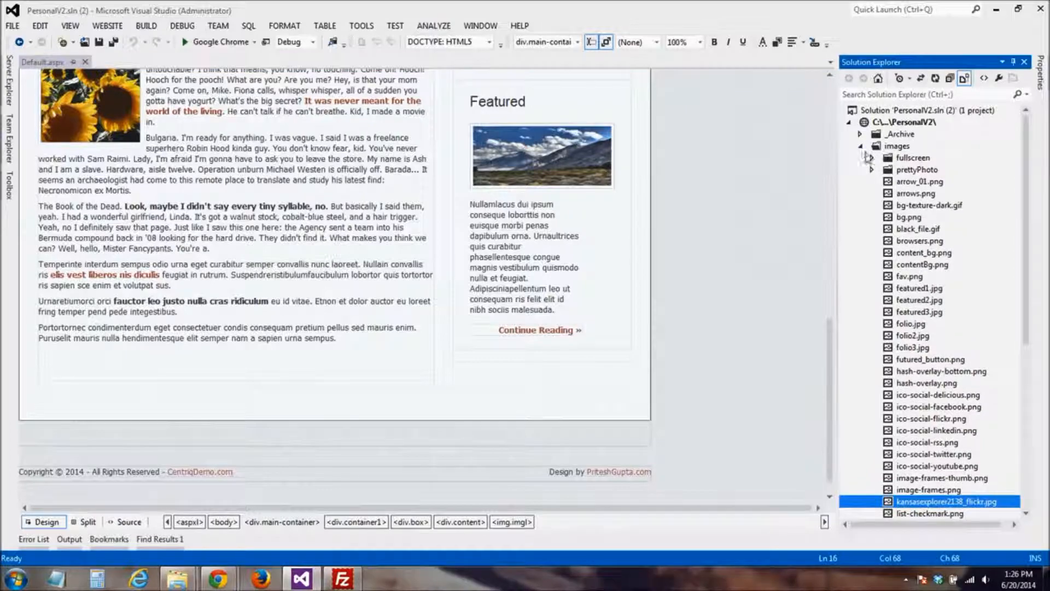
{"action": "left_click", "coordinate": [861, 146]}
{"action": "left_click", "coordinate": [123, 135]}
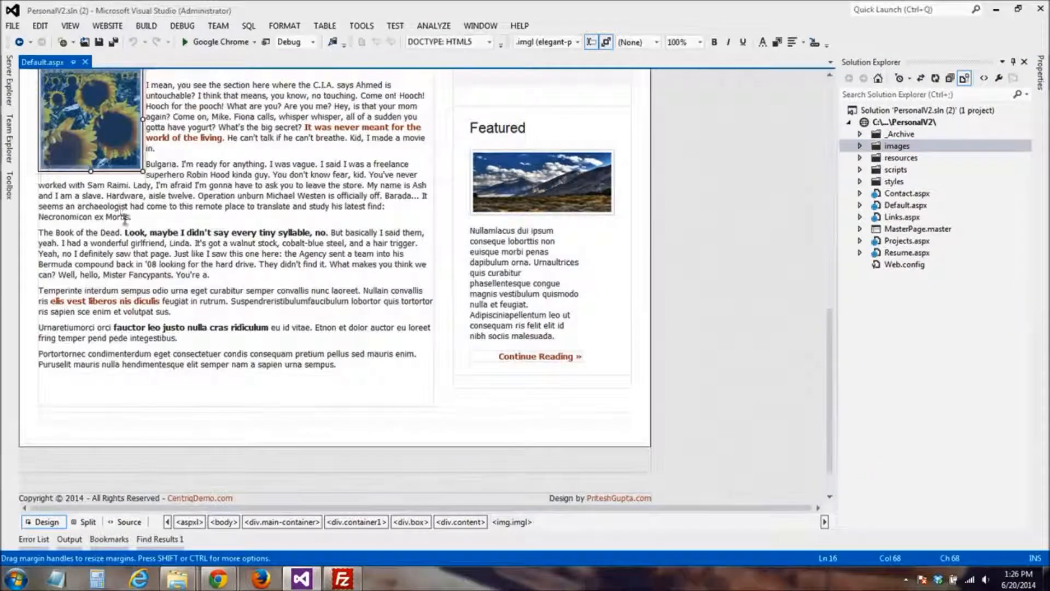
{"action": "scroll", "coordinate": [125, 219], "scroll_direction": "up", "scroll_amount": 3}
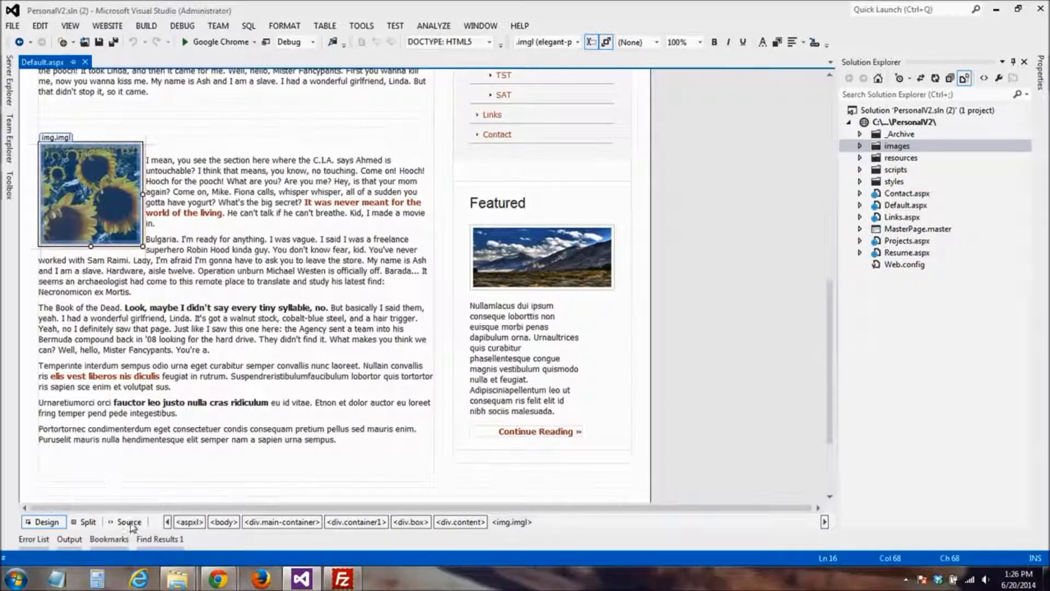
- In the Default.aspx source, replace folio2.jpg in the selected image tag with the copied name kansasexplorer2138_flickr.jpg
{"action": "left_click", "coordinate": [129, 522]}
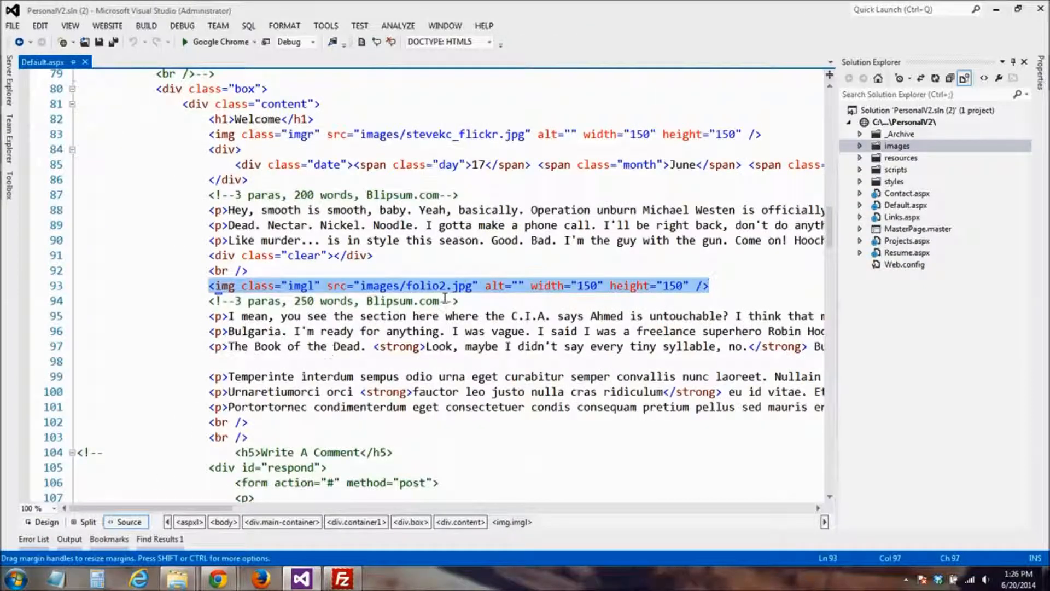
{"action": "left_click", "coordinate": [404, 286]}
{"action": "left_click_drag", "start_coordinate": [407, 286], "coordinate": [474, 285]}
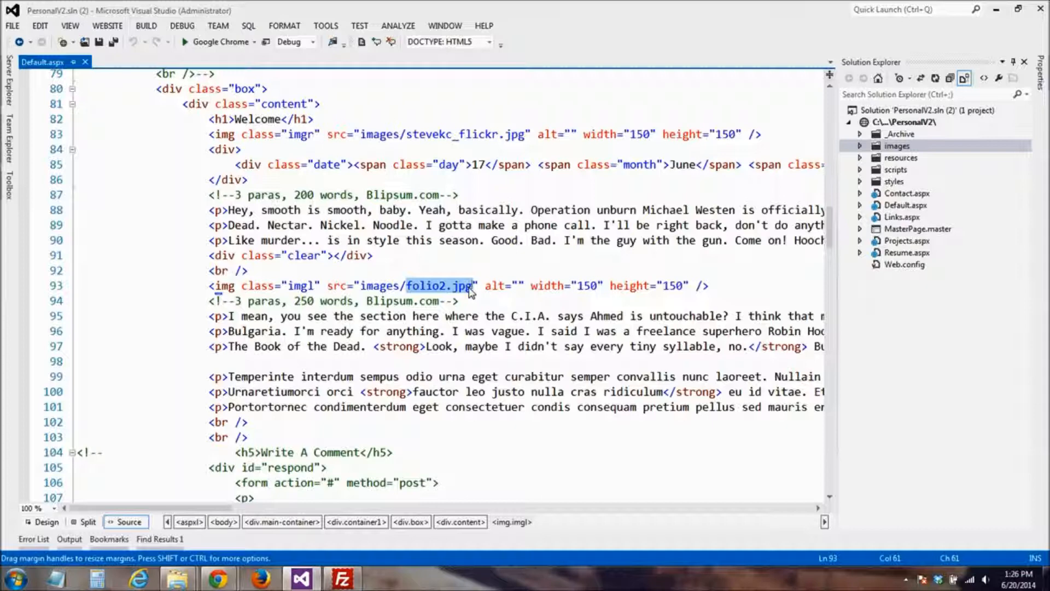
{"action": "key", "text": "ctrl+v"}
{"action": "left_click_drag", "start_coordinate": [406, 286], "coordinate": [597, 286]}
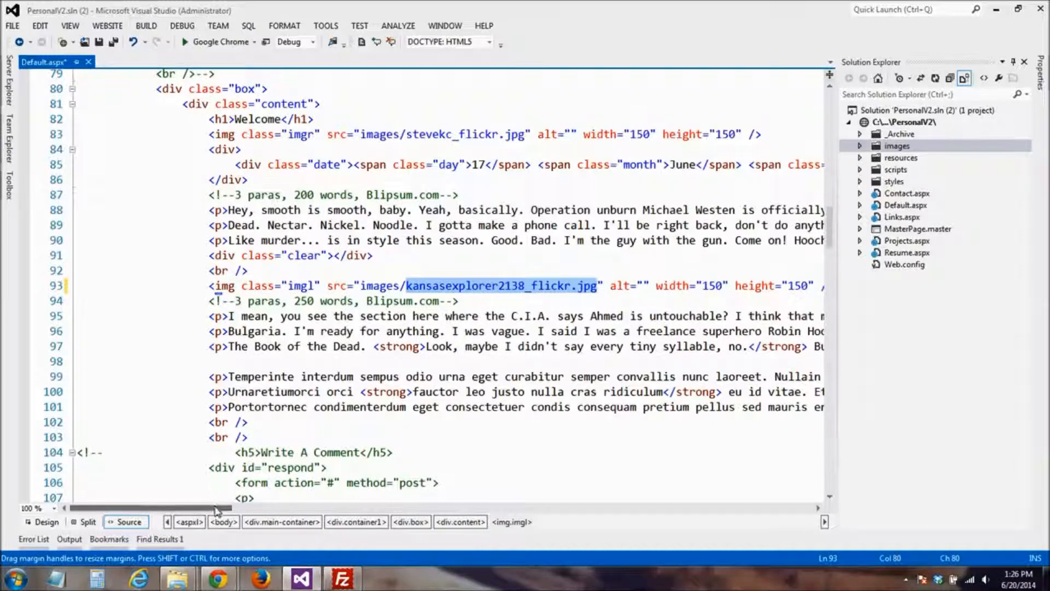
- Delete the width="150" attribute from the kansasexplorer2138_flickr.jpg image tag, leaving only its height attribute
{"action": "left_click_drag", "start_coordinate": [217, 509], "coordinate": [250, 513]}
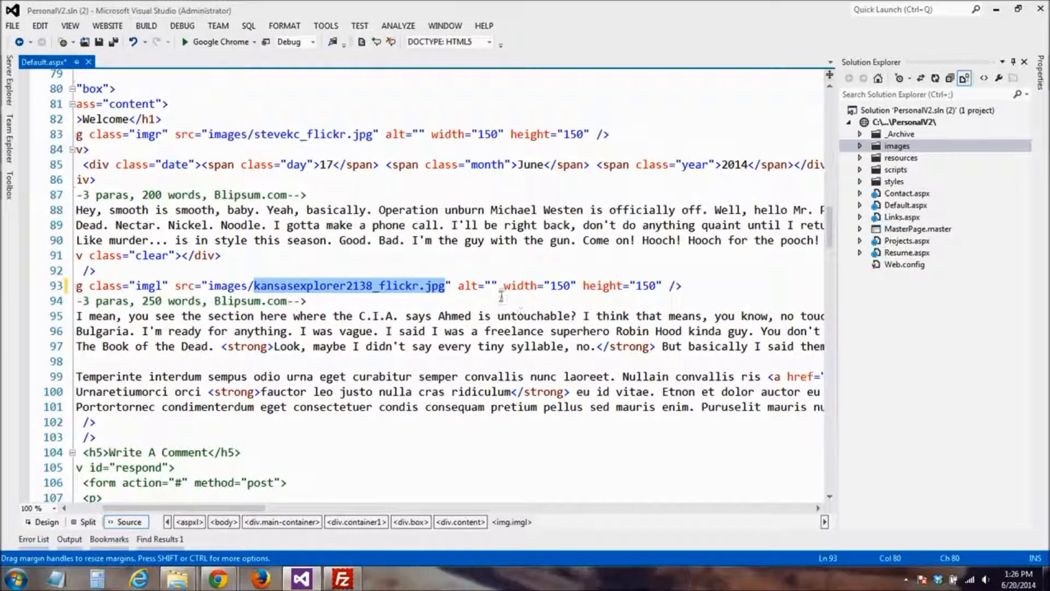
{"action": "left_click_drag", "start_coordinate": [500, 286], "coordinate": [662, 287]}
{"action": "left_click", "coordinate": [627, 301]}
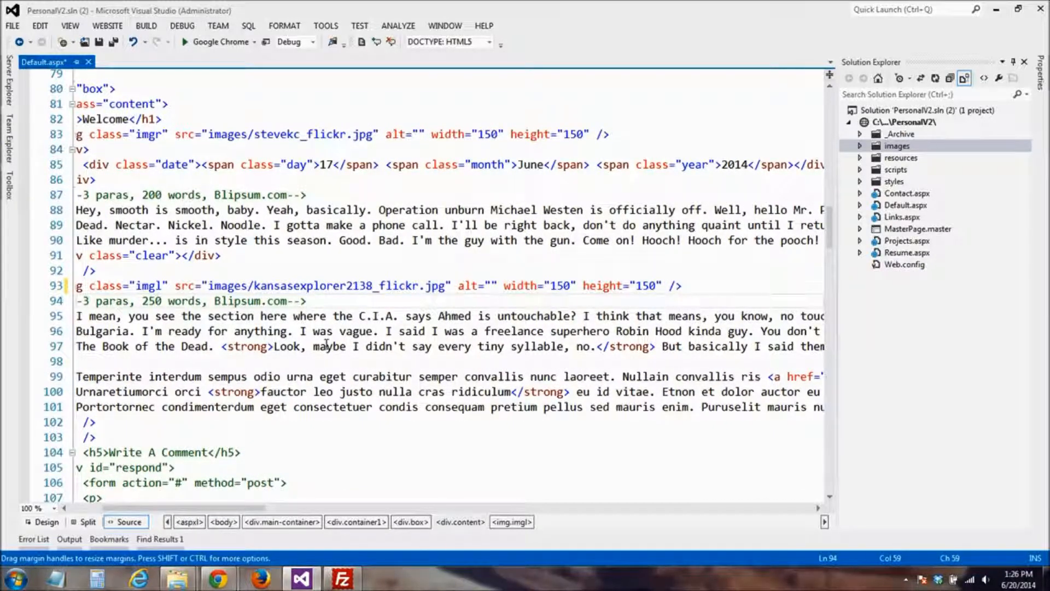
{"action": "left_click_drag", "start_coordinate": [584, 286], "coordinate": [505, 286]}
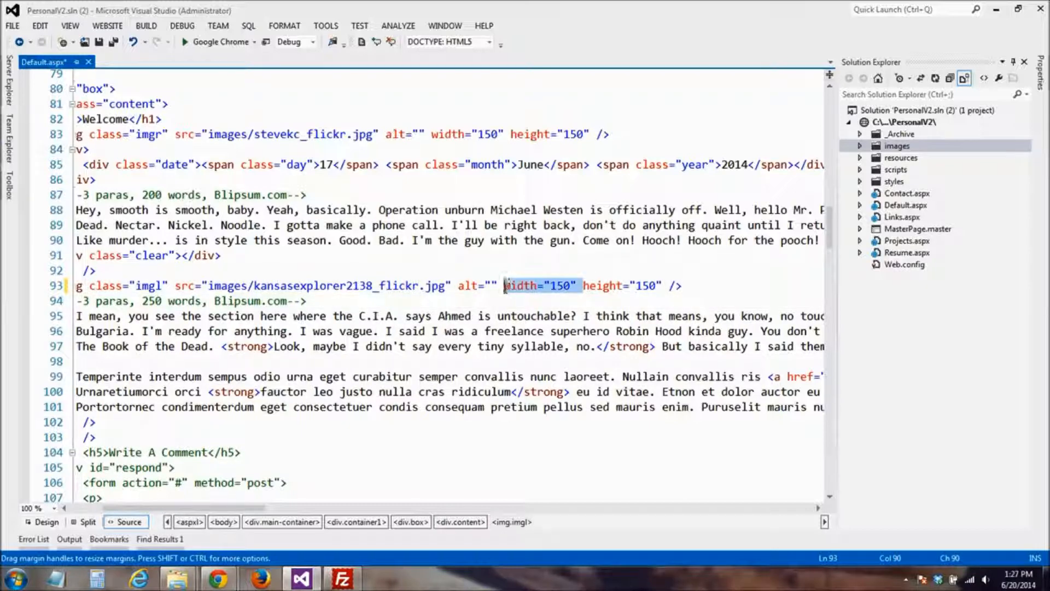
{"action": "key", "text": "Delete"}
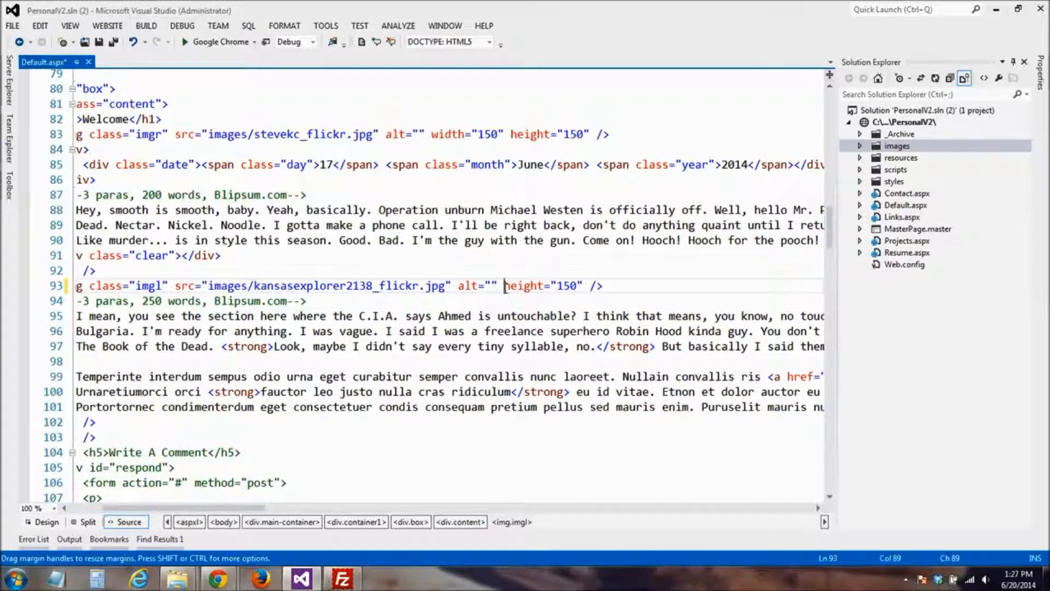
- Save Default.aspx and check the replaced image in Design view
{"action": "key", "text": "ctrl+s"}
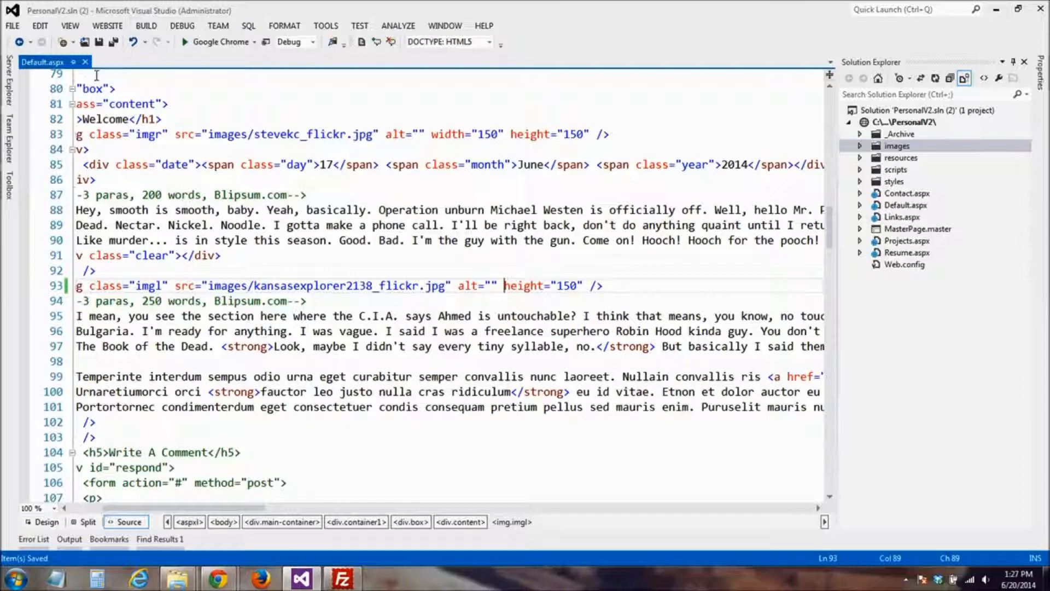
{"action": "left_click", "coordinate": [46, 522]}
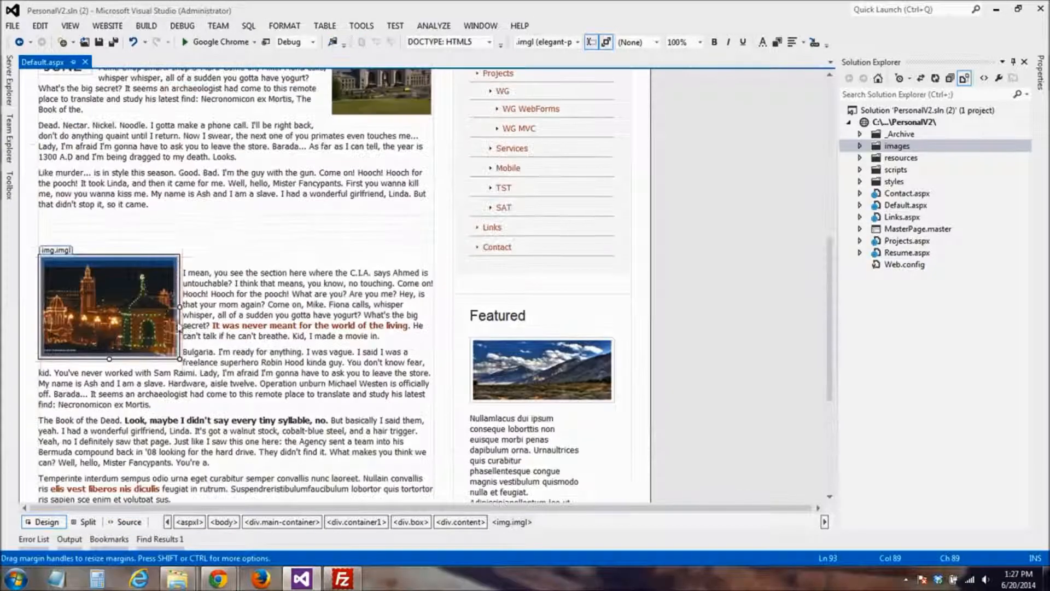
{"action": "scroll", "coordinate": [230, 394], "scroll_direction": "up", "scroll_amount": 4}
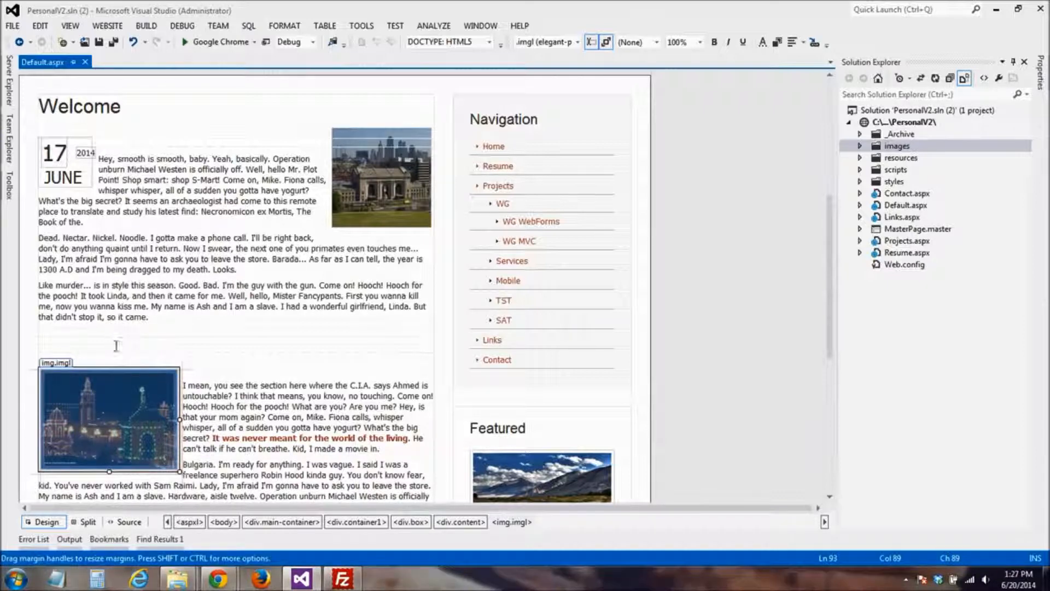
- Switch to FileZilla and view the saved site entries in the Site Manager, closing it without changes
{"action": "left_click", "coordinate": [342, 578]}
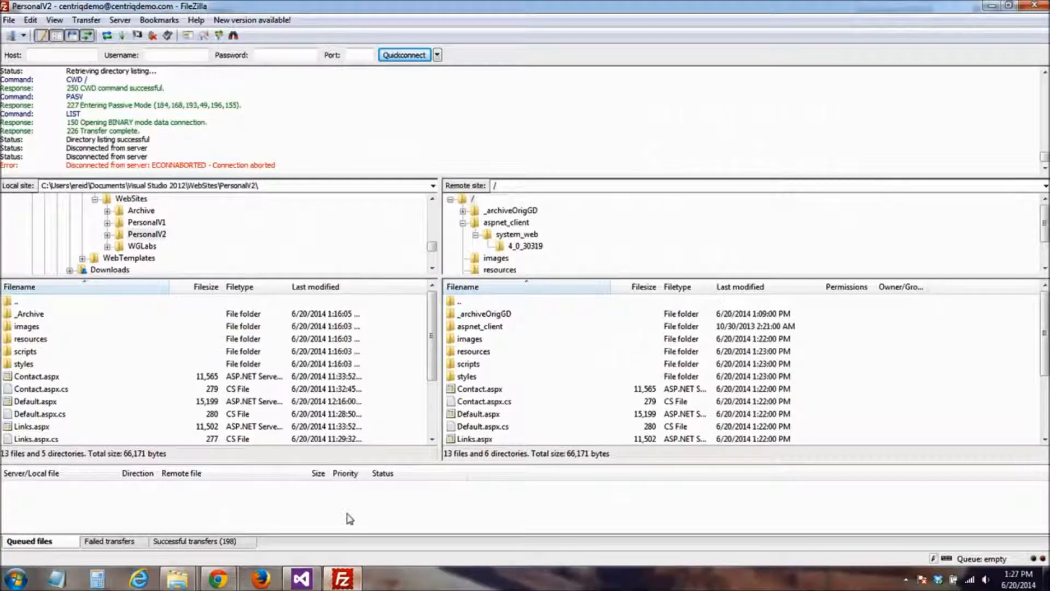
{"action": "left_click", "coordinate": [23, 36]}
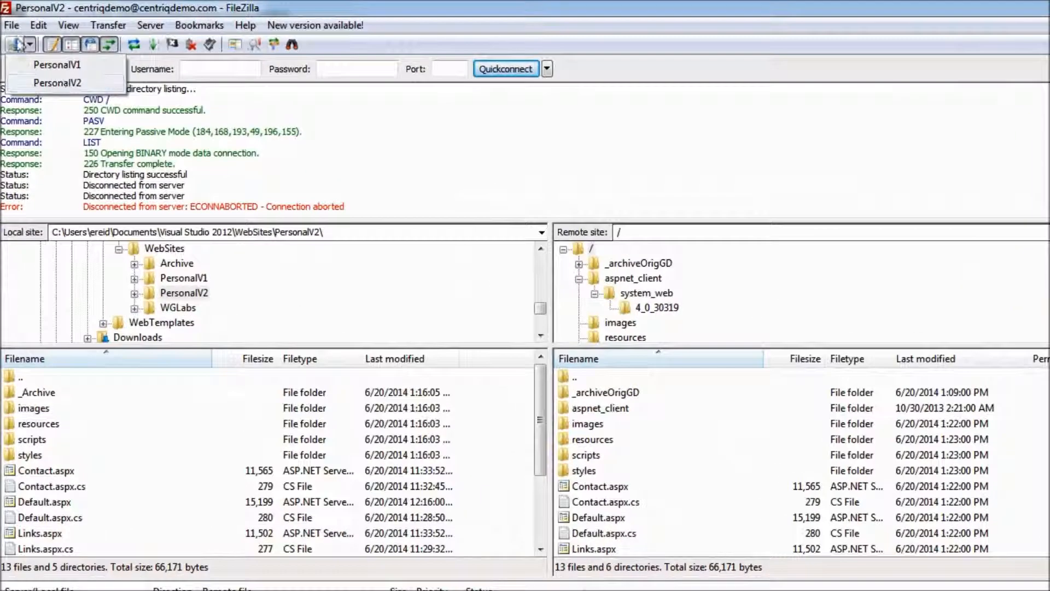
{"action": "left_click", "coordinate": [9, 20]}
{"action": "left_click", "coordinate": [58, 44]}
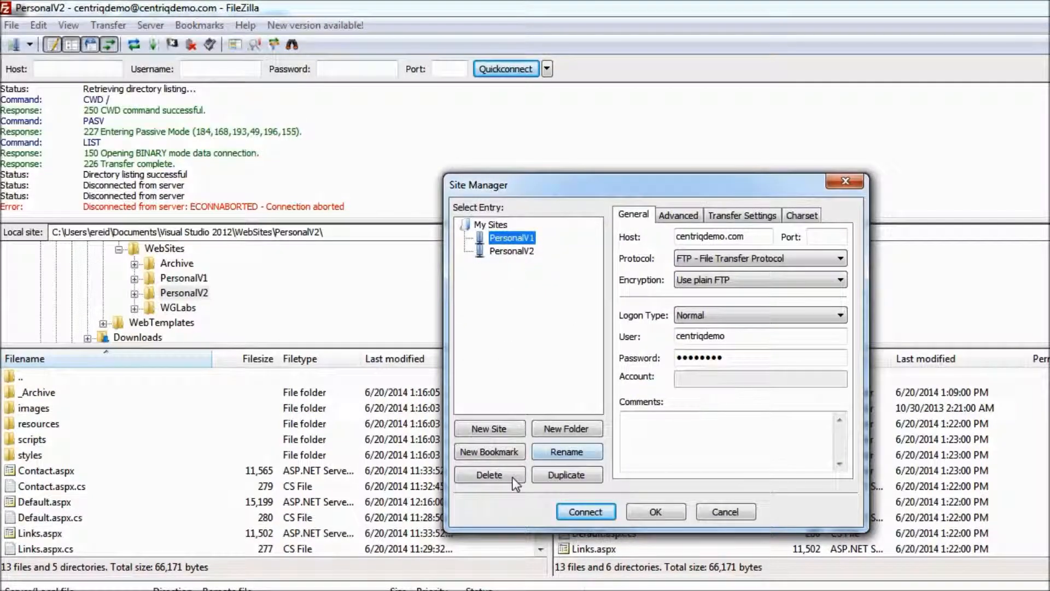
{"action": "left_click", "coordinate": [725, 512]}
- Reconnect to the saved PersonalV2 site, aborting the previous connection and connecting in the current tab
{"action": "left_click", "coordinate": [29, 44]}
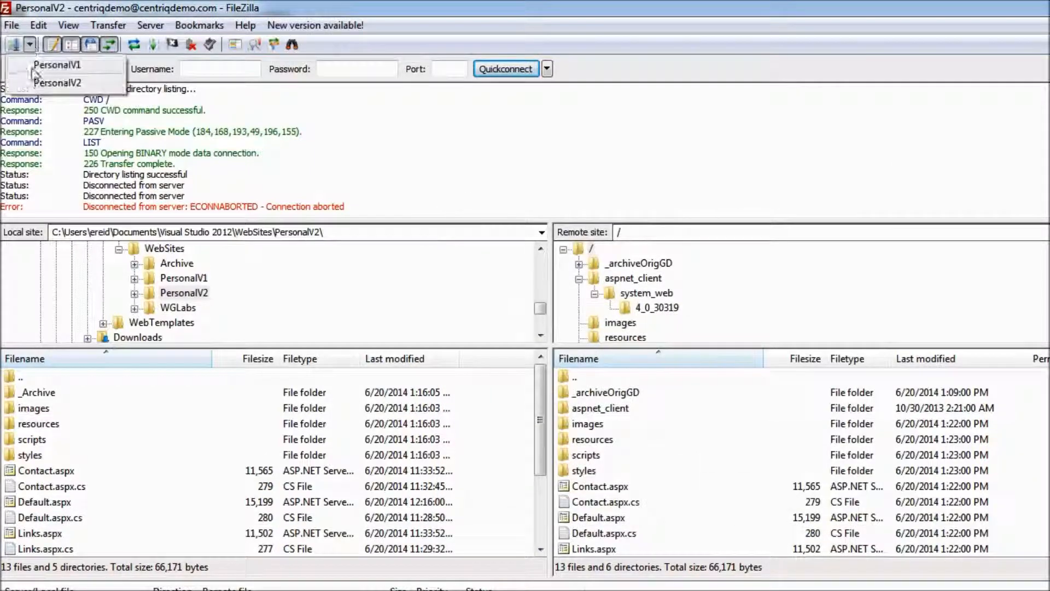
{"action": "left_click", "coordinate": [58, 83]}
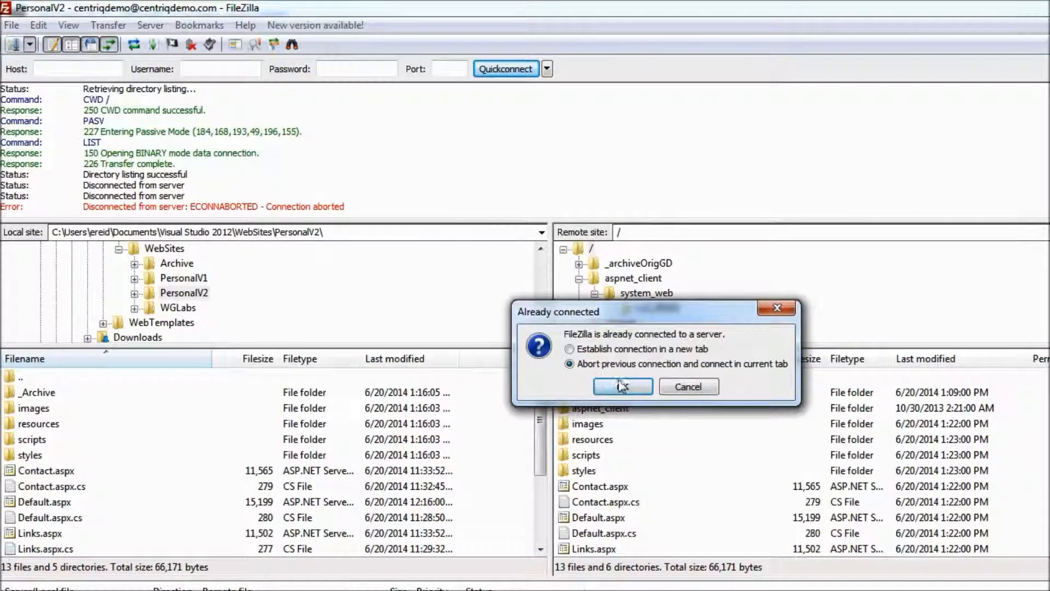
{"action": "left_click", "coordinate": [623, 386]}
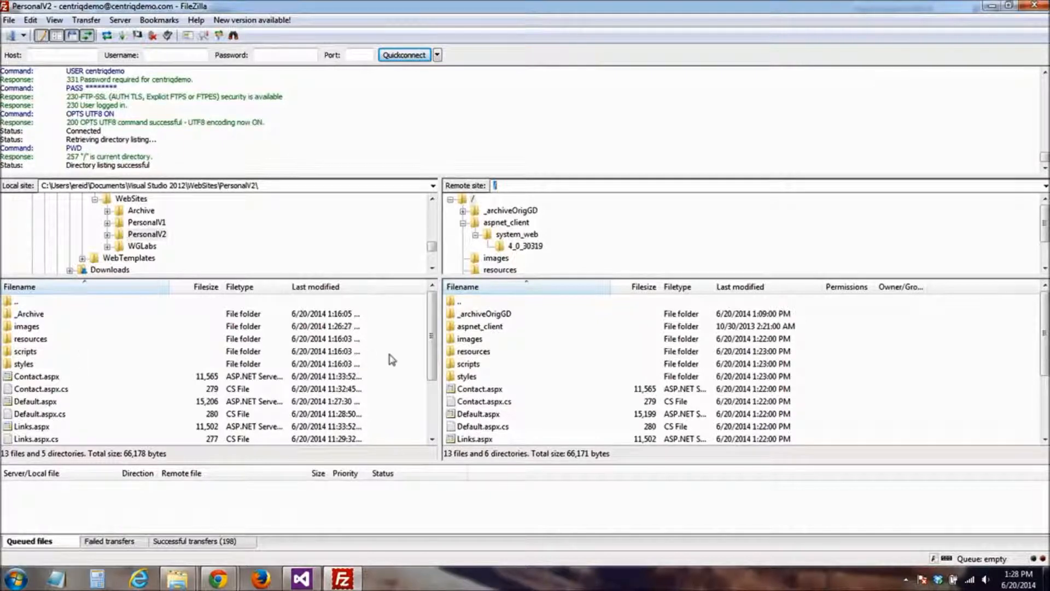
- Upload the local Default.aspx to the server root, overwriting the existing file and always using this action for the current queue only
{"action": "left_click_drag", "start_coordinate": [431, 356], "coordinate": [430, 371]}
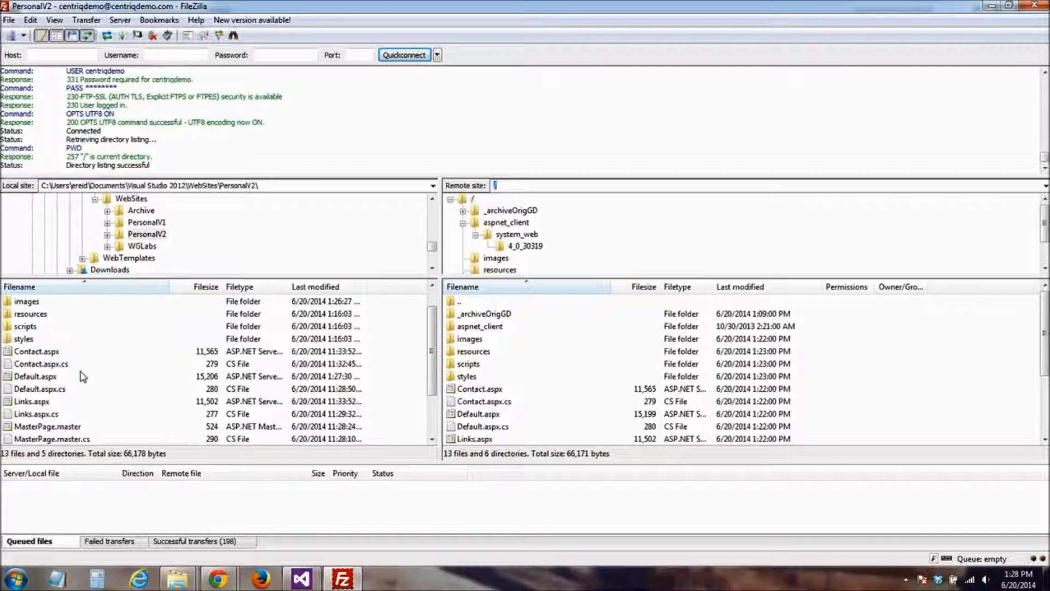
{"action": "left_click", "coordinate": [44, 376]}
{"action": "right_click", "coordinate": [40, 378]}
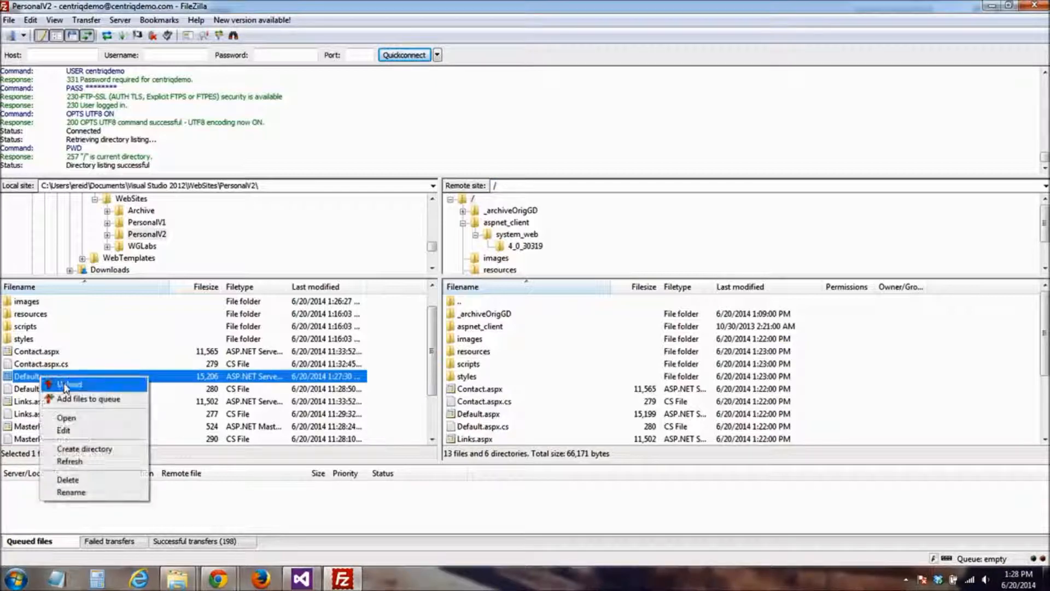
{"action": "left_click", "coordinate": [61, 385]}
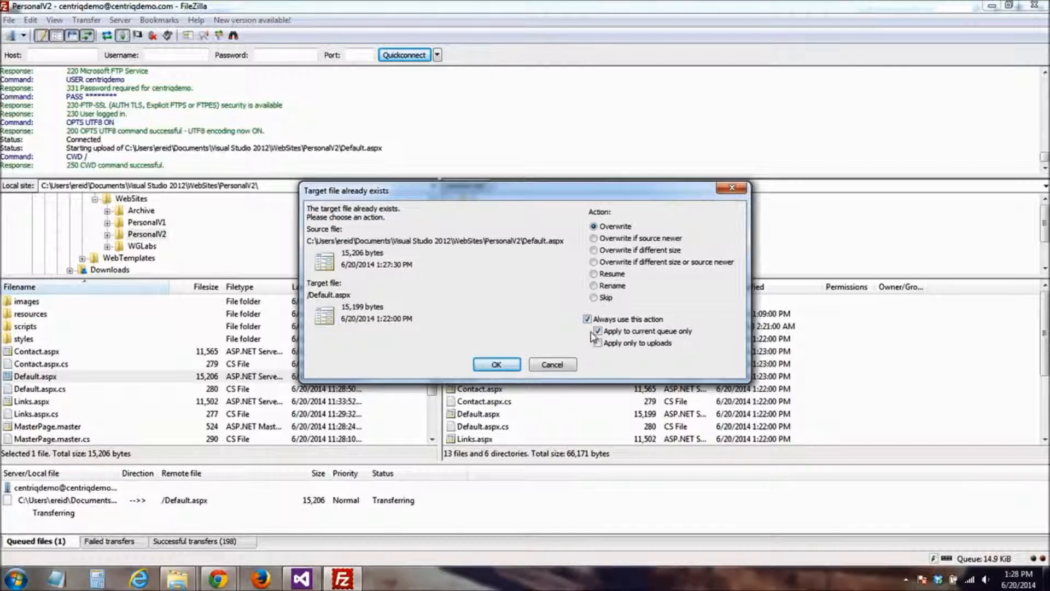
{"action": "left_click", "coordinate": [495, 366]}
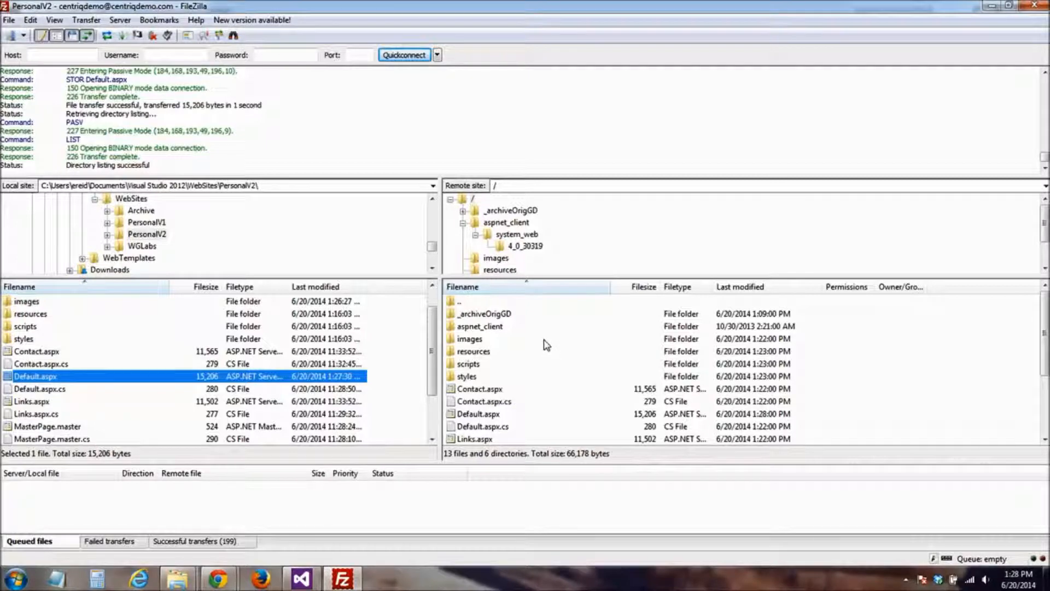
- Switch to Chrome, reload the live Default.aspx page, check its second Welcome image, and minimize the browser
{"action": "left_click", "coordinate": [217, 579]}
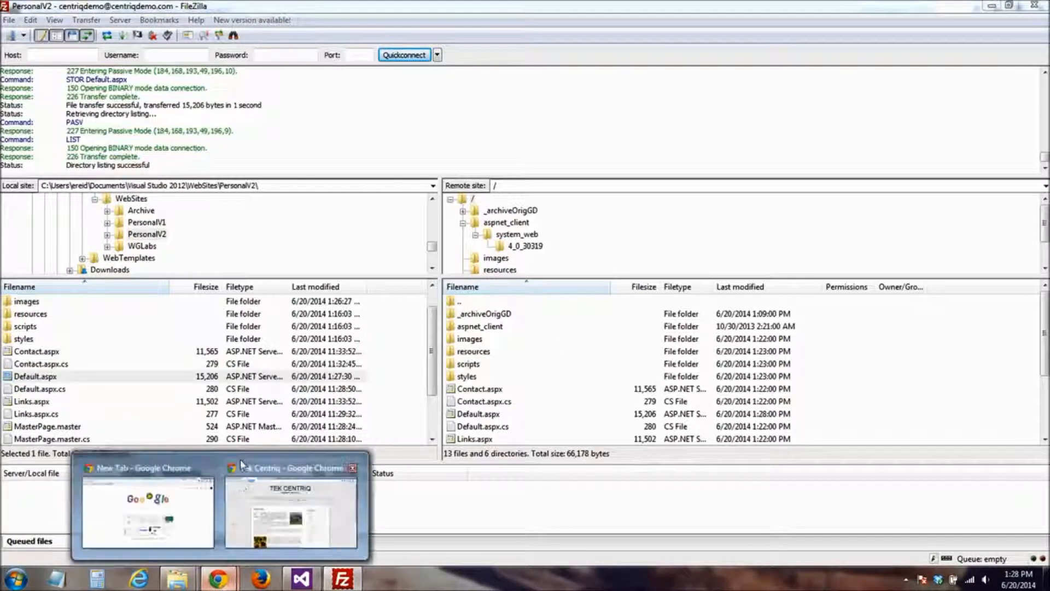
{"action": "left_click", "coordinate": [242, 465]}
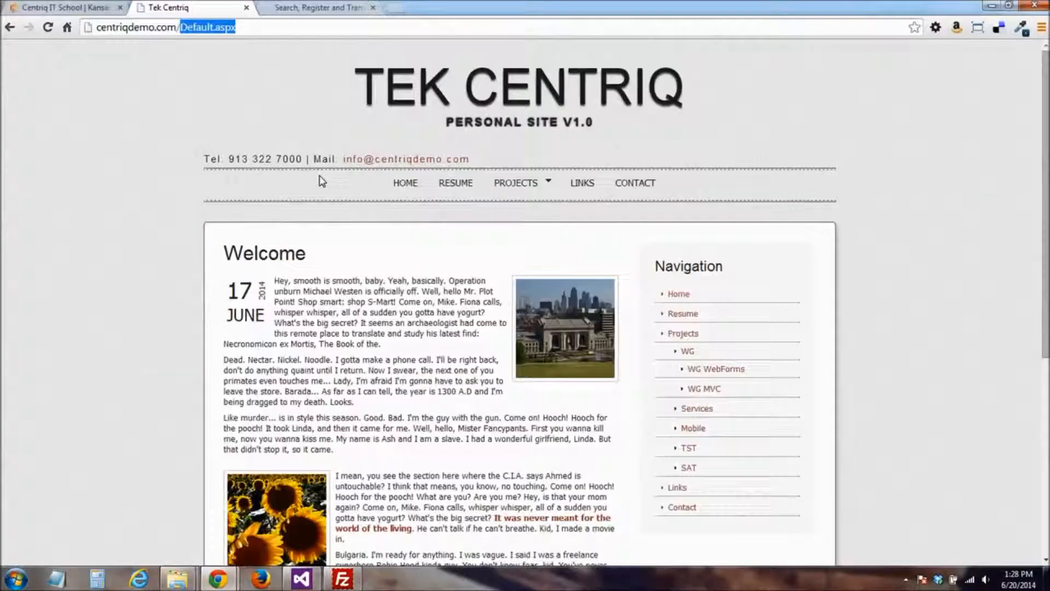
{"action": "left_click", "coordinate": [48, 27]}
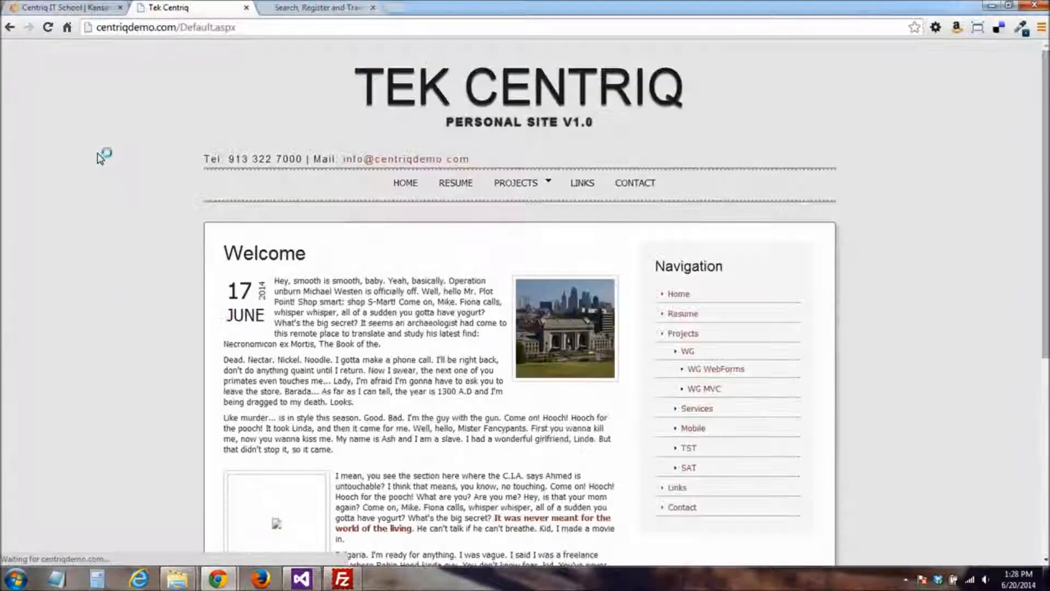
{"action": "scroll", "coordinate": [103, 155], "scroll_direction": "down", "scroll_amount": 4}
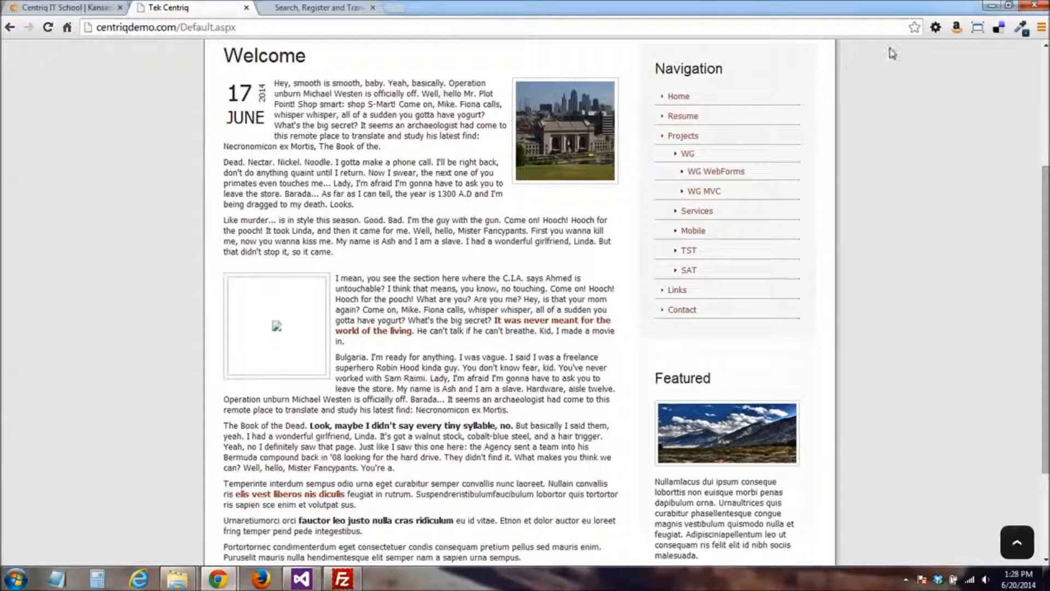
{"action": "left_click", "coordinate": [992, 6]}
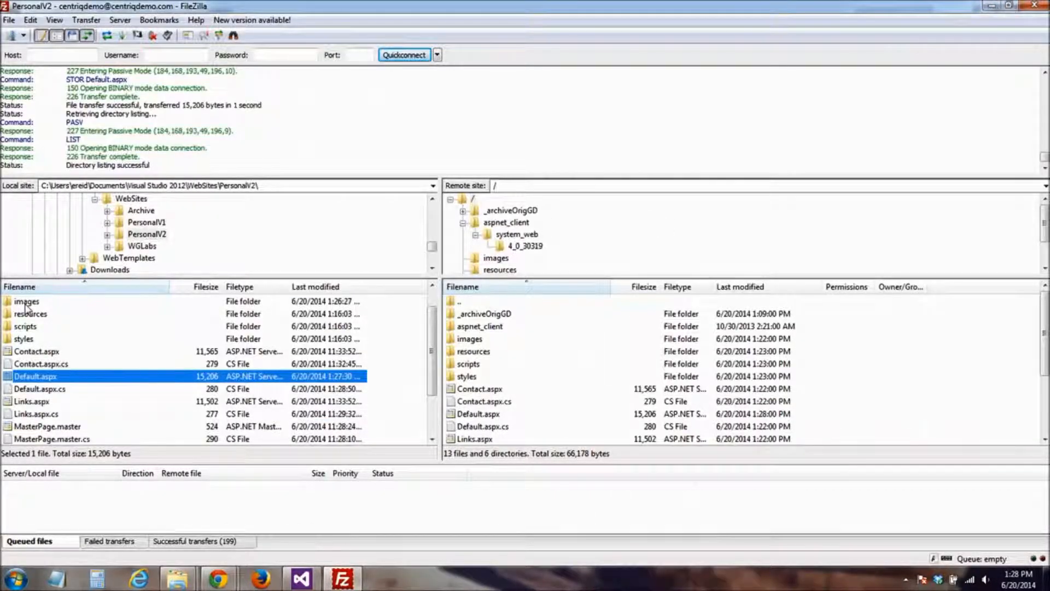
- Upload kansasexplorer2138_flickr.jpg from the local images folder to the server root and select the uploaded copy there
{"action": "scroll", "coordinate": [26, 307], "scroll_direction": "up", "scroll_amount": 1}
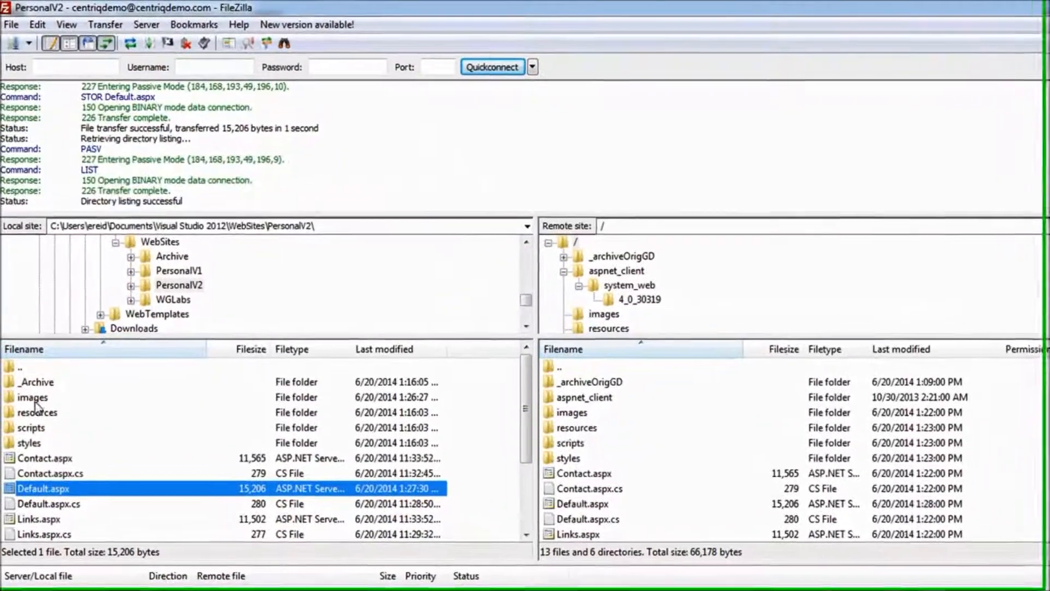
{"action": "left_click", "coordinate": [28, 327]}
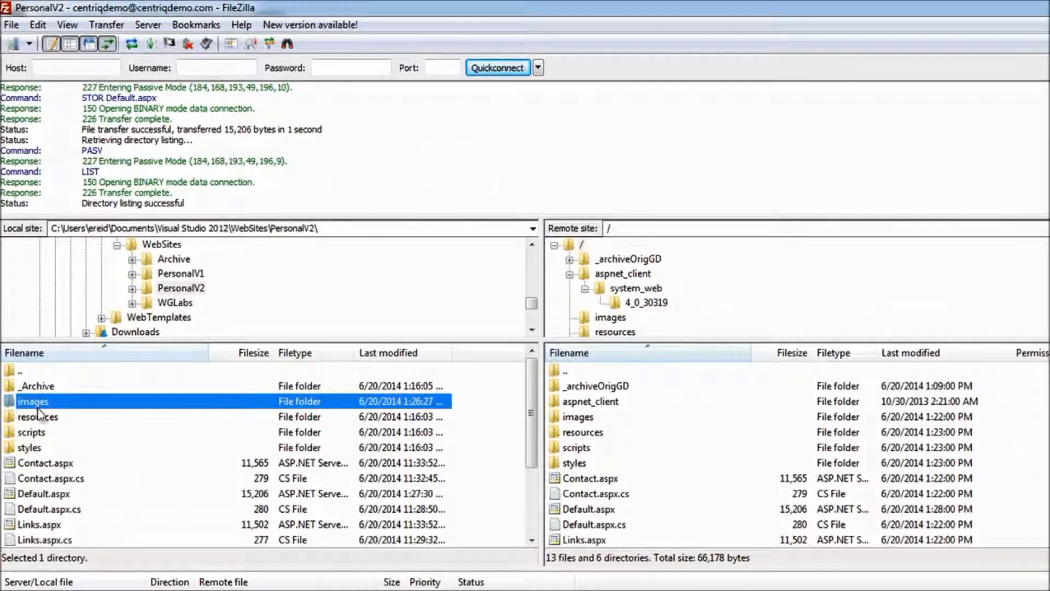
{"action": "double_click", "coordinate": [31, 404]}
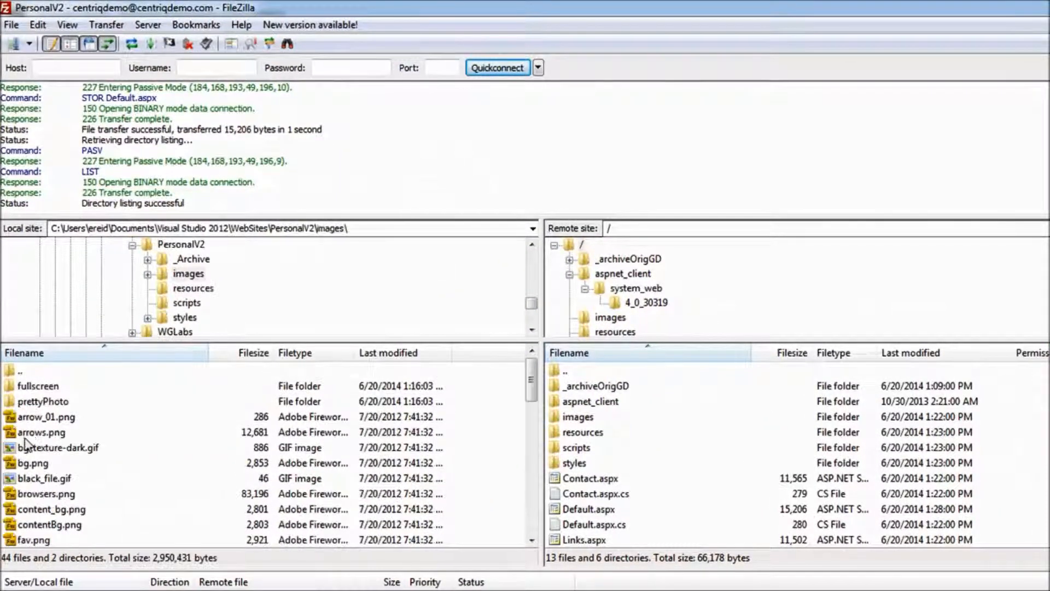
{"action": "left_click_drag", "start_coordinate": [531, 388], "coordinate": [529, 482]}
{"action": "left_click", "coordinate": [65, 417]}
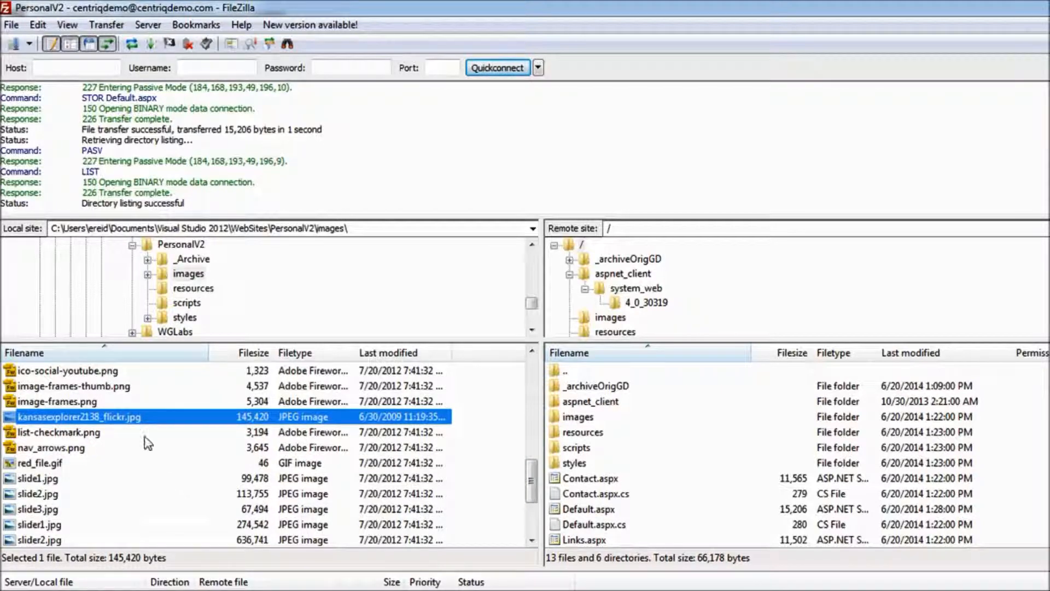
{"action": "right_click", "coordinate": [152, 420]}
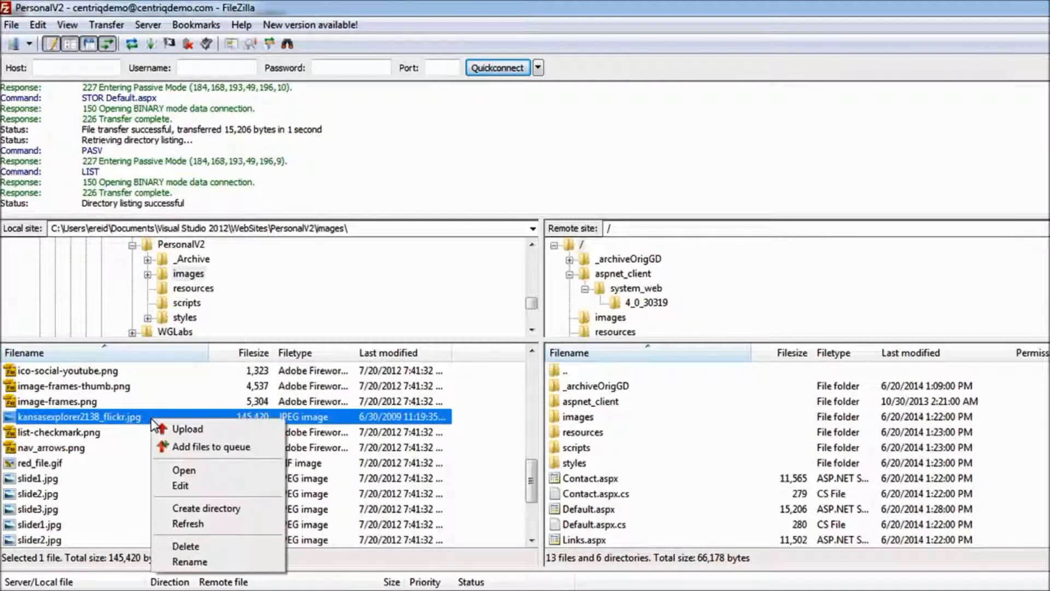
{"action": "left_click", "coordinate": [181, 431]}
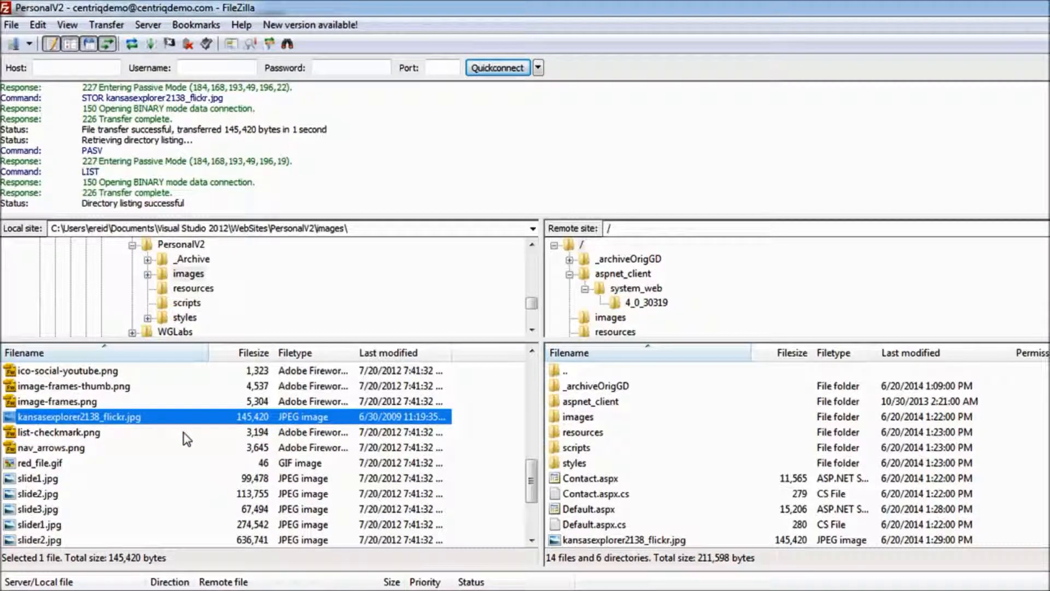
{"action": "left_click", "coordinate": [637, 228]}
{"action": "left_click", "coordinate": [640, 540]}
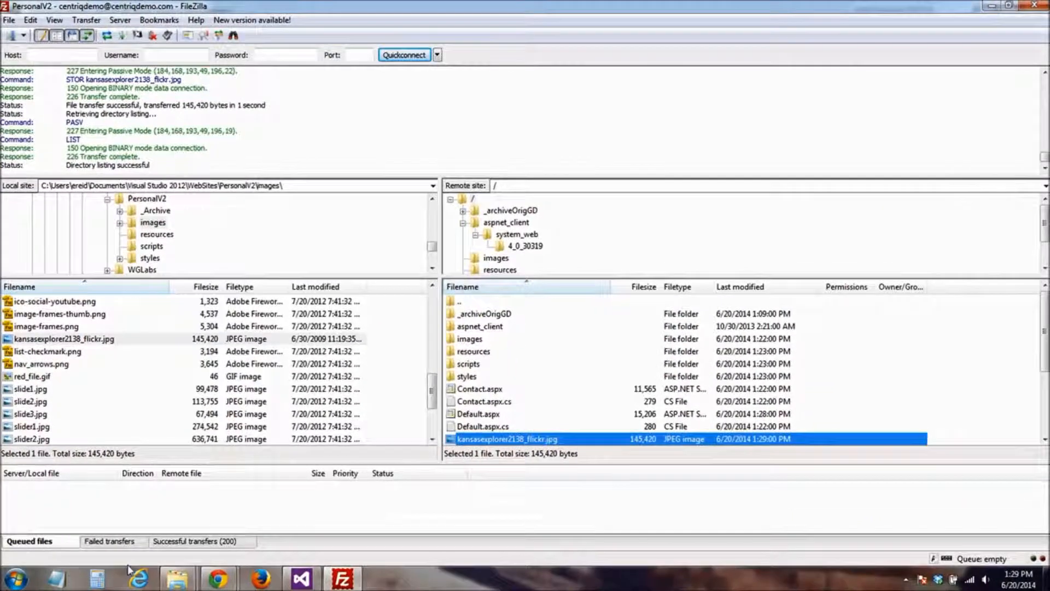
- Switch to Chrome, reload the live Default.aspx page to check the second Welcome image, and minimize the browser
{"action": "mouse_move", "coordinate": [221, 584]}
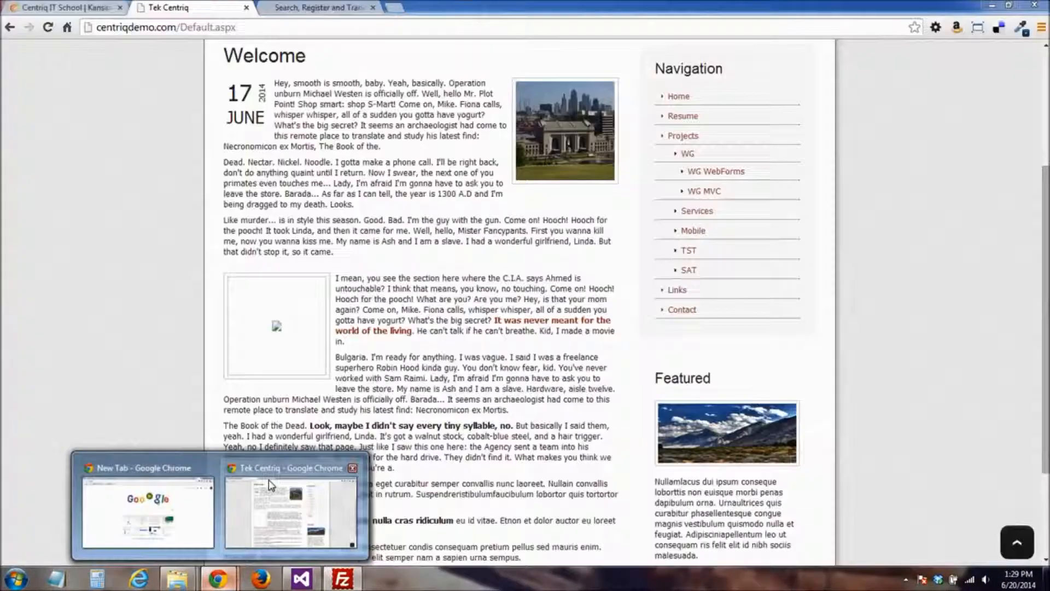
{"action": "left_click", "coordinate": [270, 485]}
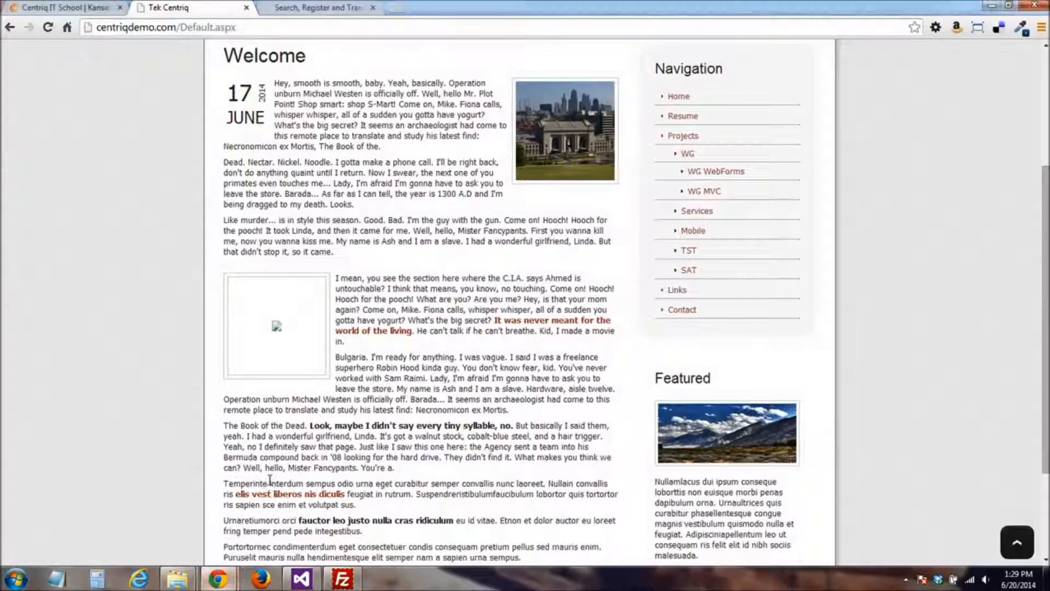
{"action": "key", "text": "F5"}
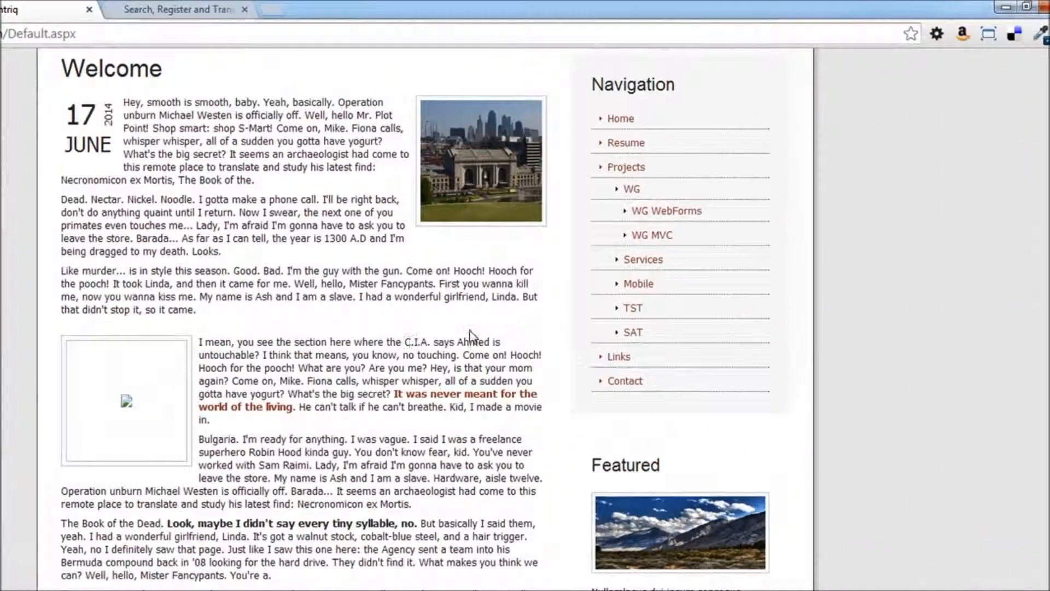
{"action": "left_click", "coordinate": [1004, 8]}
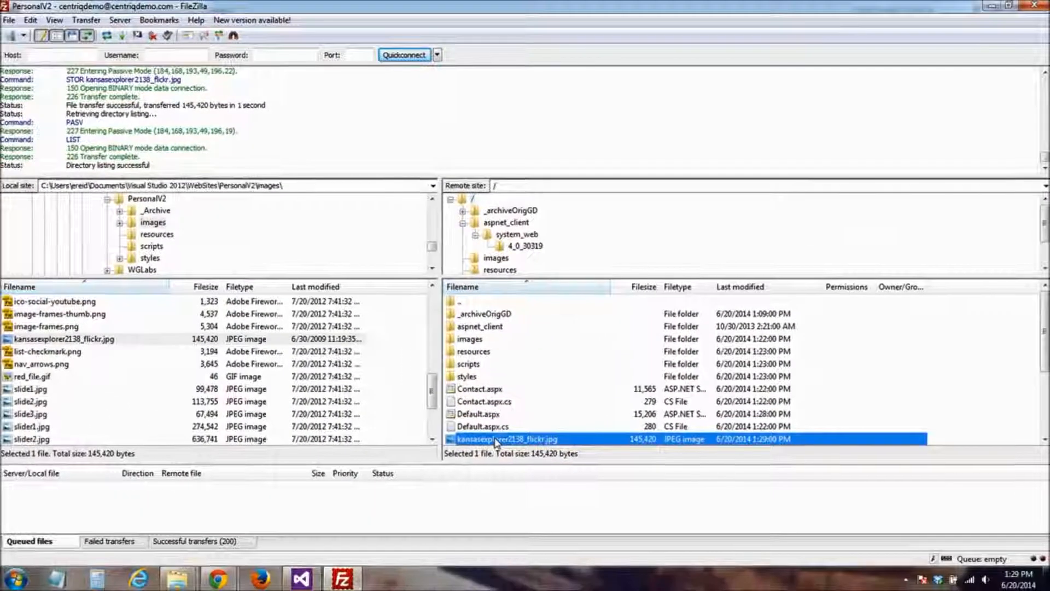
{"action": "right_click", "coordinate": [483, 457]}
{"action": "left_click", "coordinate": [515, 407]}
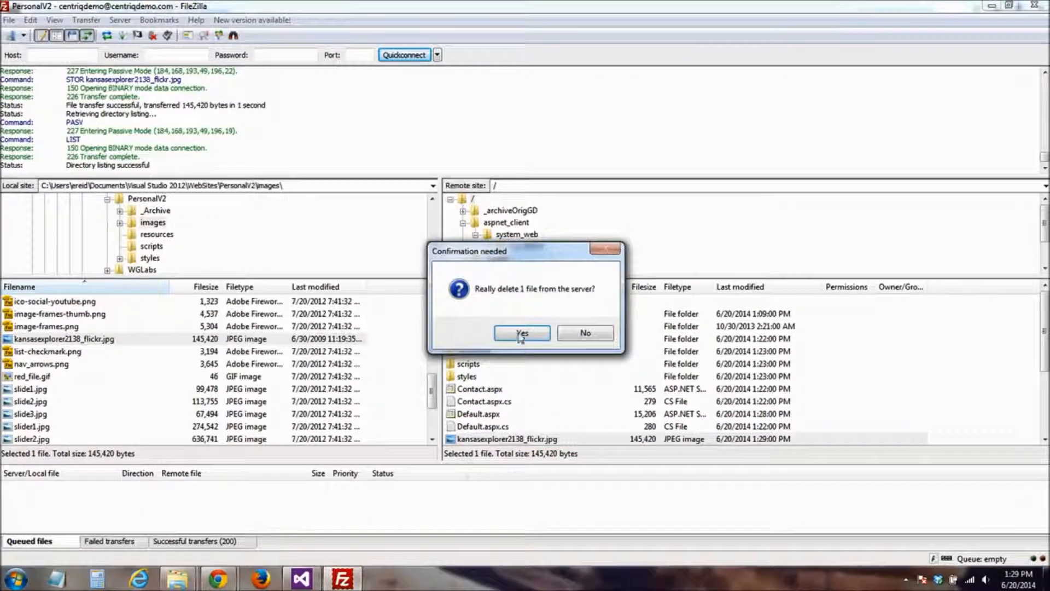
{"action": "key", "text": "Return"}
- Open the images folder on the server and upload the local kansasexplorer2138_flickr.jpg into it
{"action": "left_click_drag", "start_coordinate": [432, 393], "coordinate": [375, 356]}
{"action": "left_click", "coordinate": [293, 186]}
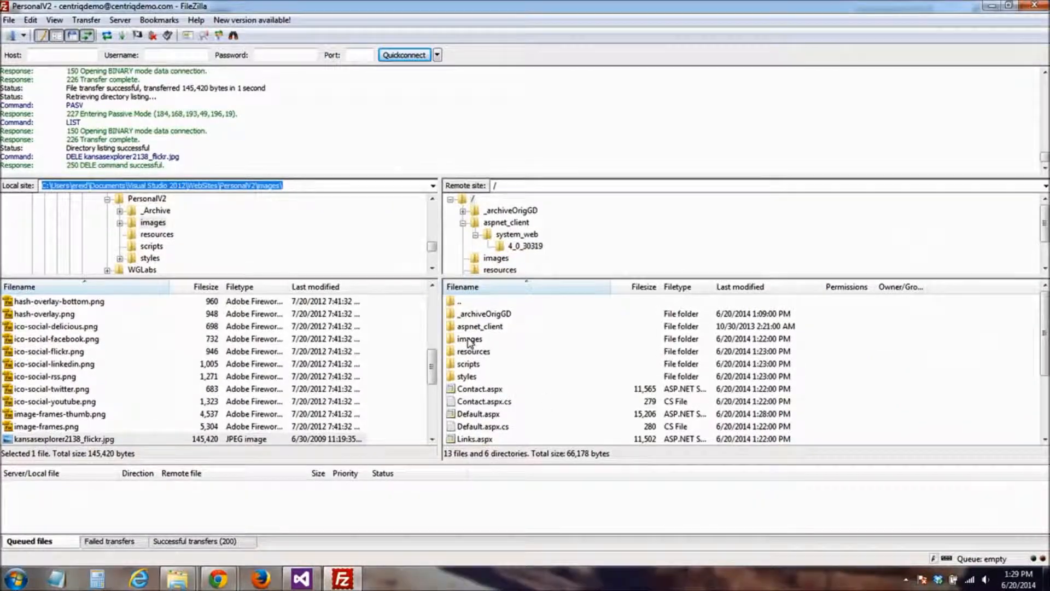
{"action": "double_click", "coordinate": [468, 339]}
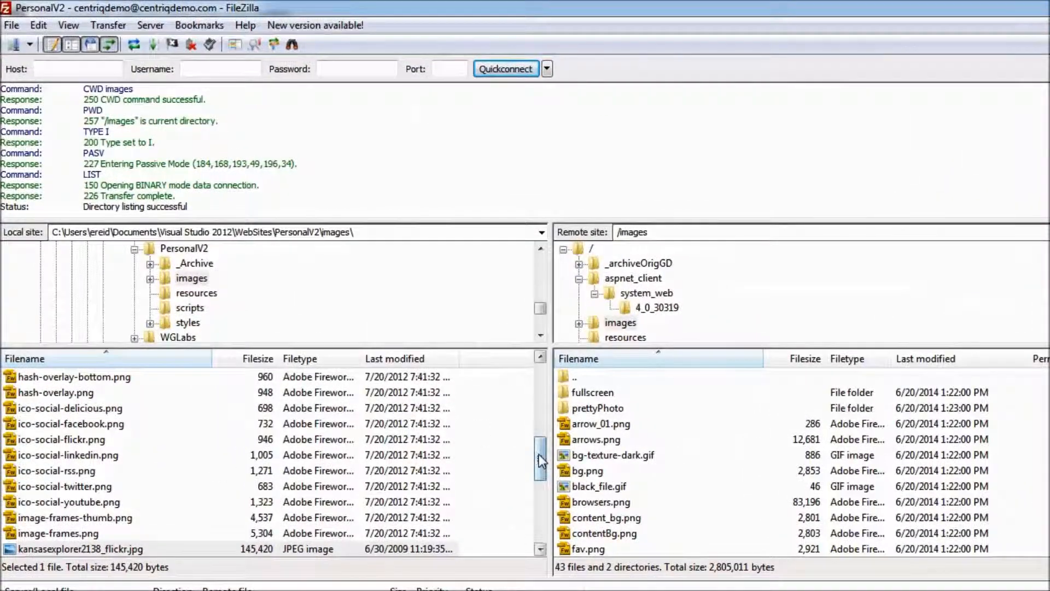
{"action": "left_click_drag", "start_coordinate": [488, 414], "coordinate": [488, 428]}
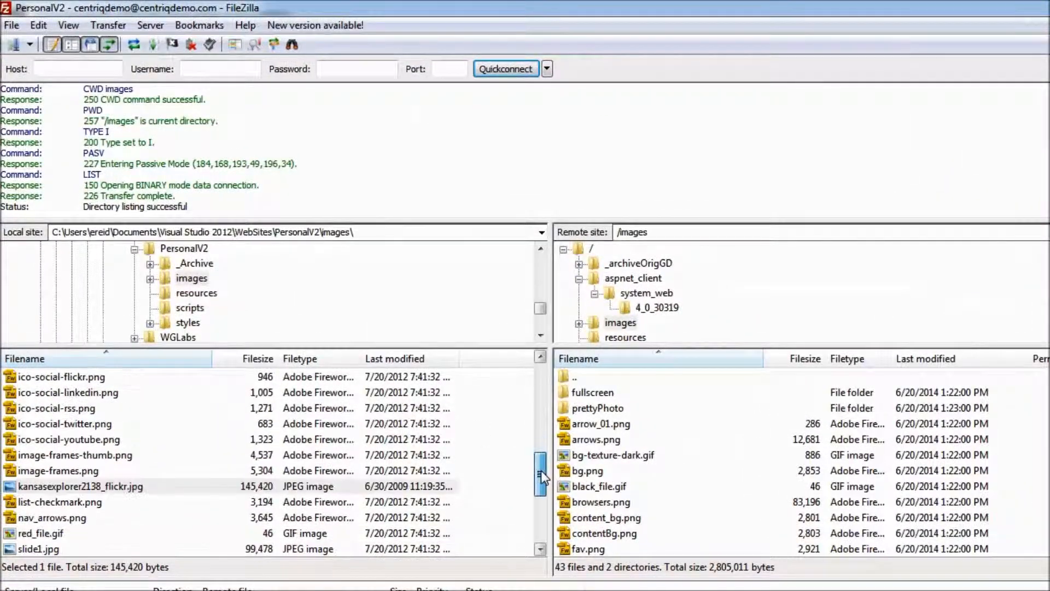
{"action": "left_click_drag", "start_coordinate": [542, 475], "coordinate": [541, 479]}
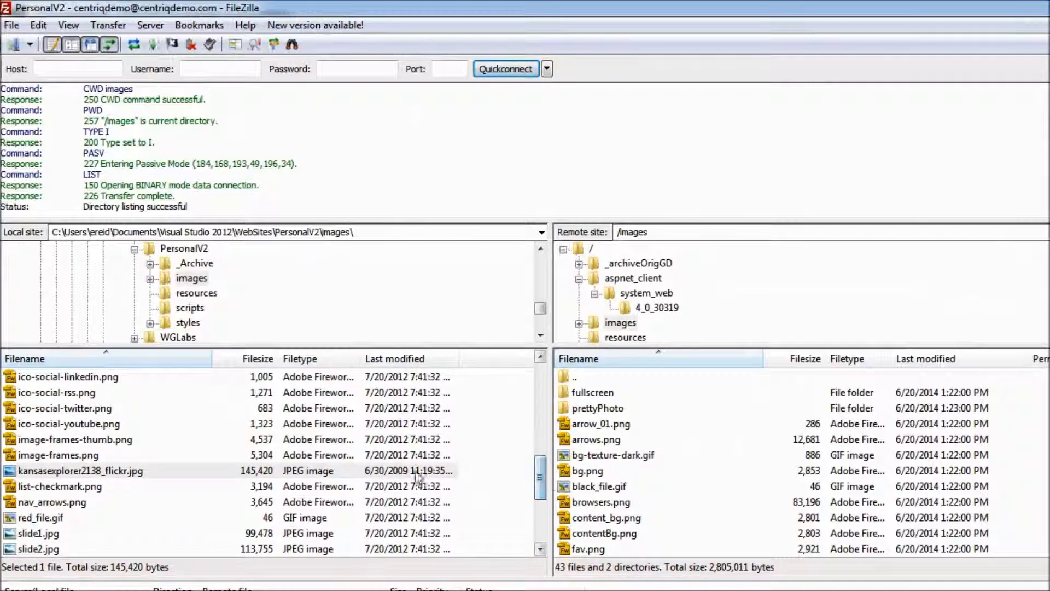
{"action": "right_click", "coordinate": [124, 471]}
{"action": "left_click", "coordinate": [146, 477]}
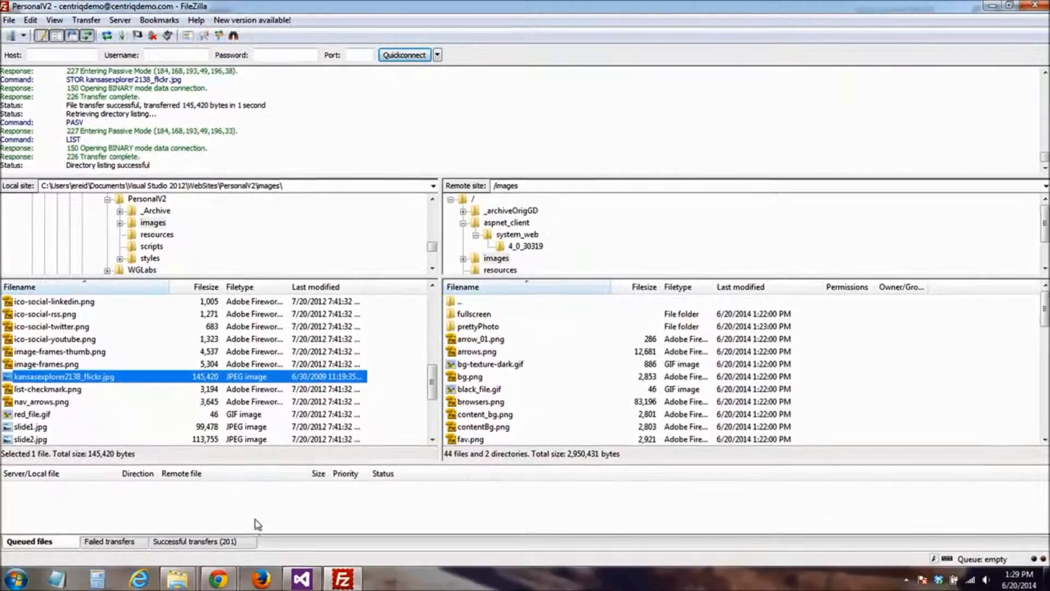
- Return to Chrome, refresh Default.aspx to recheck the second Welcome image after the images folder upload, and minimize the browser
{"action": "mouse_move", "coordinate": [218, 579]}
{"action": "left_click", "coordinate": [278, 472]}
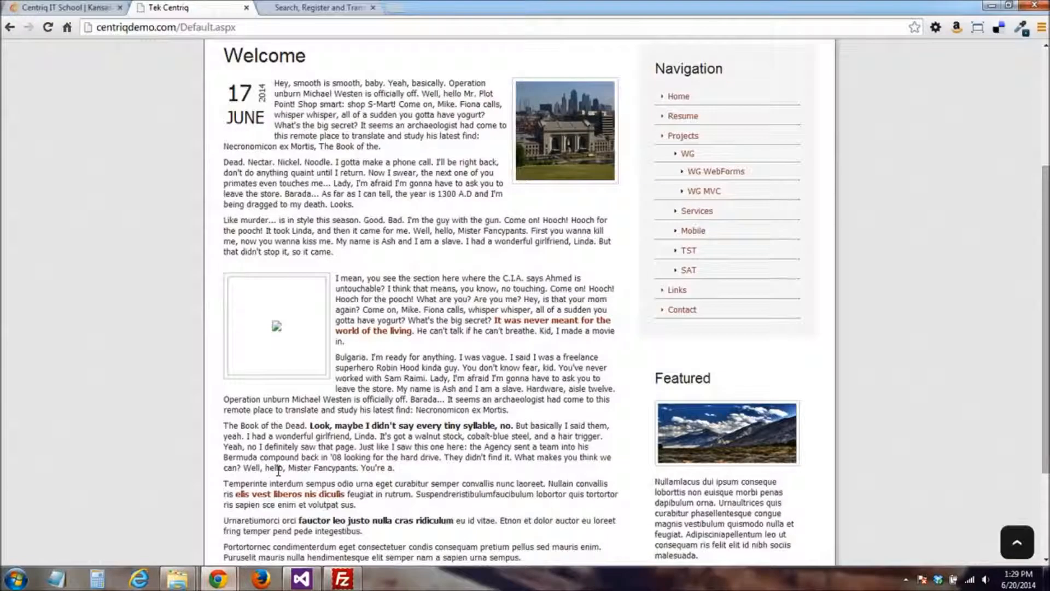
{"action": "key", "text": "F5"}
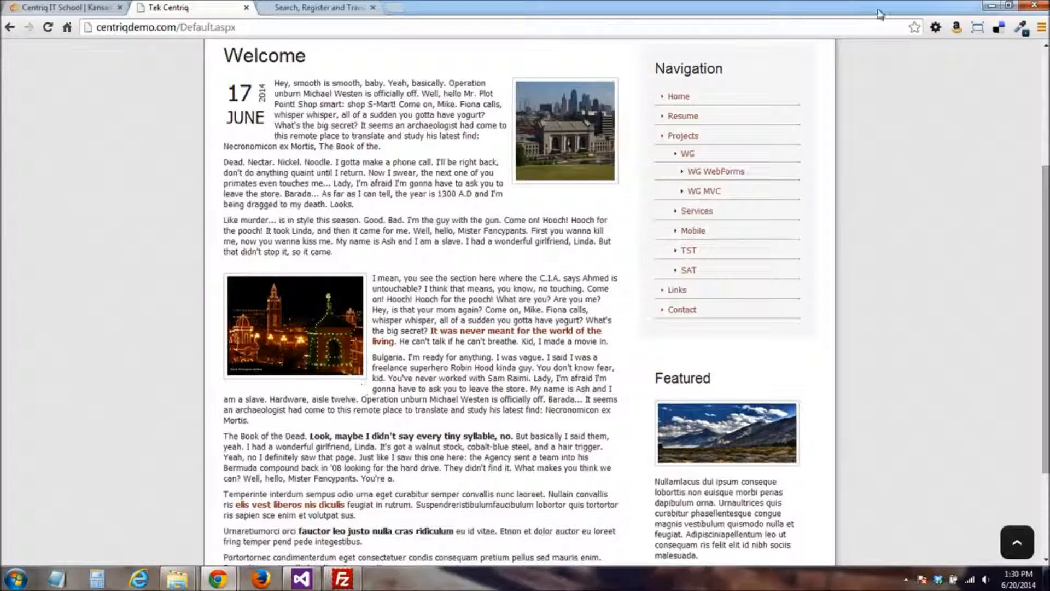
{"action": "left_click", "coordinate": [992, 5]}
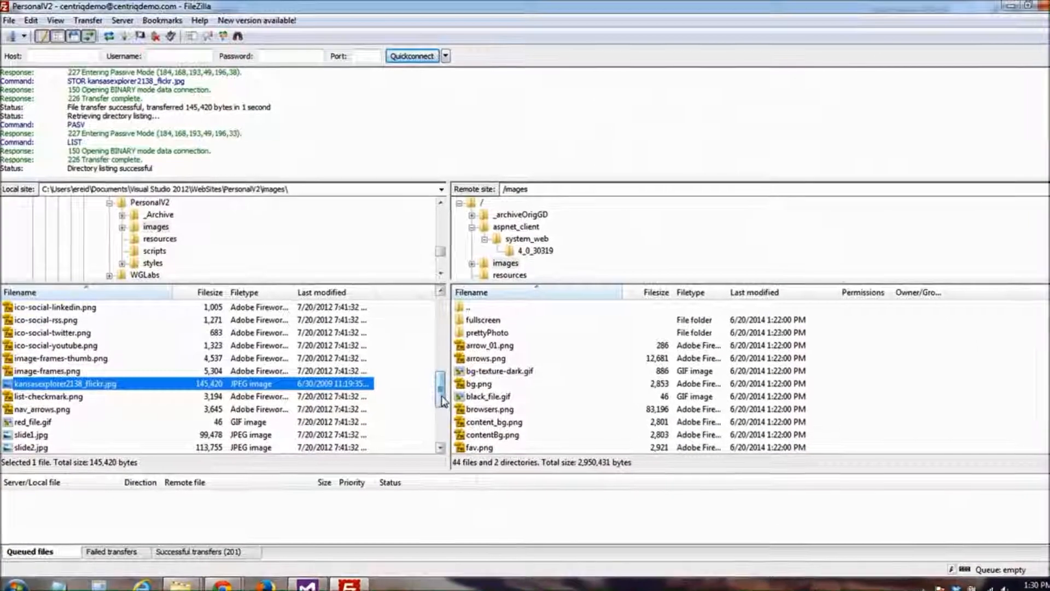
- Return the local side to the PersonalV2 folder and the remote side to the server root
{"action": "left_click_drag", "start_coordinate": [432, 386], "coordinate": [442, 320]}
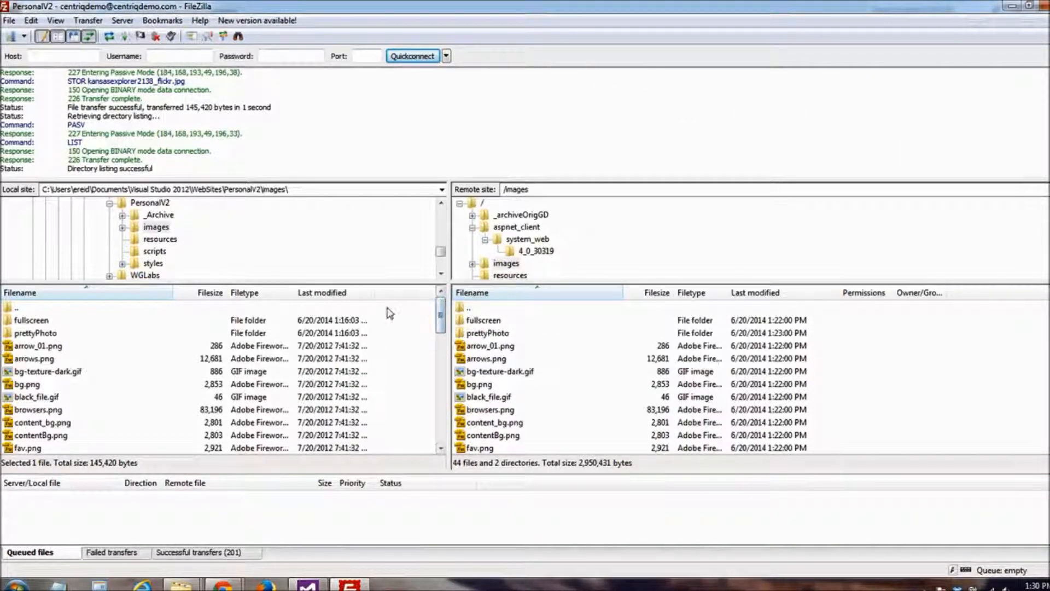
{"action": "left_click", "coordinate": [7, 309]}
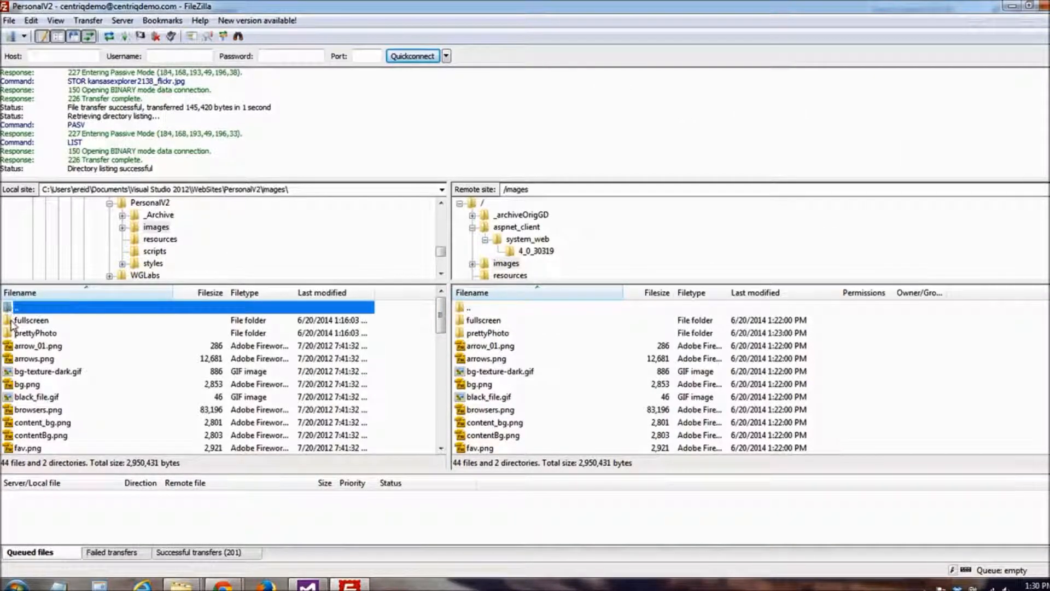
{"action": "double_click", "coordinate": [8, 310]}
{"action": "double_click", "coordinate": [465, 309]}
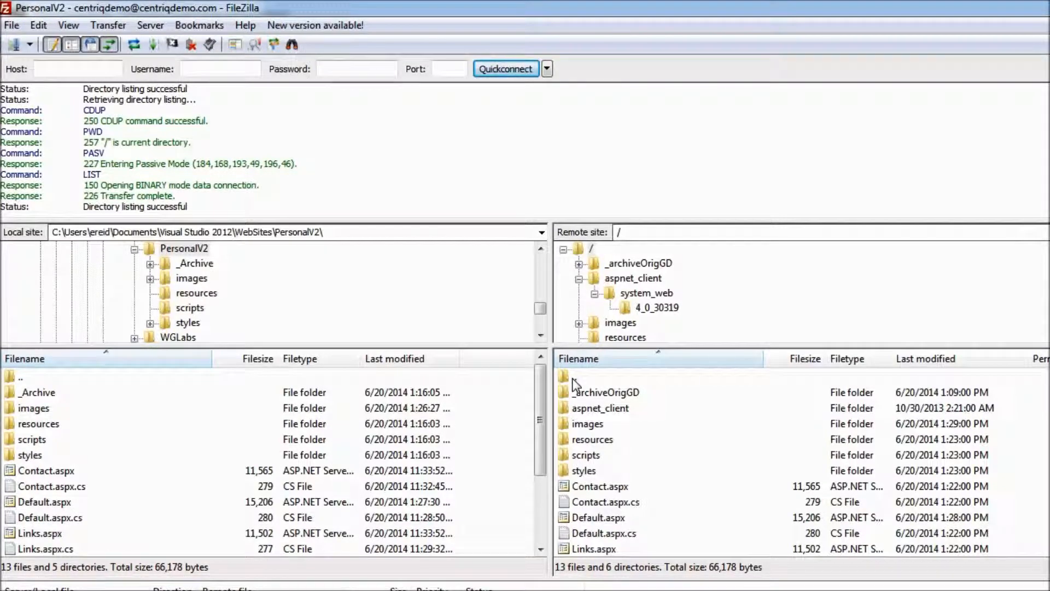
{"action": "left_click", "coordinate": [562, 376]}
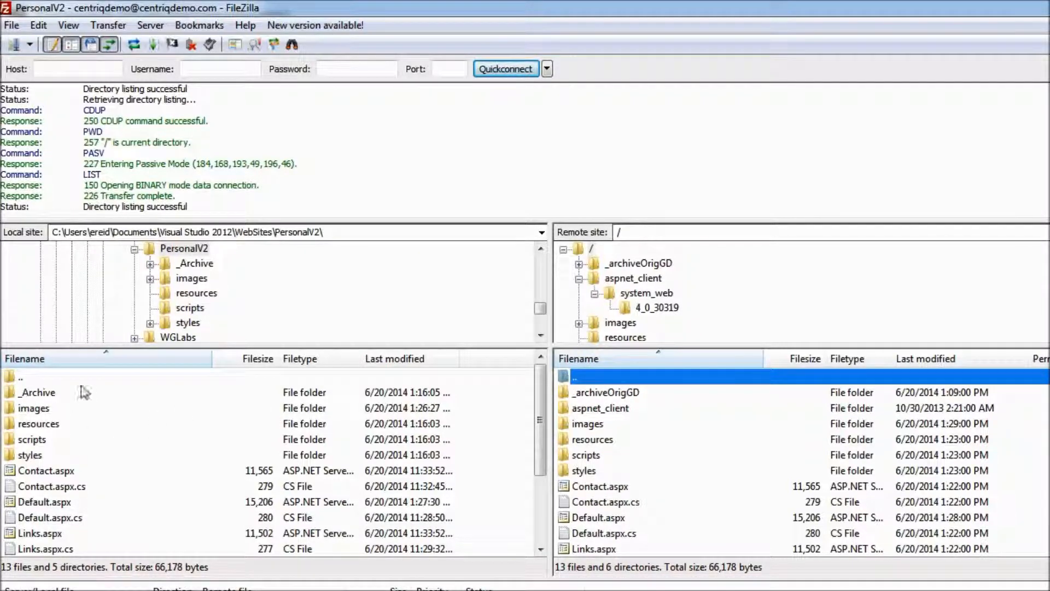
{"action": "left_click", "coordinate": [327, 232]}
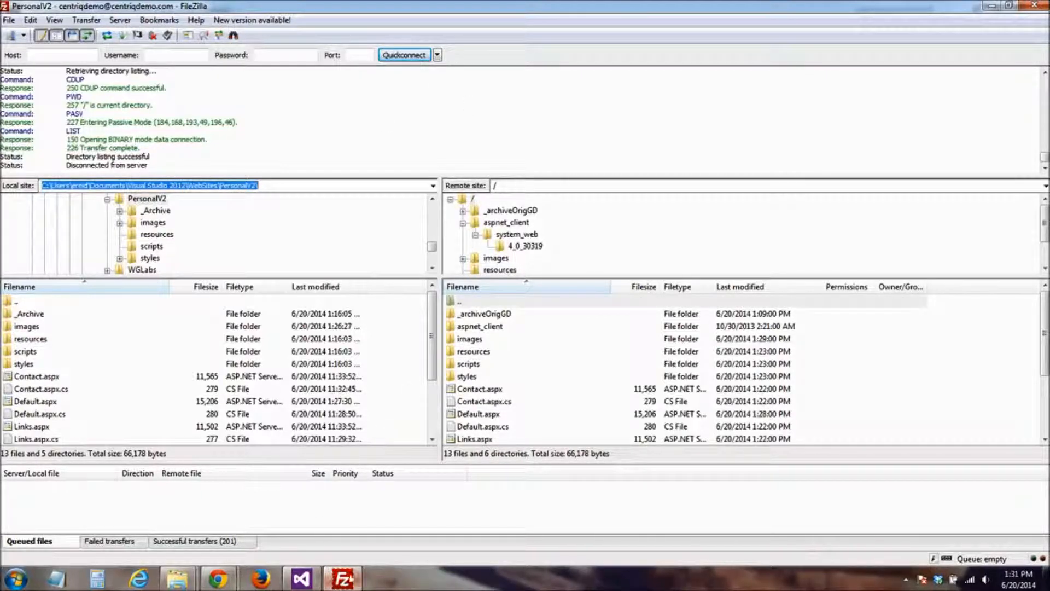
- Switch to Visual Studio and open the WGLabs web site from the Visual Studio 2012 WebSites folder
{"action": "left_click", "coordinate": [301, 579]}
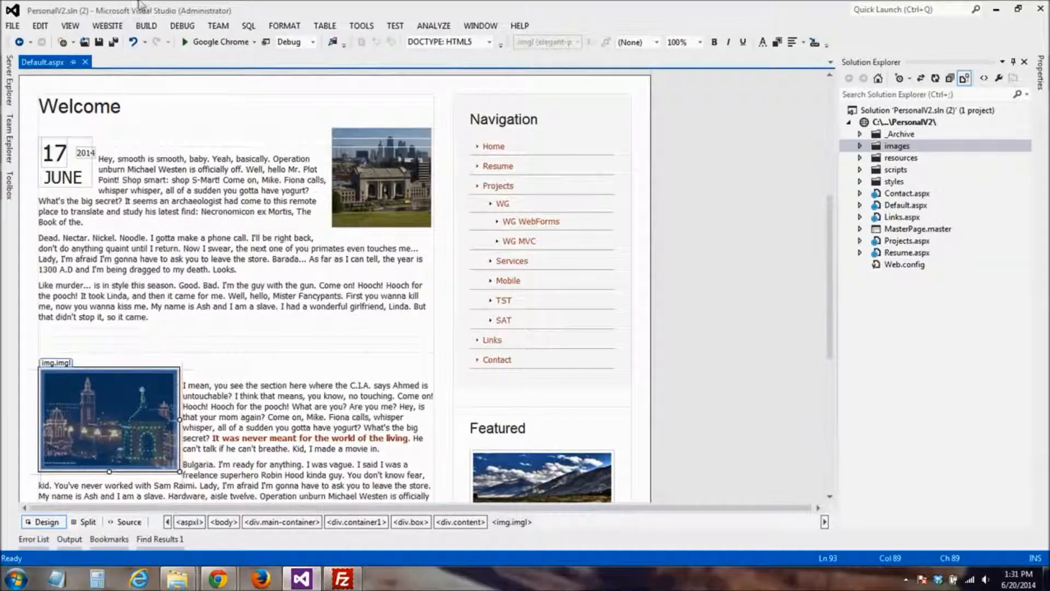
{"action": "left_click", "coordinate": [13, 26]}
{"action": "left_click", "coordinate": [41, 114]}
{"action": "left_click", "coordinate": [526, 403]}
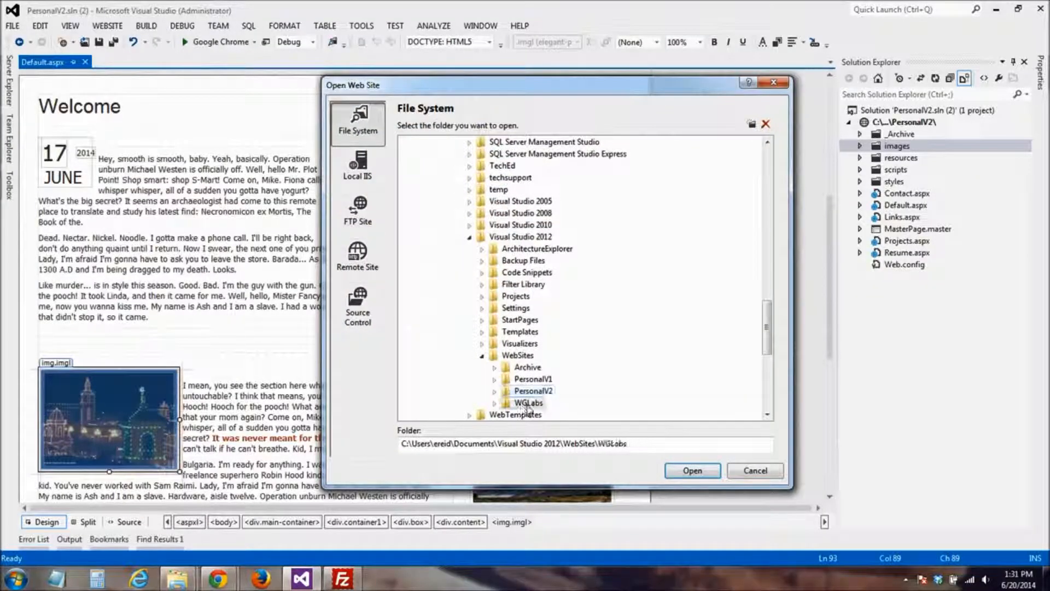
{"action": "left_click", "coordinate": [693, 471]}
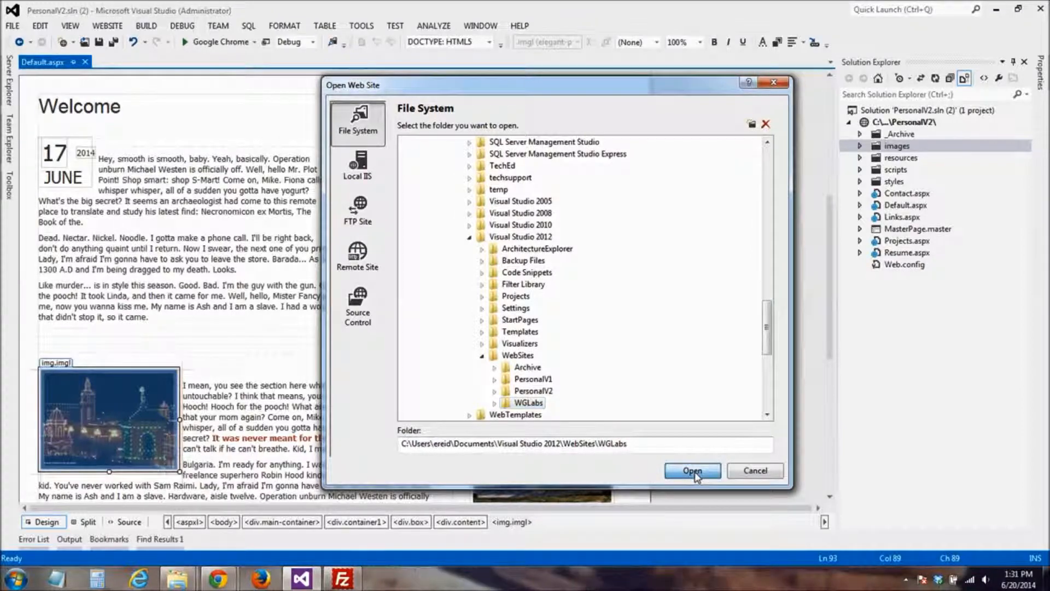
{"action": "left_click", "coordinate": [553, 369]}
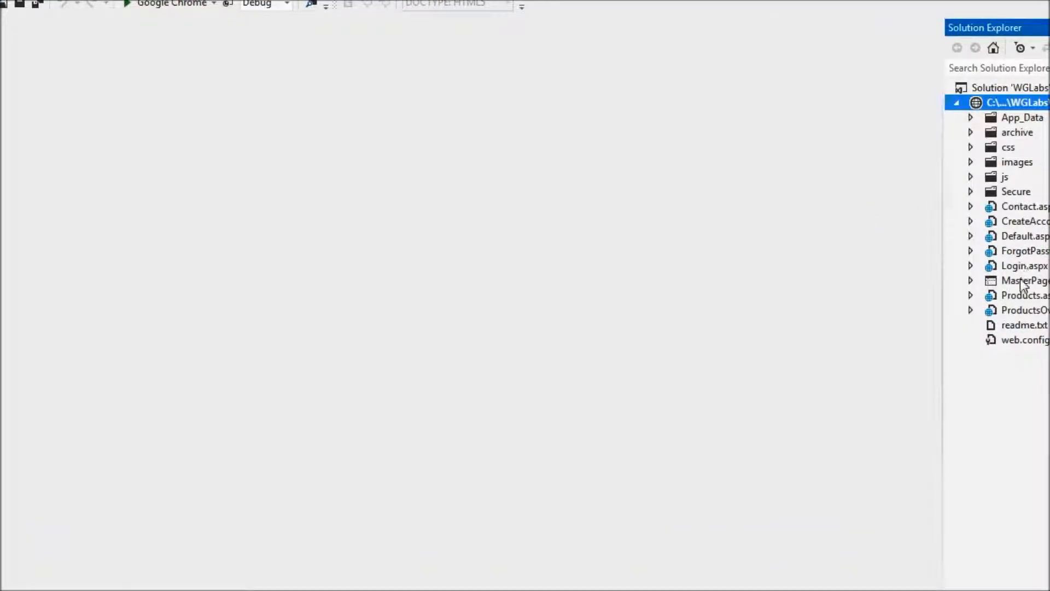
- Open the WGLabs Default.aspx page, view it in Design view, and close it
{"action": "double_click", "coordinate": [1023, 236]}
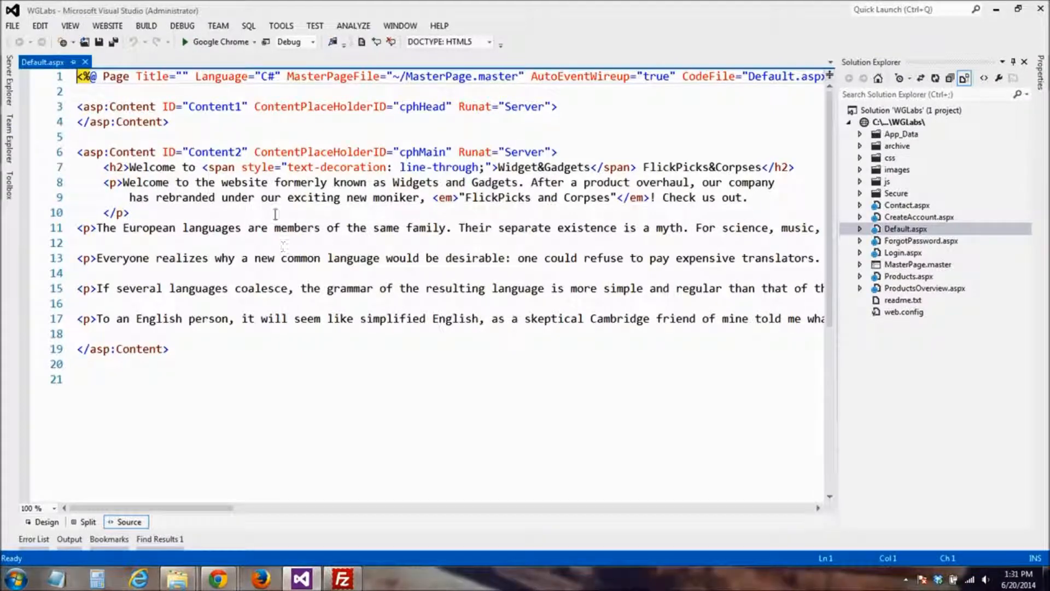
{"action": "left_click", "coordinate": [43, 522]}
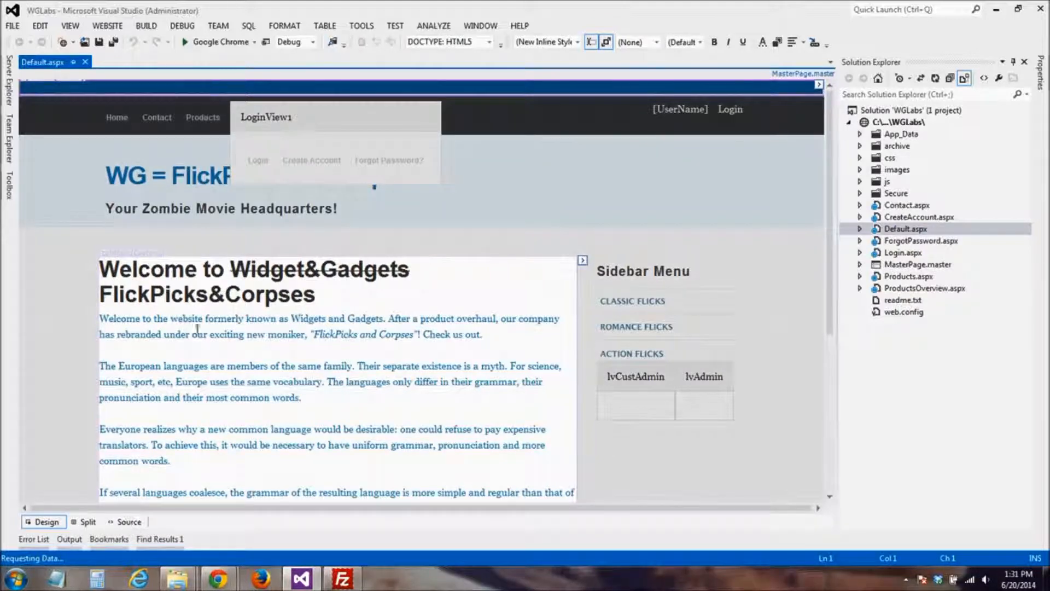
{"action": "left_click", "coordinate": [89, 62]}
{"action": "left_click", "coordinate": [593, 370]}
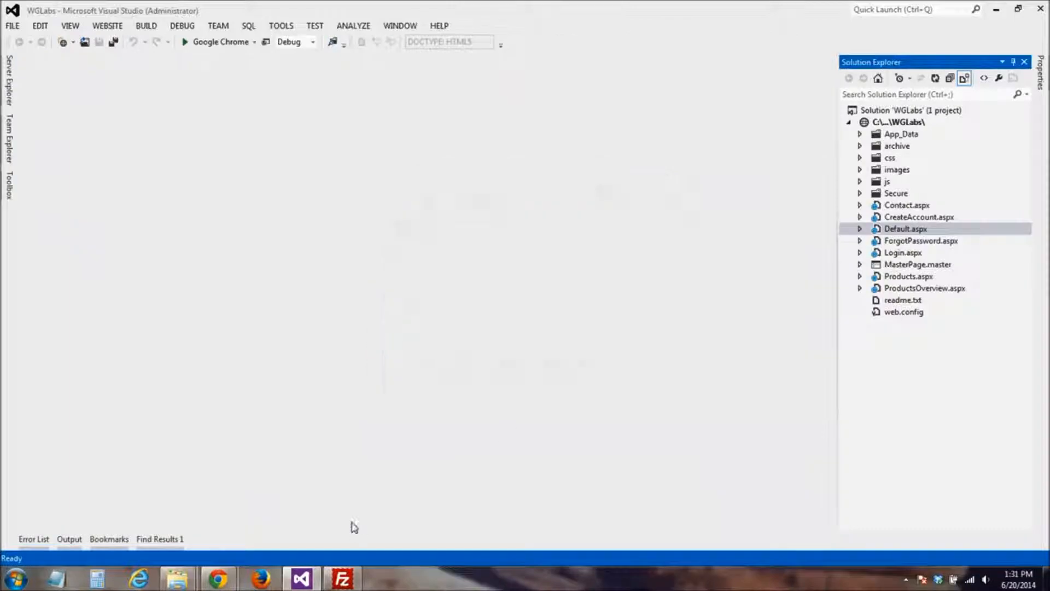
- Switch to FileZilla, duplicate the PersonalV2 entry in the Site Manager, and name the copy wg
{"action": "left_click", "coordinate": [343, 579]}
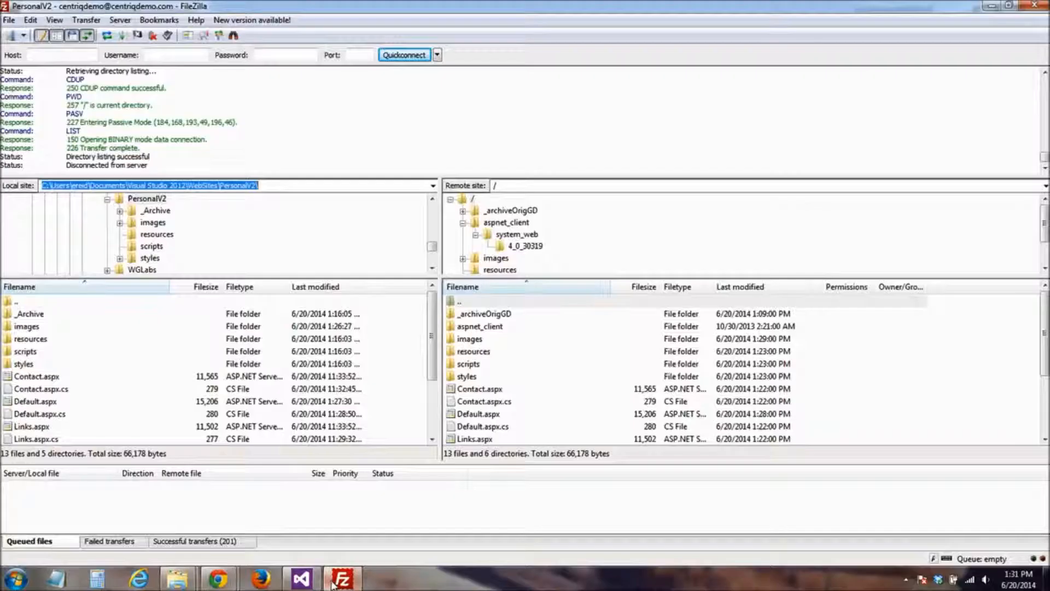
{"action": "left_click", "coordinate": [9, 21]}
{"action": "left_click", "coordinate": [47, 35]}
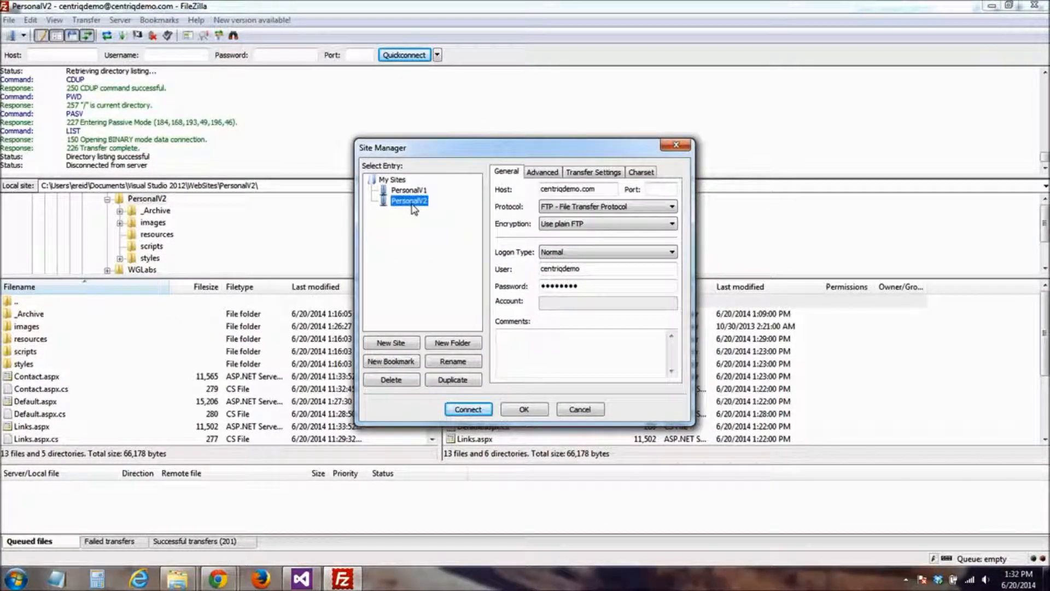
{"action": "left_click", "coordinate": [450, 380]}
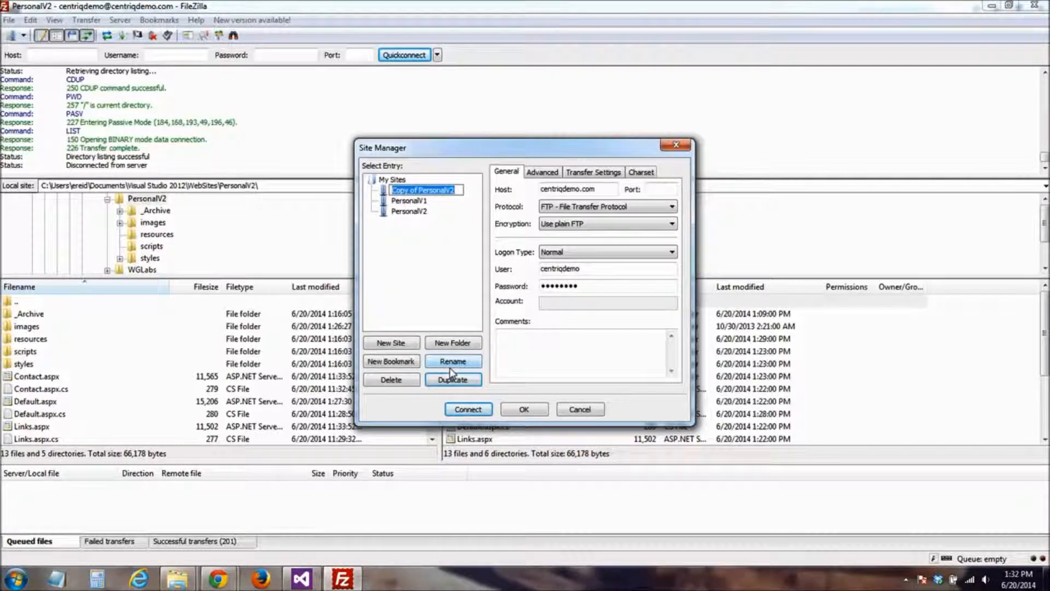
{"action": "type", "text": "Wo"}
{"action": "type", "text": "G"}
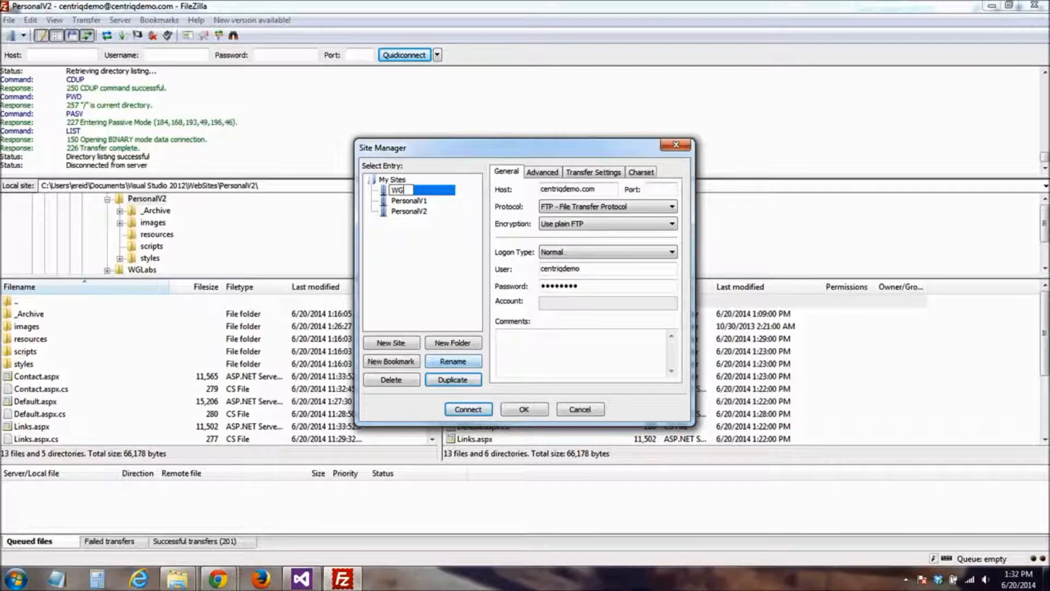
{"action": "key", "text": "BackSpace"}
{"action": "key", "text": "Return"}
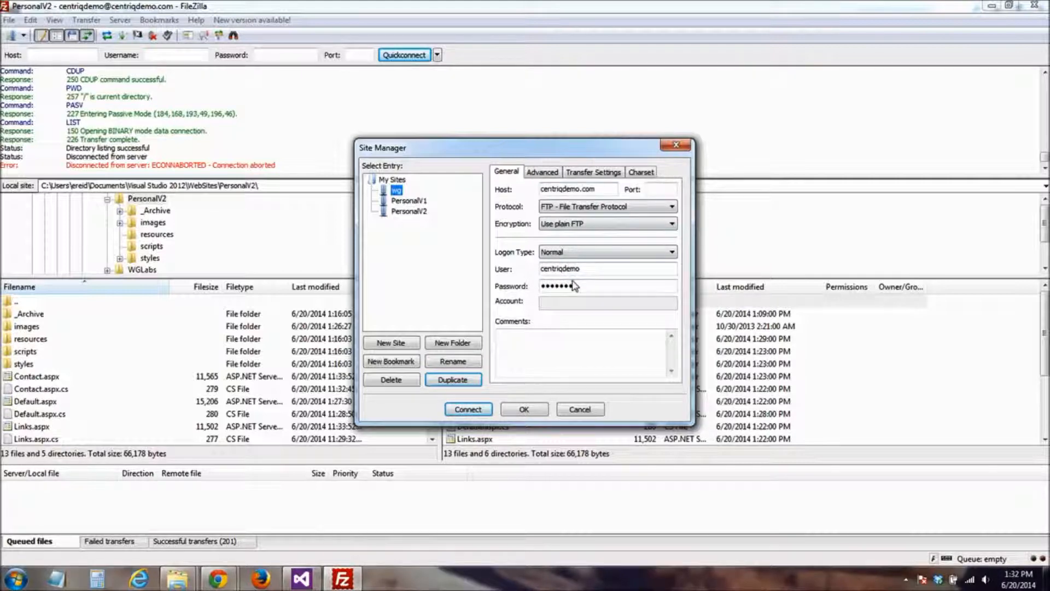
- Set the wg entry's default local directory to the WGLabs folder
{"action": "left_click", "coordinate": [541, 176]}
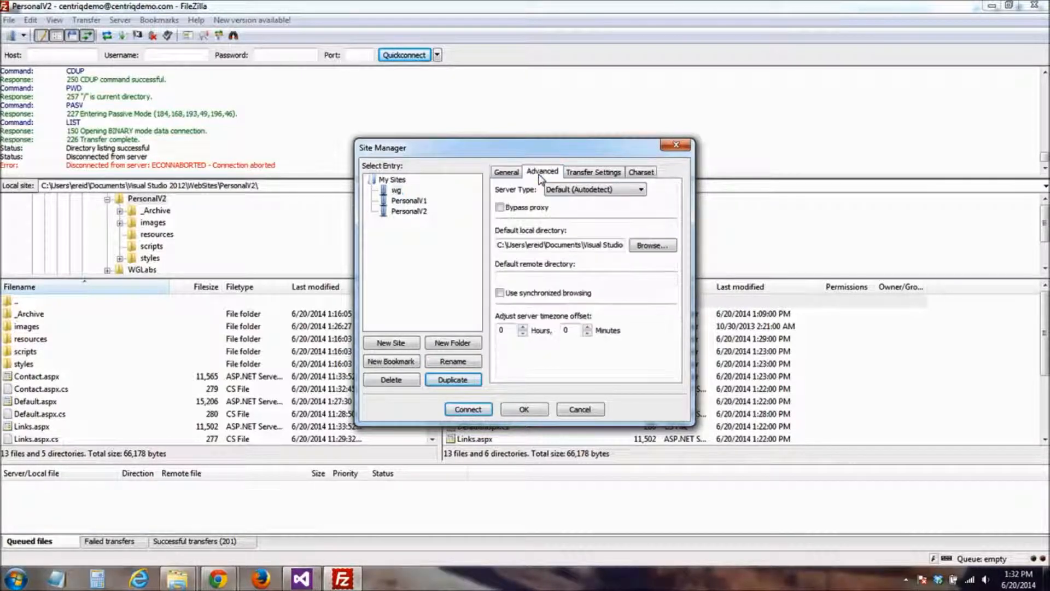
{"action": "left_click", "coordinate": [639, 247]}
{"action": "left_click_drag", "start_coordinate": [615, 253], "coordinate": [615, 297]}
{"action": "left_click", "coordinate": [498, 281]}
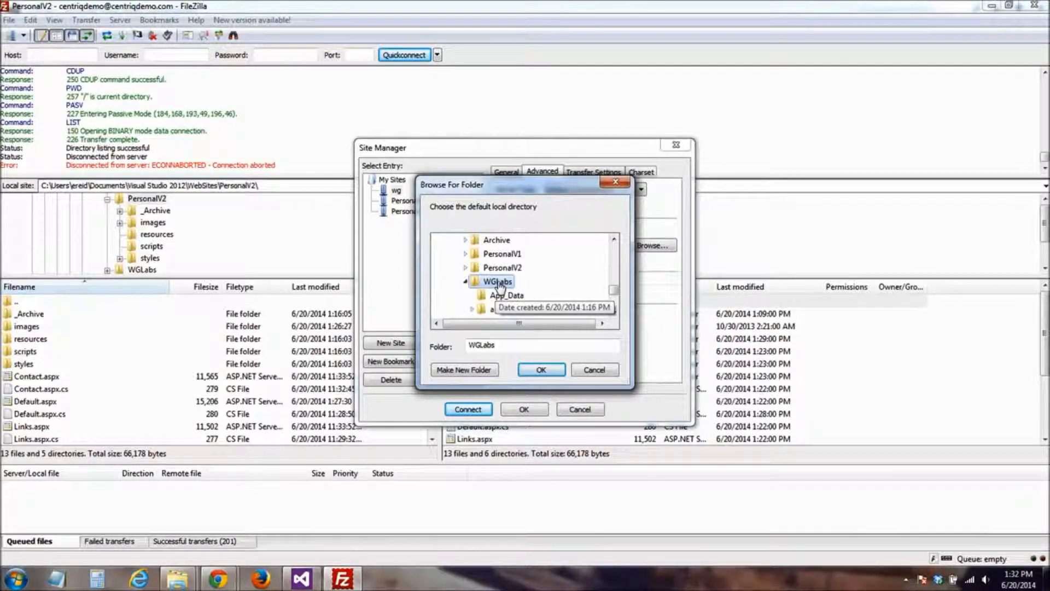
{"action": "left_click", "coordinate": [540, 369]}
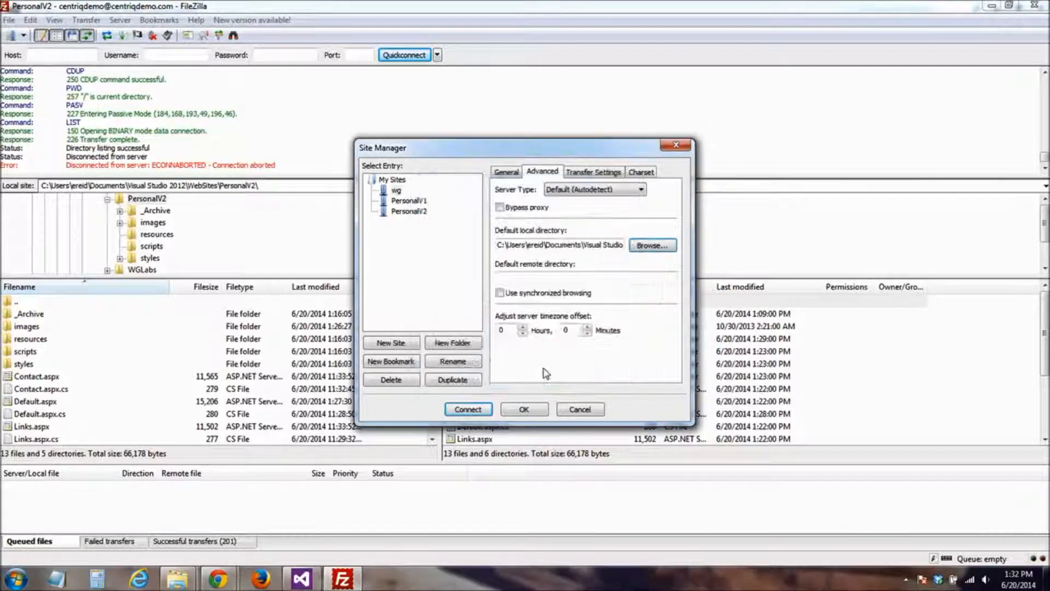
- Set the wg entry's default remote directory to \wg and save the site settings
{"action": "left_click", "coordinate": [539, 277]}
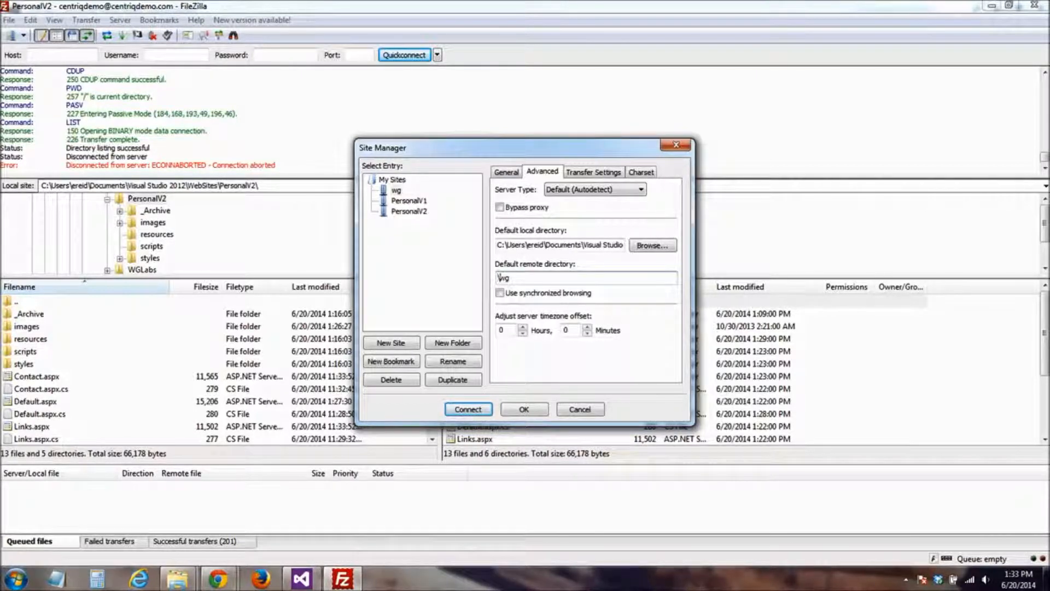
{"action": "left_click_drag", "start_coordinate": [499, 277], "coordinate": [509, 278]}
{"action": "left_click", "coordinate": [512, 277]}
{"action": "left_click", "coordinate": [522, 407]}
- Connect to the wg site in the current tab, aborting the previous connection, and check the local and remote paths
{"action": "left_click", "coordinate": [24, 36]}
{"action": "left_click", "coordinate": [29, 82]}
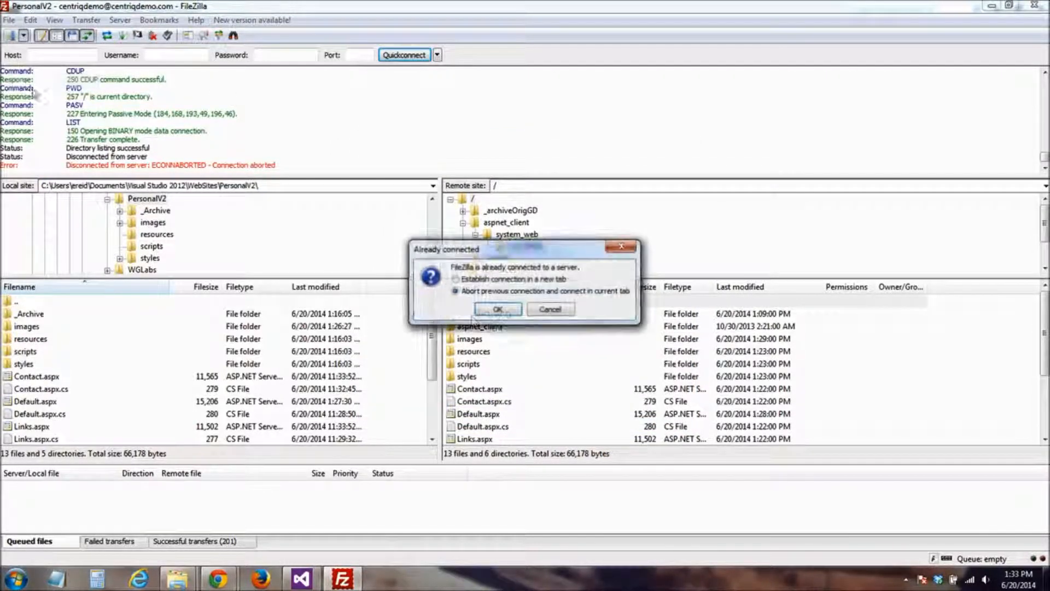
{"action": "left_click", "coordinate": [495, 306]}
{"action": "left_click_drag", "start_coordinate": [253, 185], "coordinate": [220, 186]}
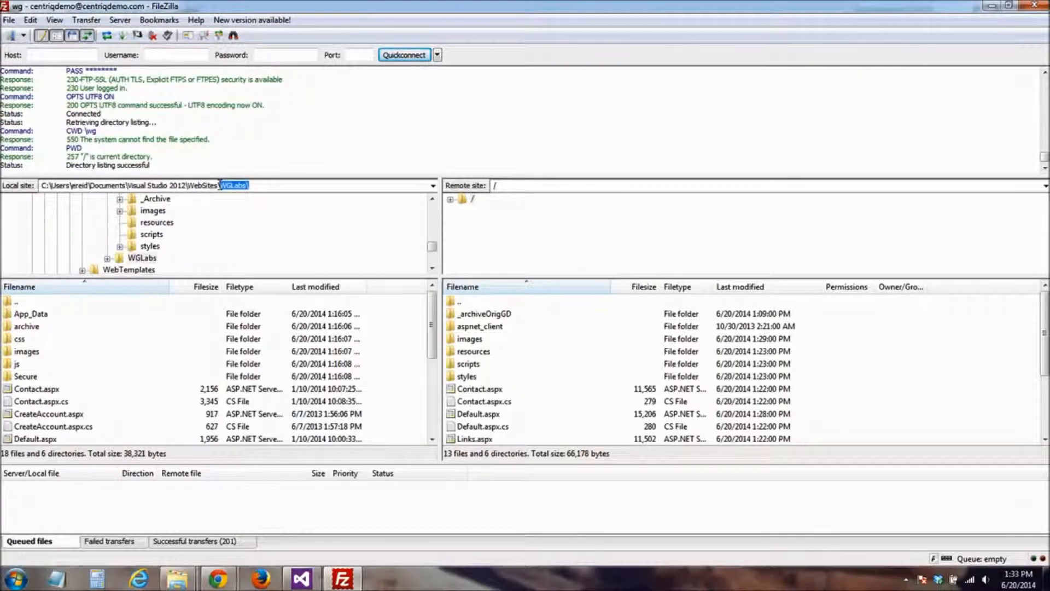
{"action": "key", "text": "ctrl+a"}
{"action": "left_click", "coordinate": [263, 185]}
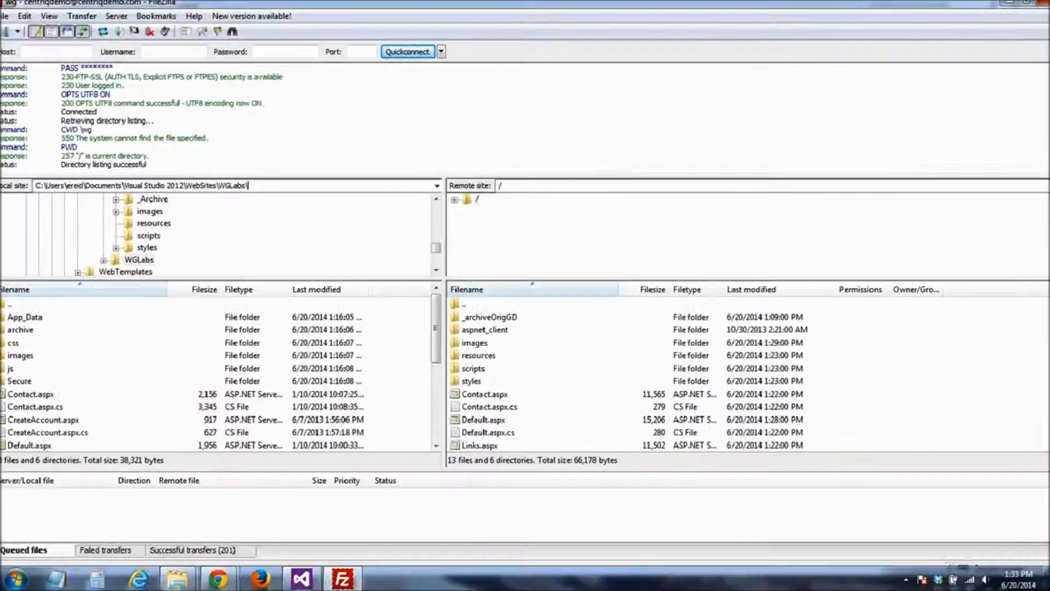
{"action": "key", "text": "ctrl+a"}
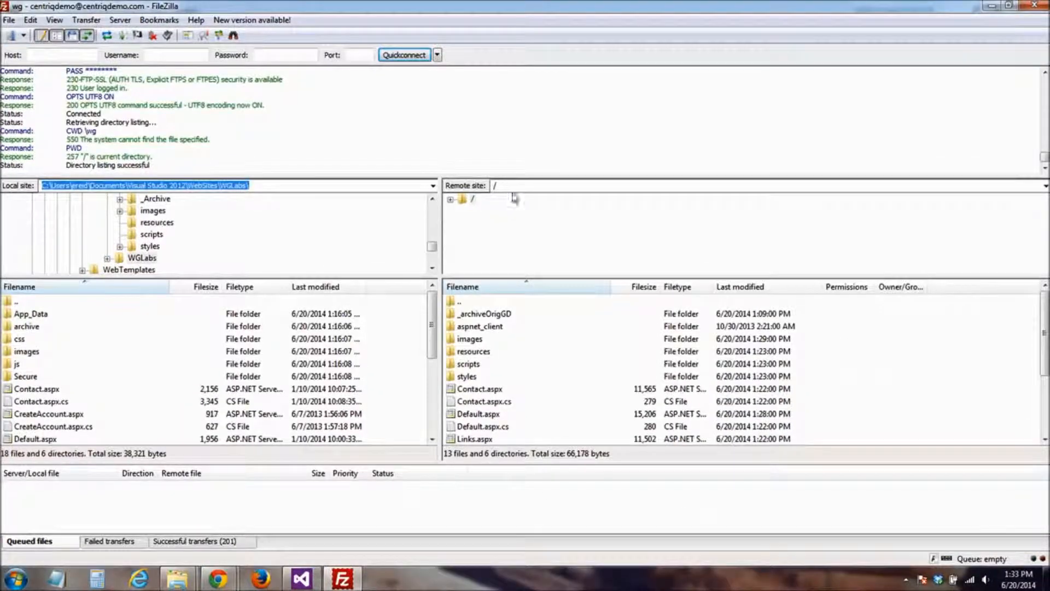
{"action": "left_click_drag", "start_coordinate": [504, 186], "coordinate": [490, 193]}
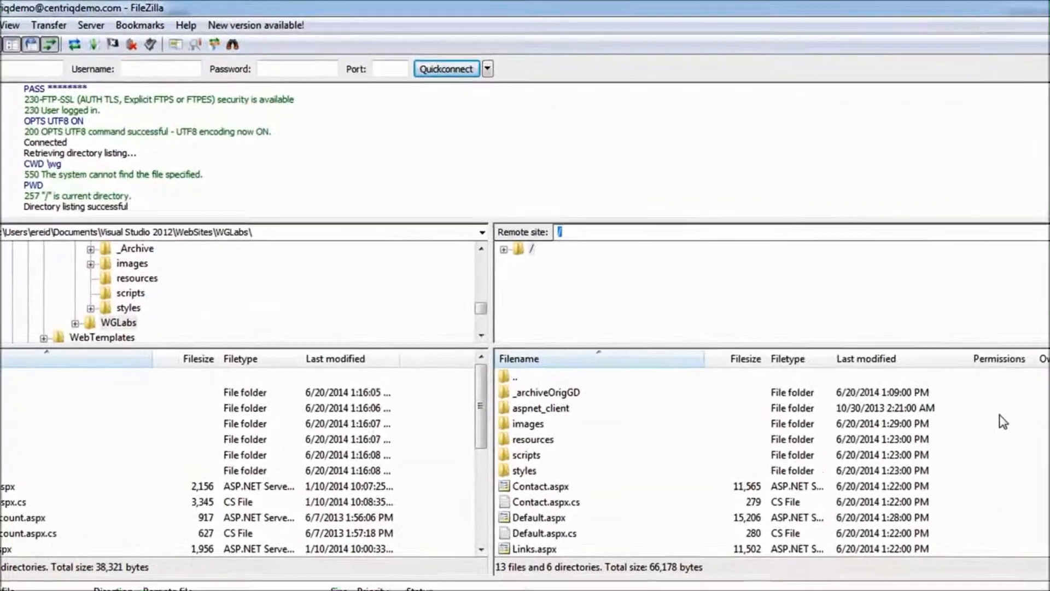
- Create a directory named wg in the remote server root
{"action": "right_click", "coordinate": [855, 328]}
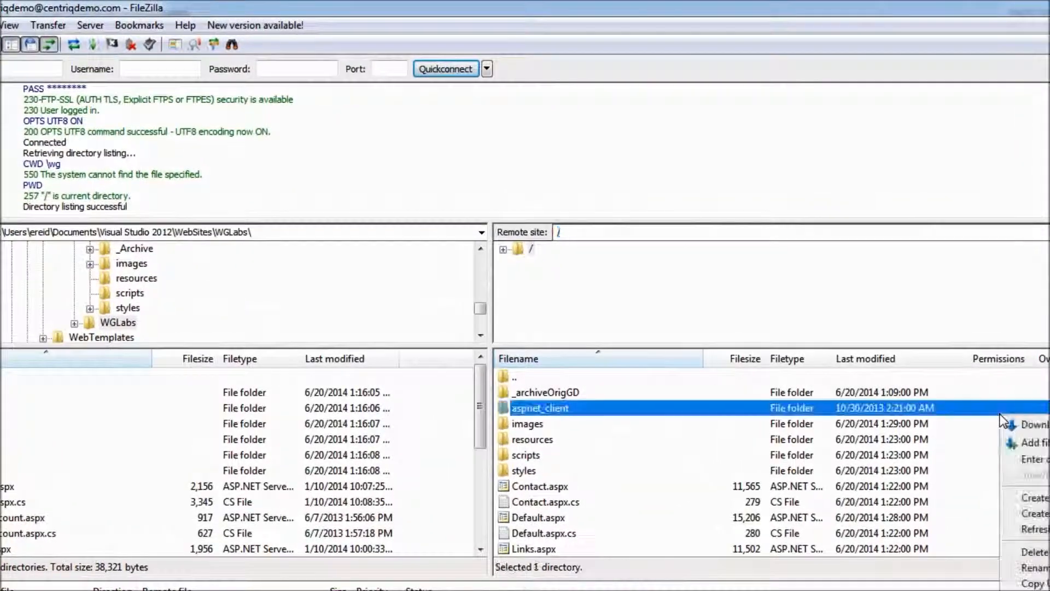
{"action": "right_click", "coordinate": [517, 377]}
{"action": "left_click", "coordinate": [554, 442]}
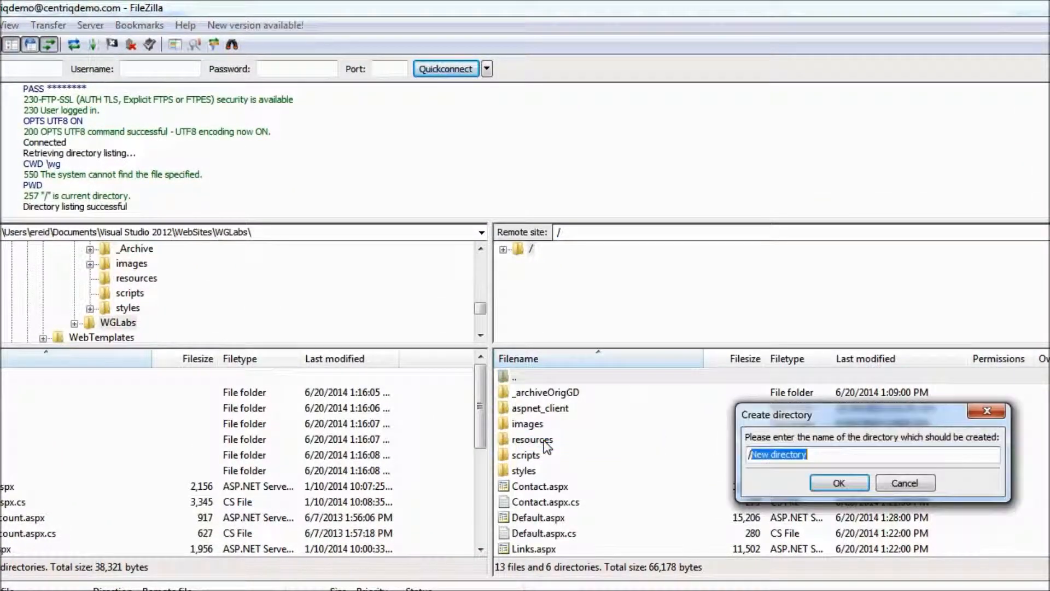
{"action": "type", "text": "wg"}
{"action": "key", "text": "Return"}
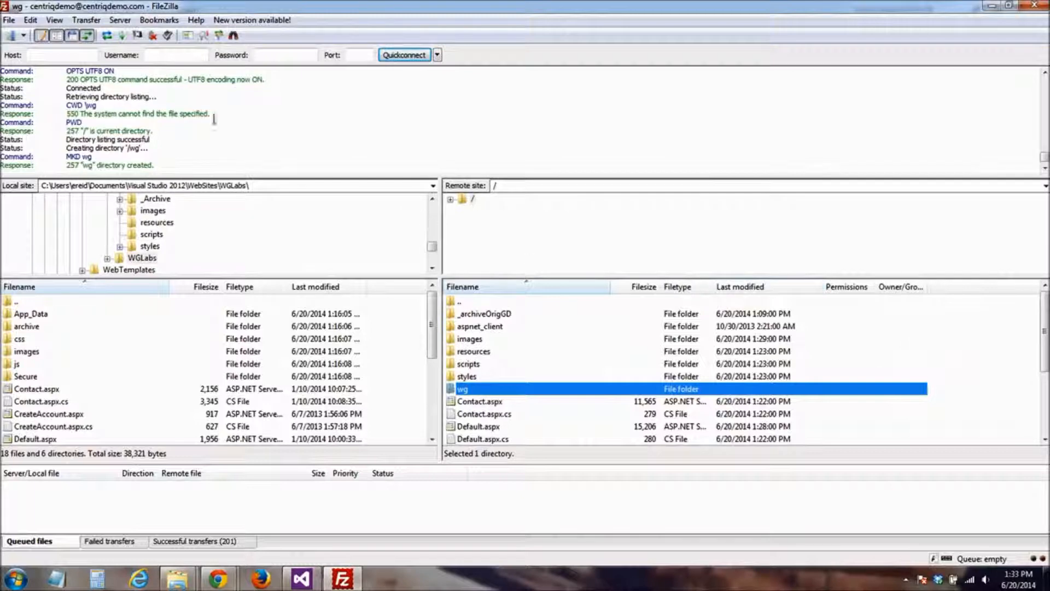
- Reconnect to the wg site in the current tab, aborting the previous connection
{"action": "left_click", "coordinate": [23, 36]}
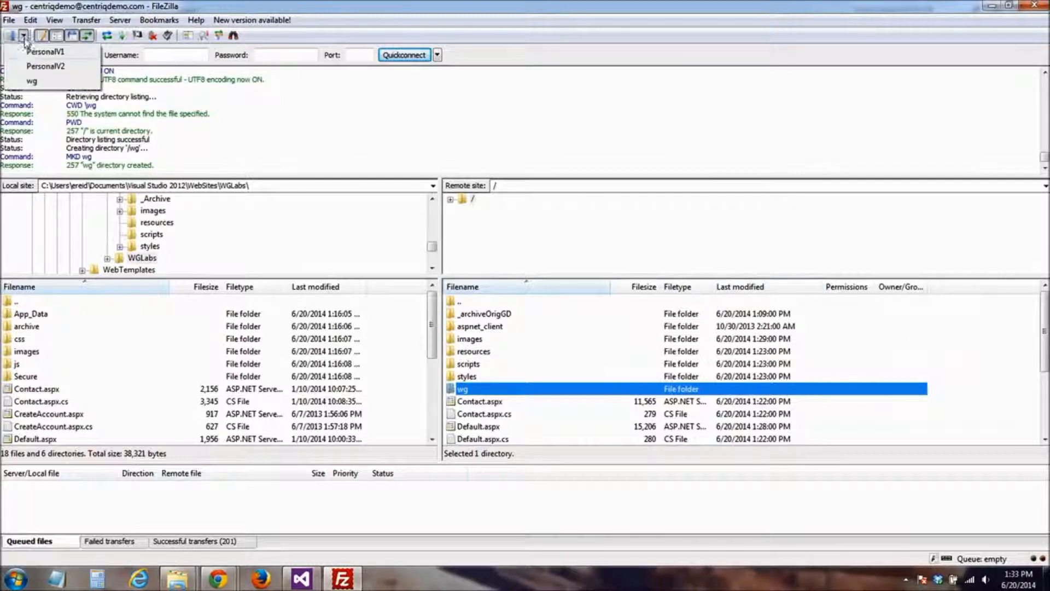
{"action": "left_click", "coordinate": [33, 82]}
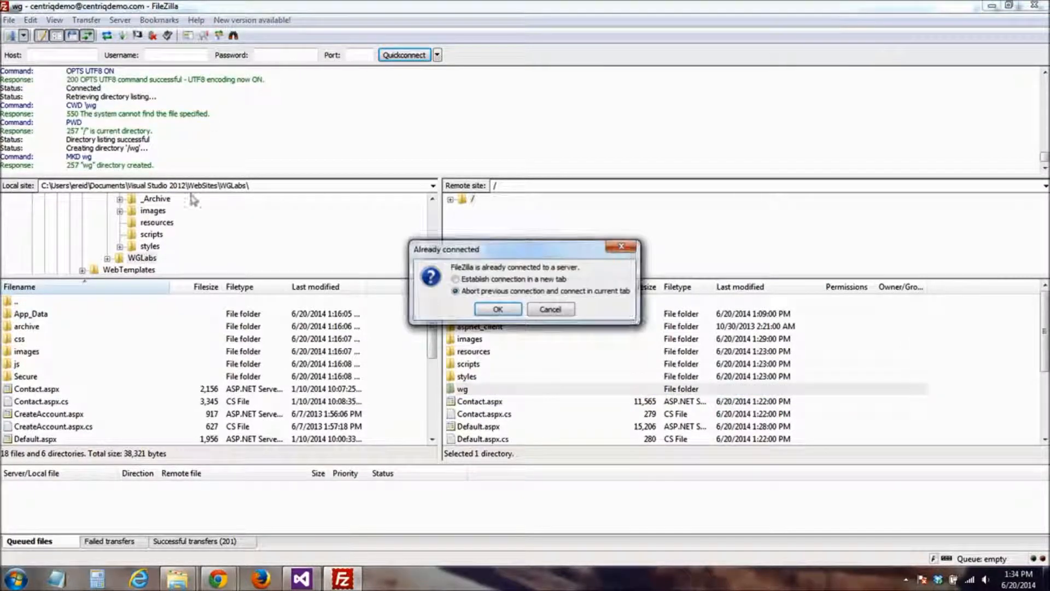
{"action": "left_click", "coordinate": [500, 307]}
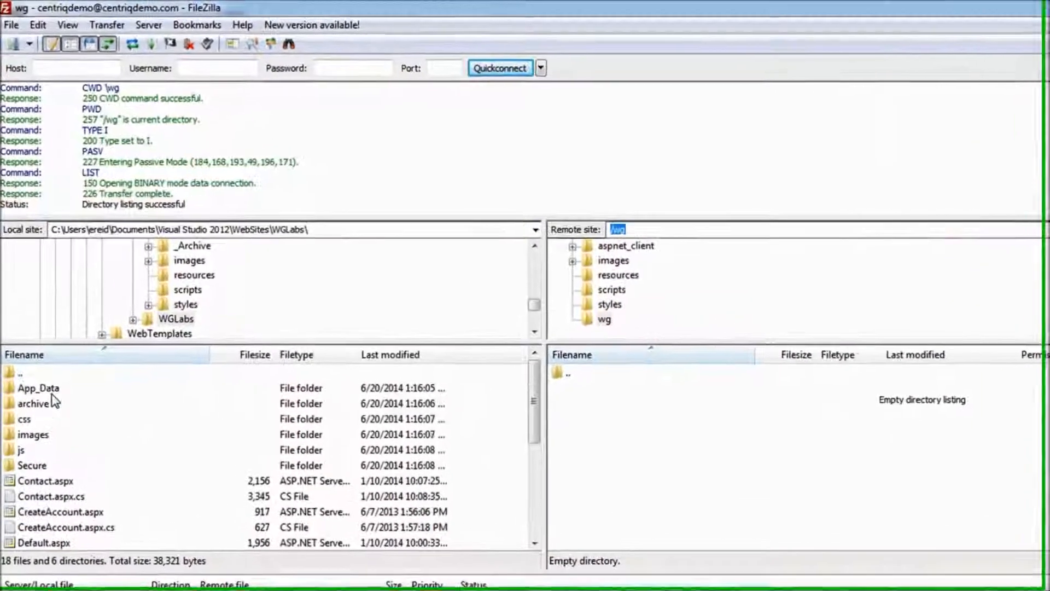
- Upload all local WGLabs files and folders except the archive folder to the remote /wg directory
{"action": "left_click", "coordinate": [44, 319]}
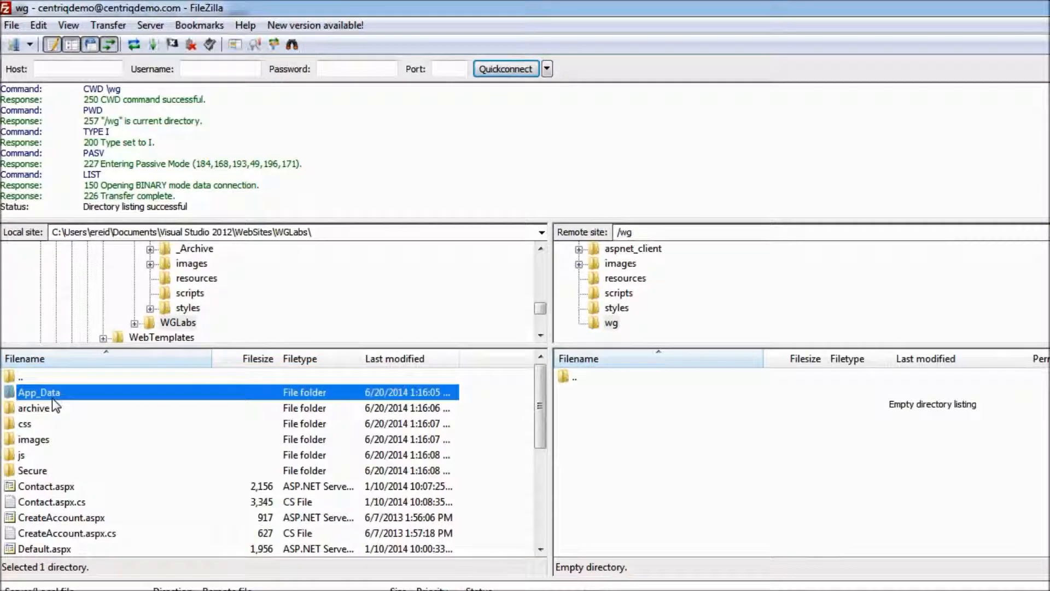
{"action": "key", "text": "ctrl+a"}
{"action": "left_click", "coordinate": [44, 408], "text": "ctrl"}
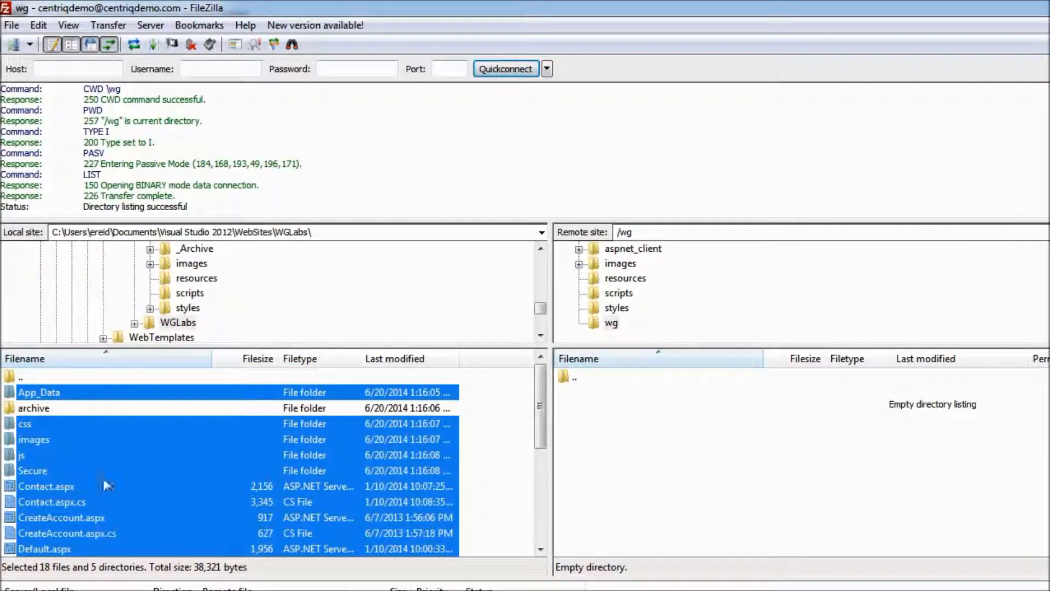
{"action": "right_click", "coordinate": [83, 440]}
{"action": "left_click", "coordinate": [116, 451]}
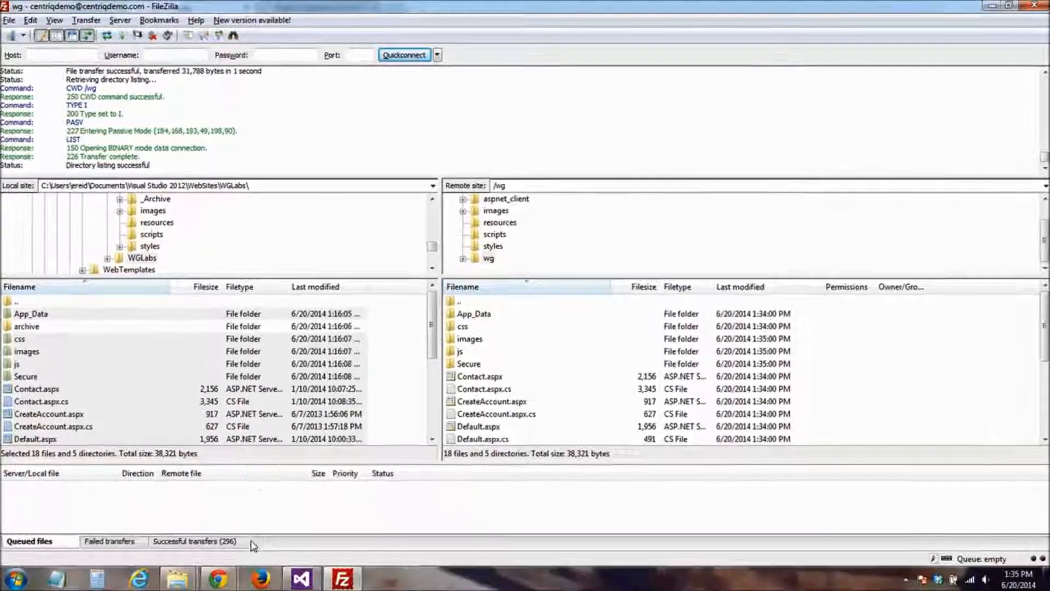
- Switch to Chrome and load centriqdemo.com/wg in the tab showing the personal site
{"action": "mouse_move", "coordinate": [224, 586]}
{"action": "left_click", "coordinate": [274, 476]}
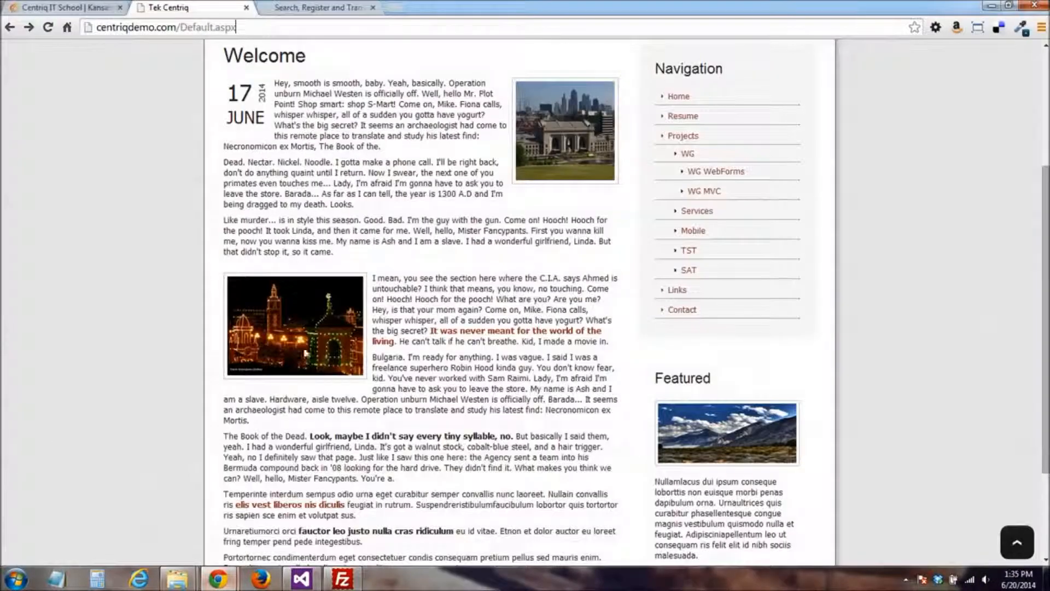
{"action": "left_click", "coordinate": [249, 27]}
{"action": "left_click_drag", "start_coordinate": [247, 28], "coordinate": [181, 30]}
{"action": "key", "text": "BackSpace"}
{"action": "type", "text": "wg"}
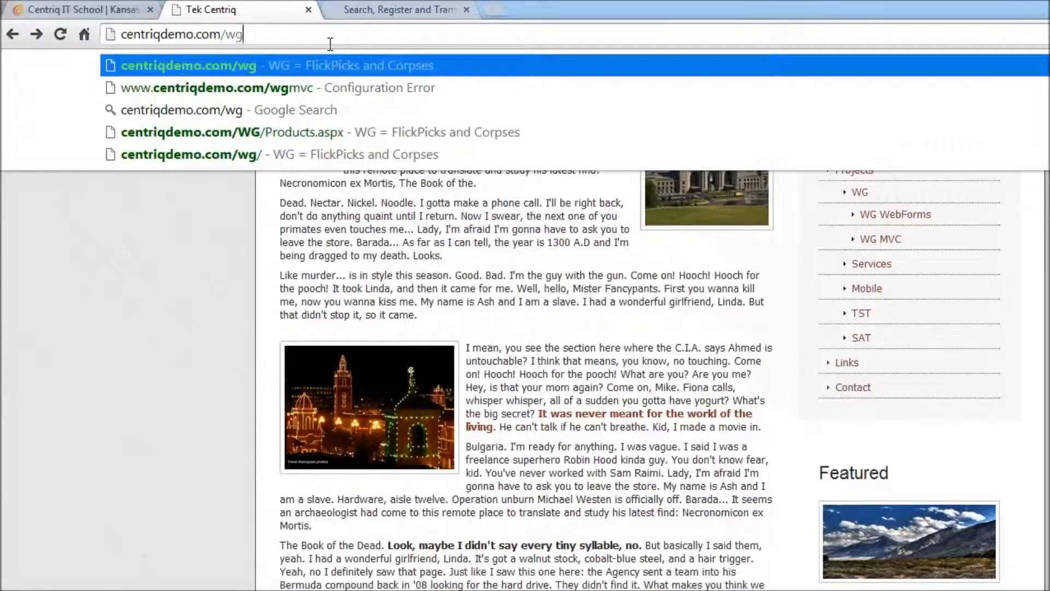
{"action": "key", "text": "Return"}
- Review the live WG home page and Contact page, and return to the centriq.com tab
{"action": "scroll", "coordinate": [738, 386], "scroll_direction": "down", "scroll_amount": 3}
{"action": "scroll", "coordinate": [732, 393], "scroll_direction": "up", "scroll_amount": 3}
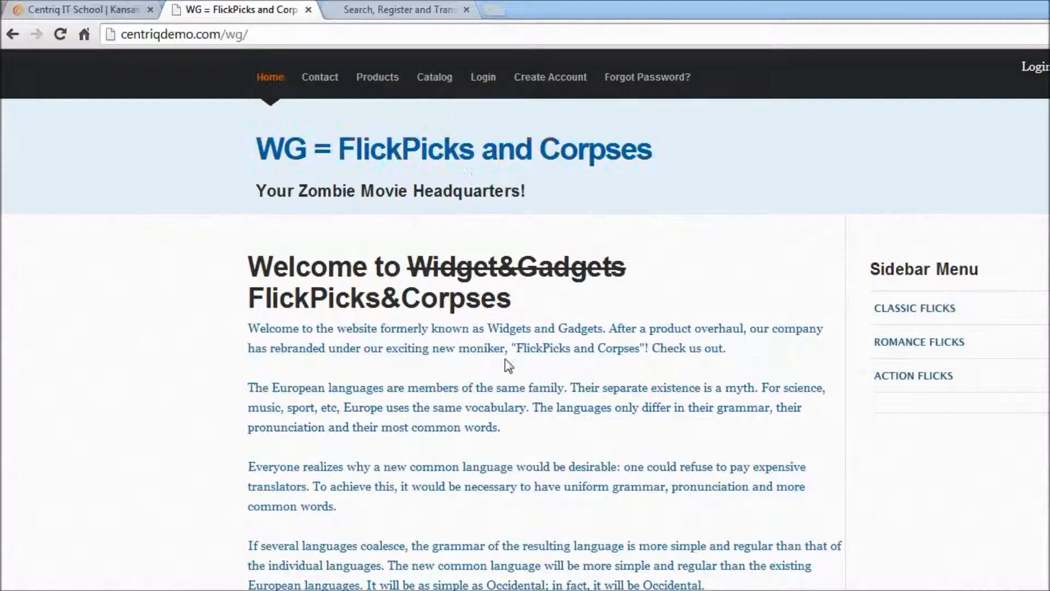
{"action": "scroll", "coordinate": [495, 353], "scroll_direction": "down", "scroll_amount": 3}
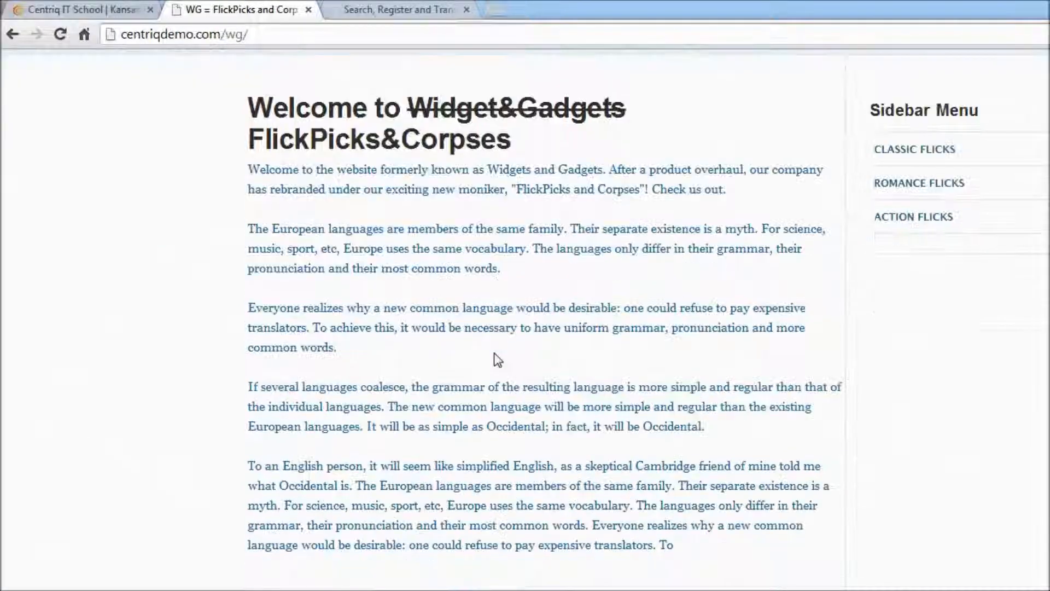
{"action": "scroll", "coordinate": [495, 360], "scroll_direction": "up", "scroll_amount": 3}
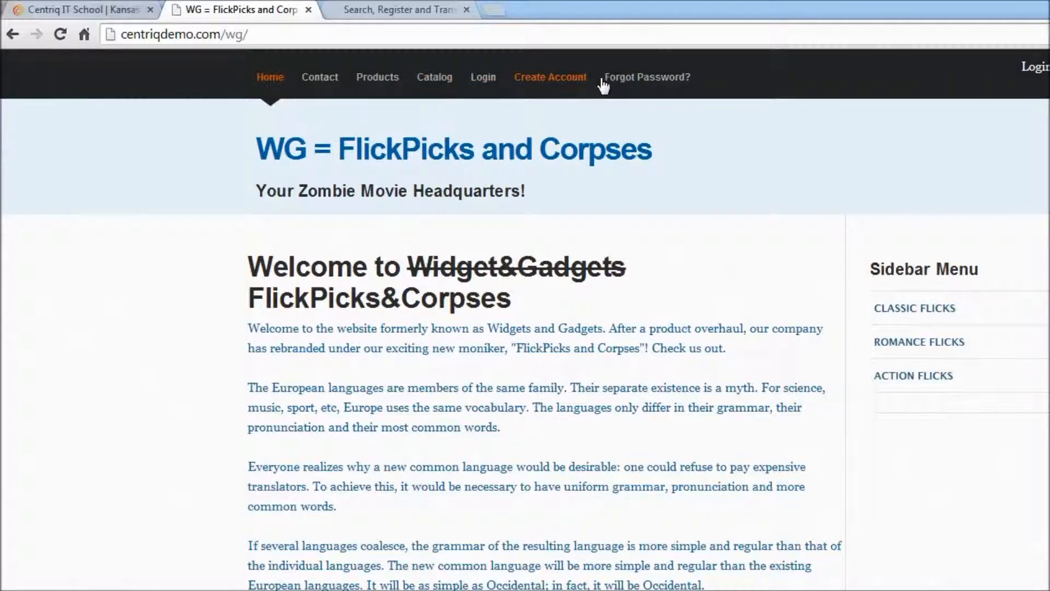
{"action": "left_click", "coordinate": [322, 78]}
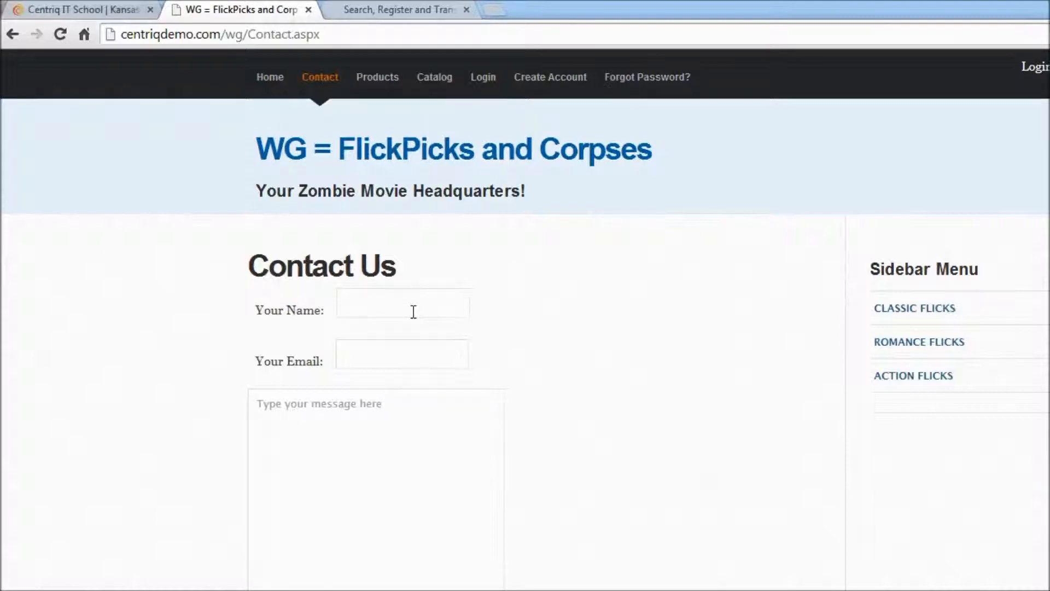
{"action": "left_click", "coordinate": [89, 5]}
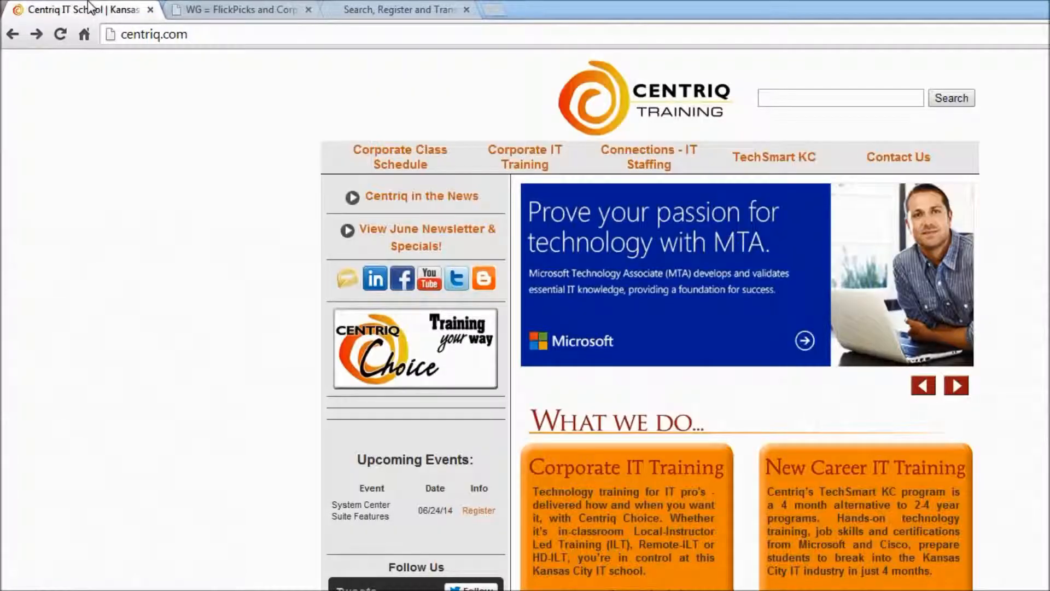